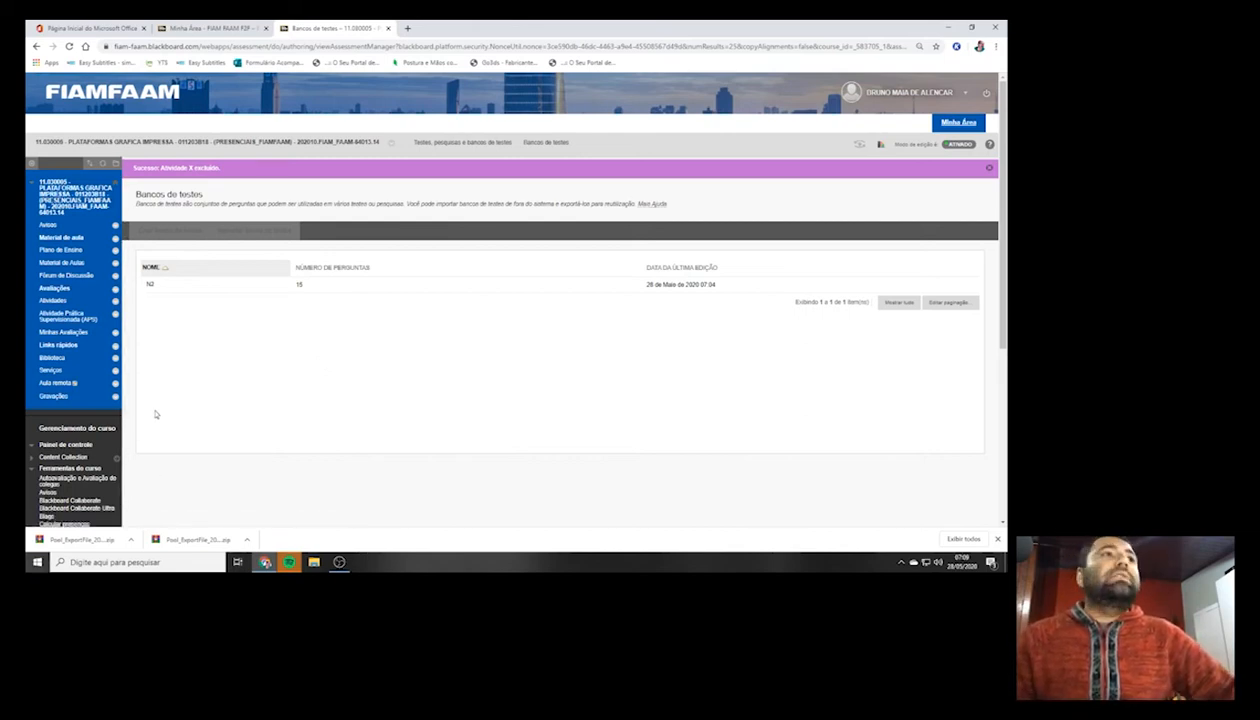
Start creating a new test from the course's Atividades content area.
click(49, 303)
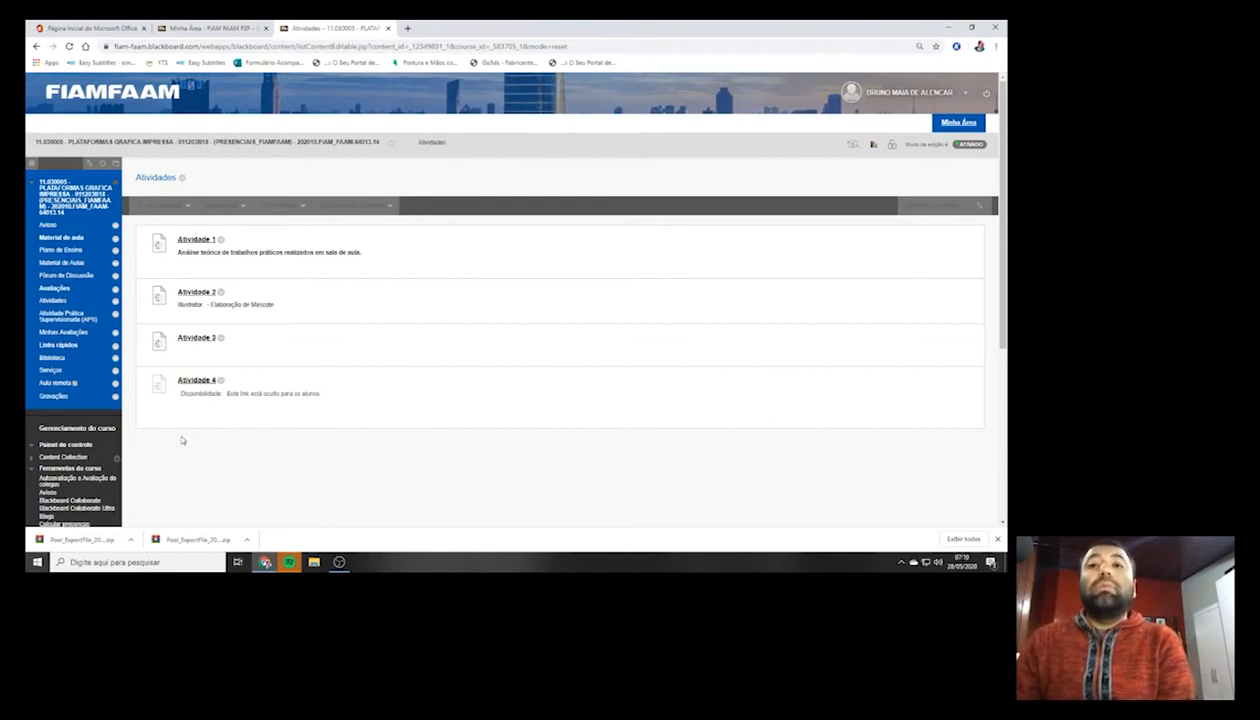
click(235, 207)
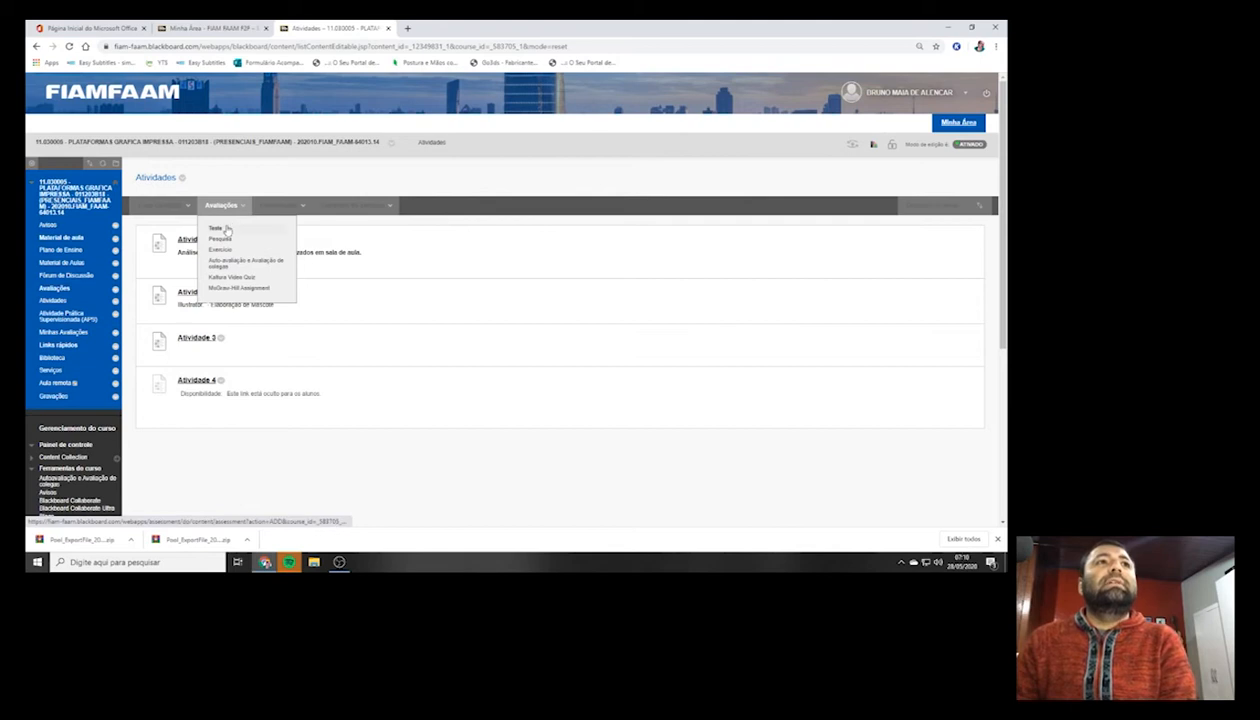
click(226, 231)
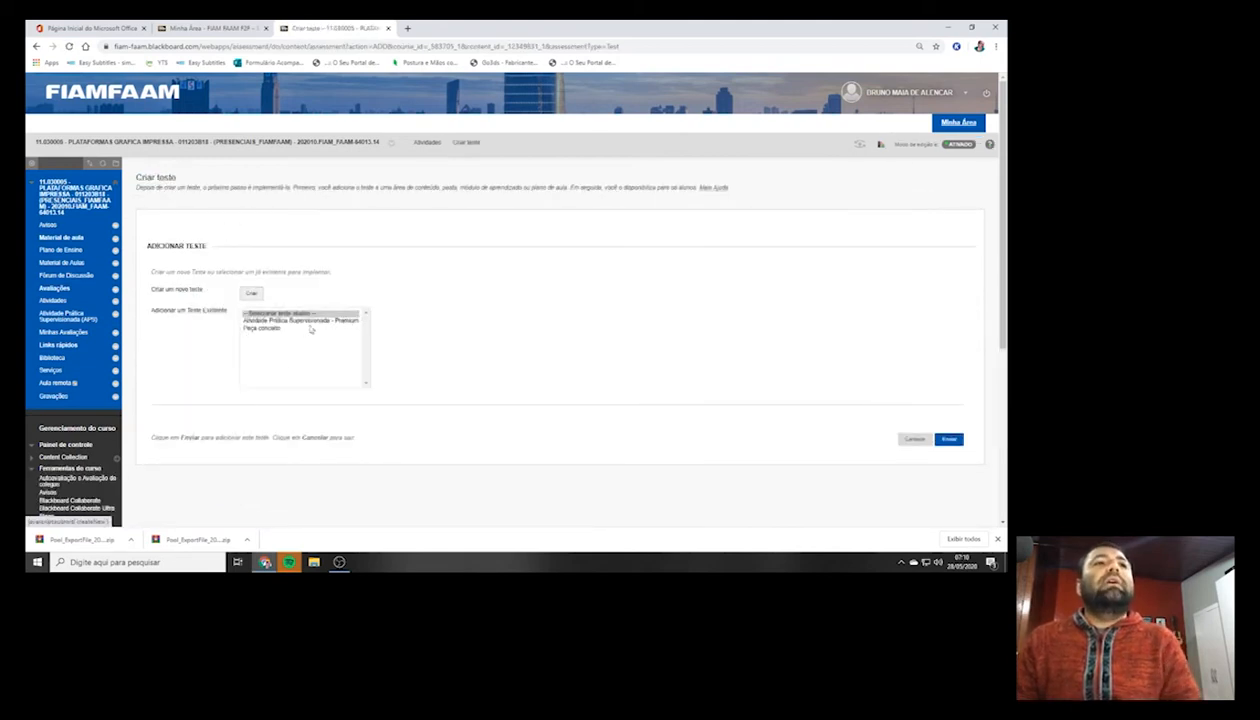
click(252, 295)
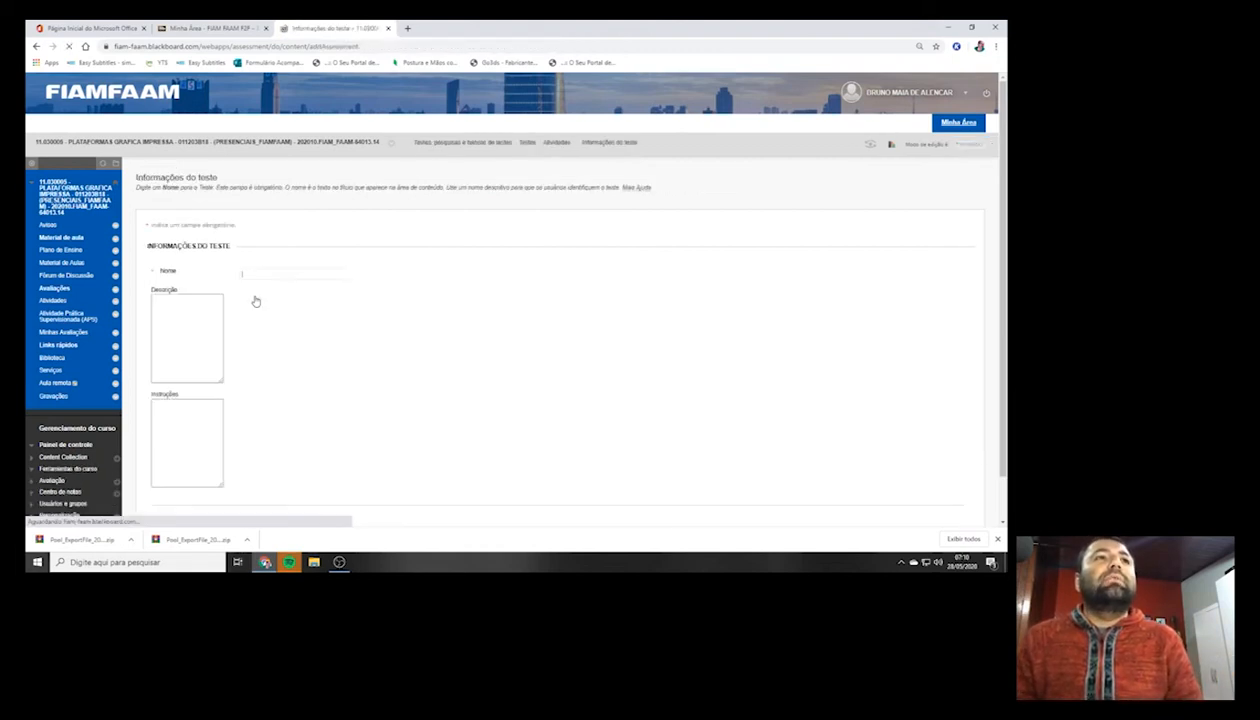
Name the test "Avaliação - A5", enter "Avaliação semestral" as its description, and submit the test information.
click(280, 272)
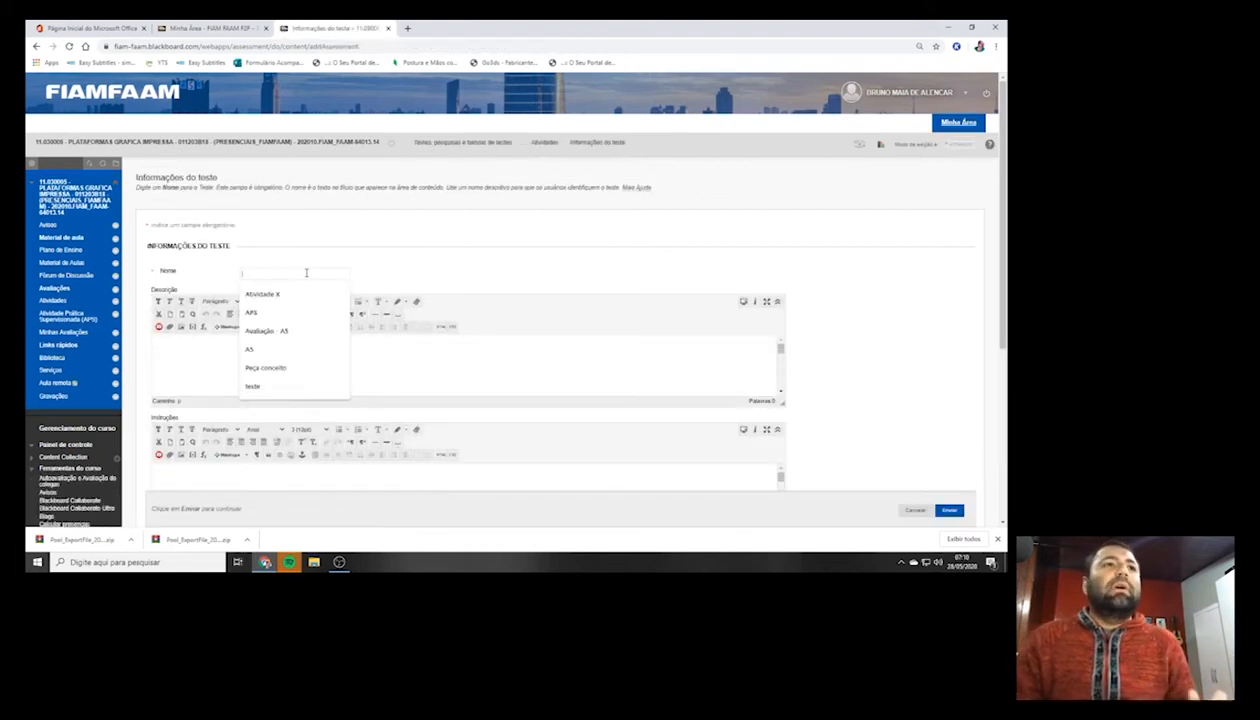
click(306, 331)
click(290, 355)
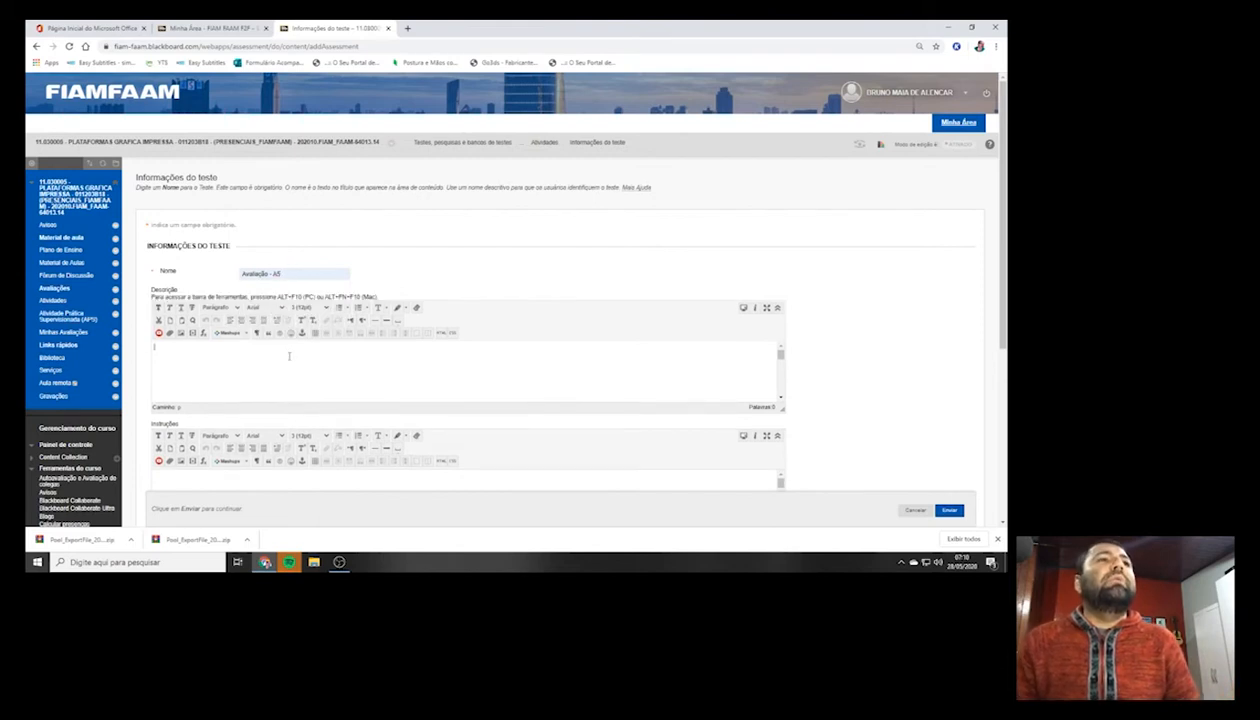
text(Avaliação seme)
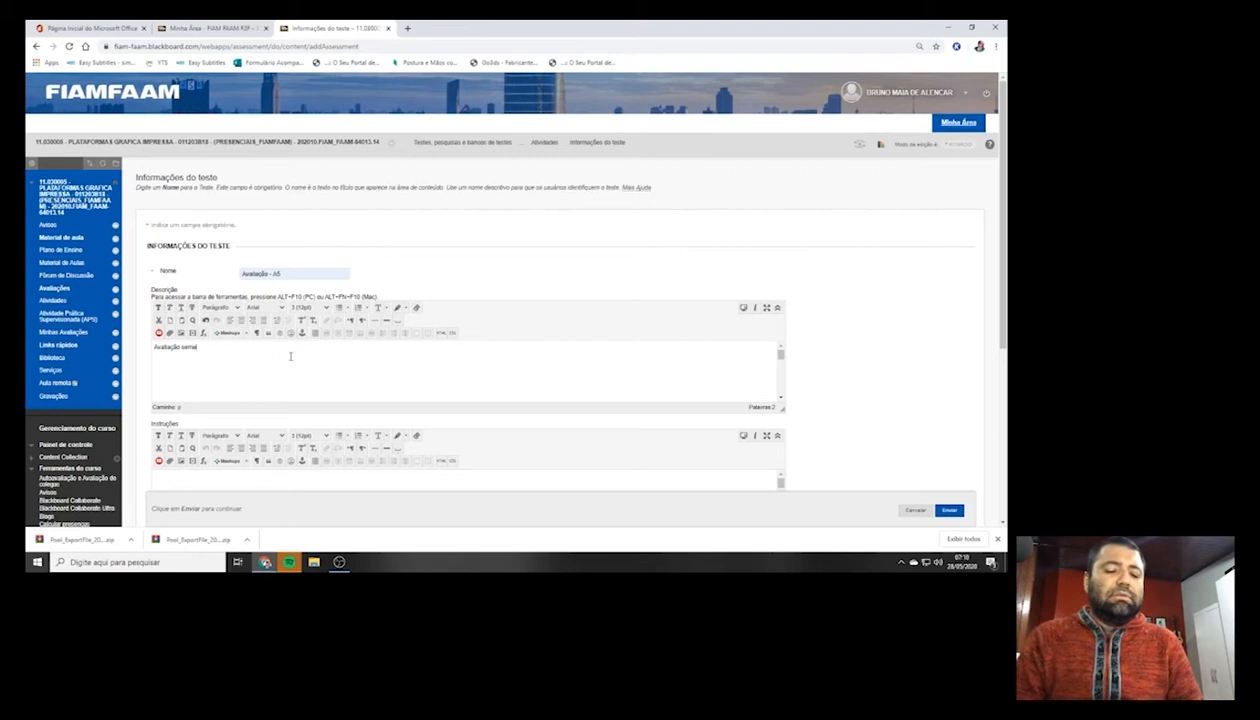
text(stral)
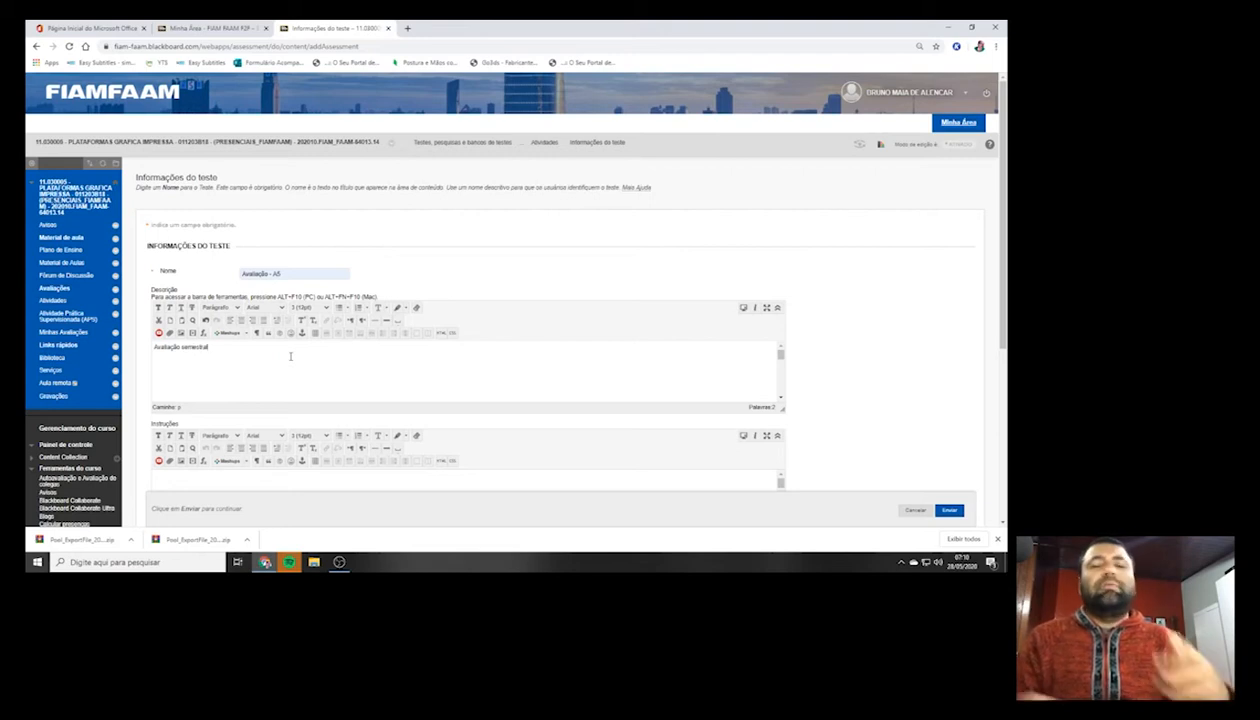
scroll(889, 349, down, 3)
click(937, 388)
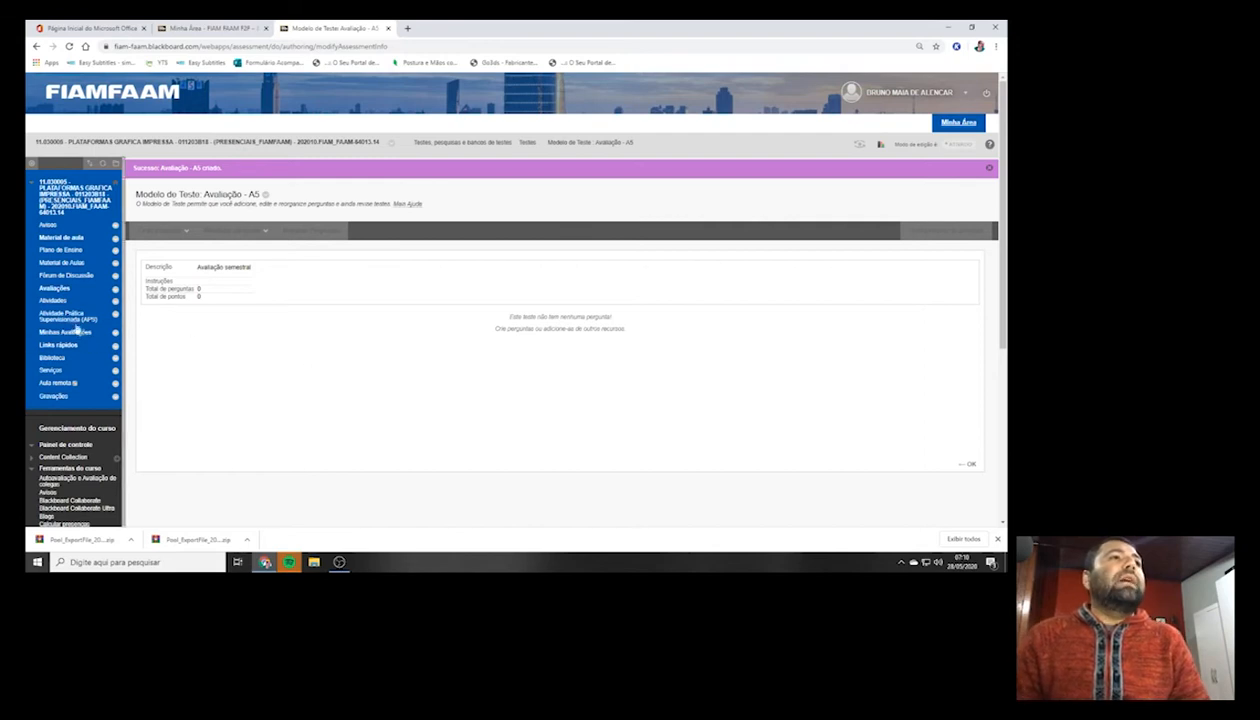
Add the existing test "Avaliação - A5" to the Atividades content area.
click(56, 300)
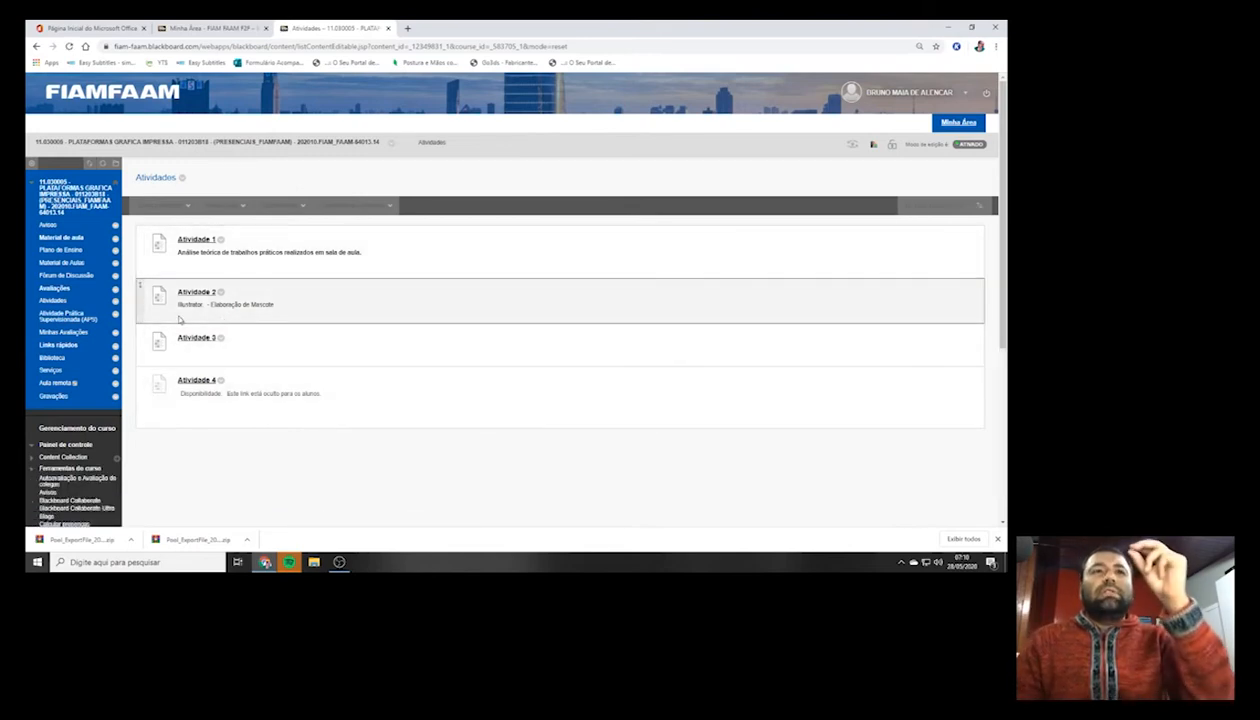
click(226, 208)
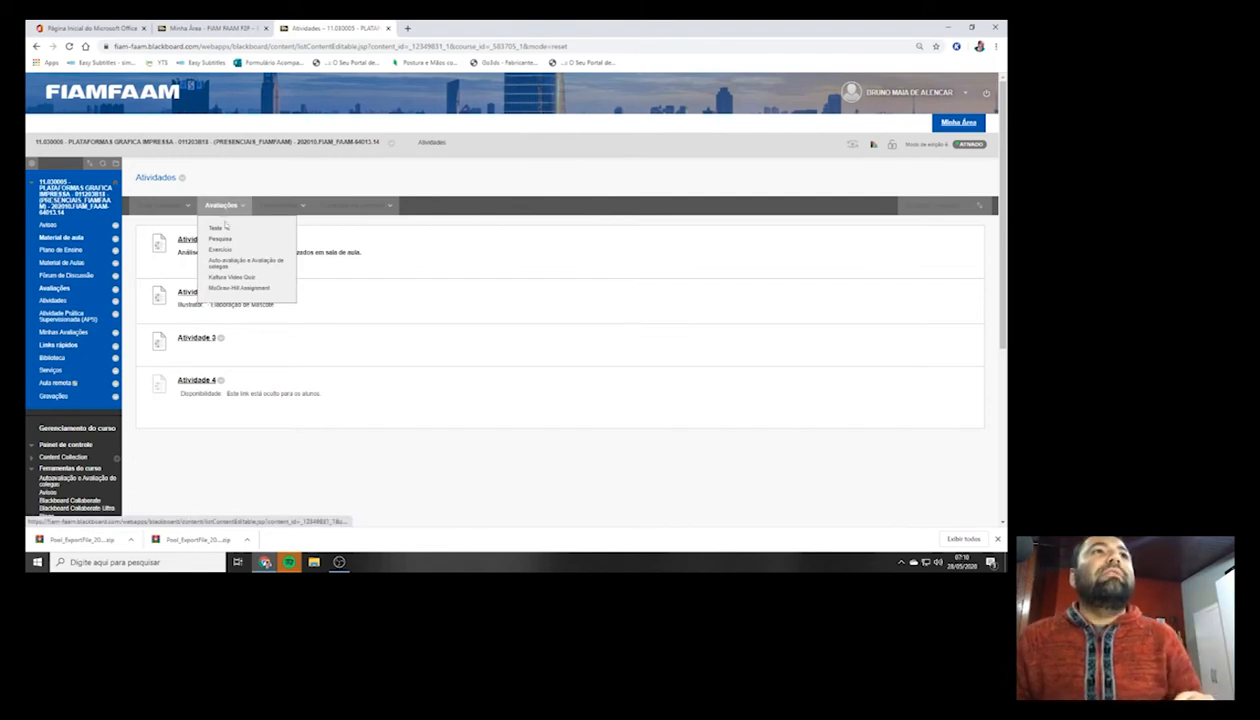
click(215, 228)
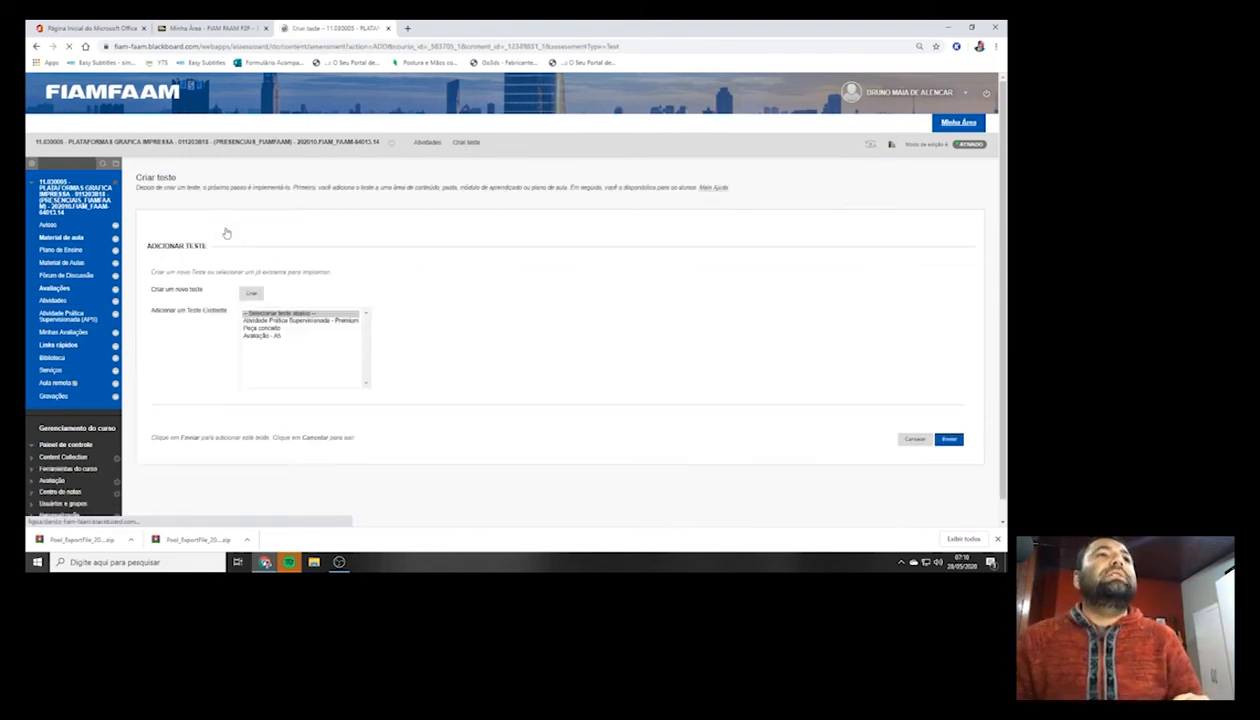
click(280, 336)
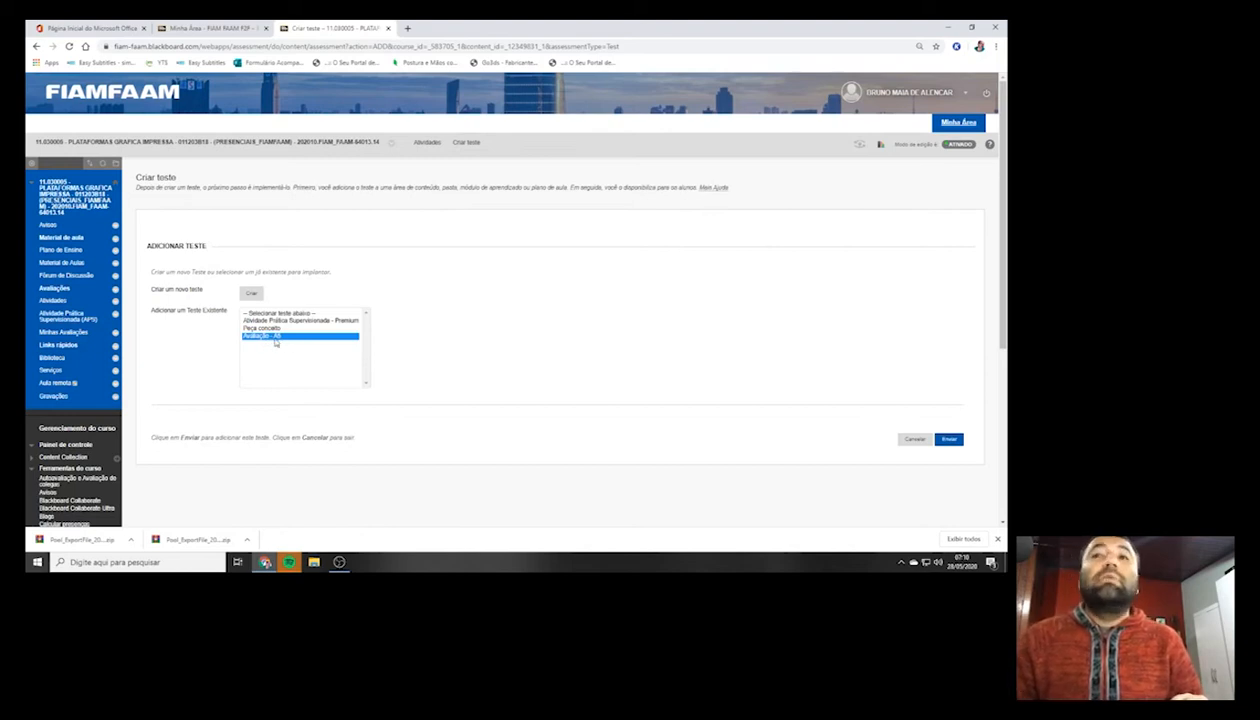
click(952, 447)
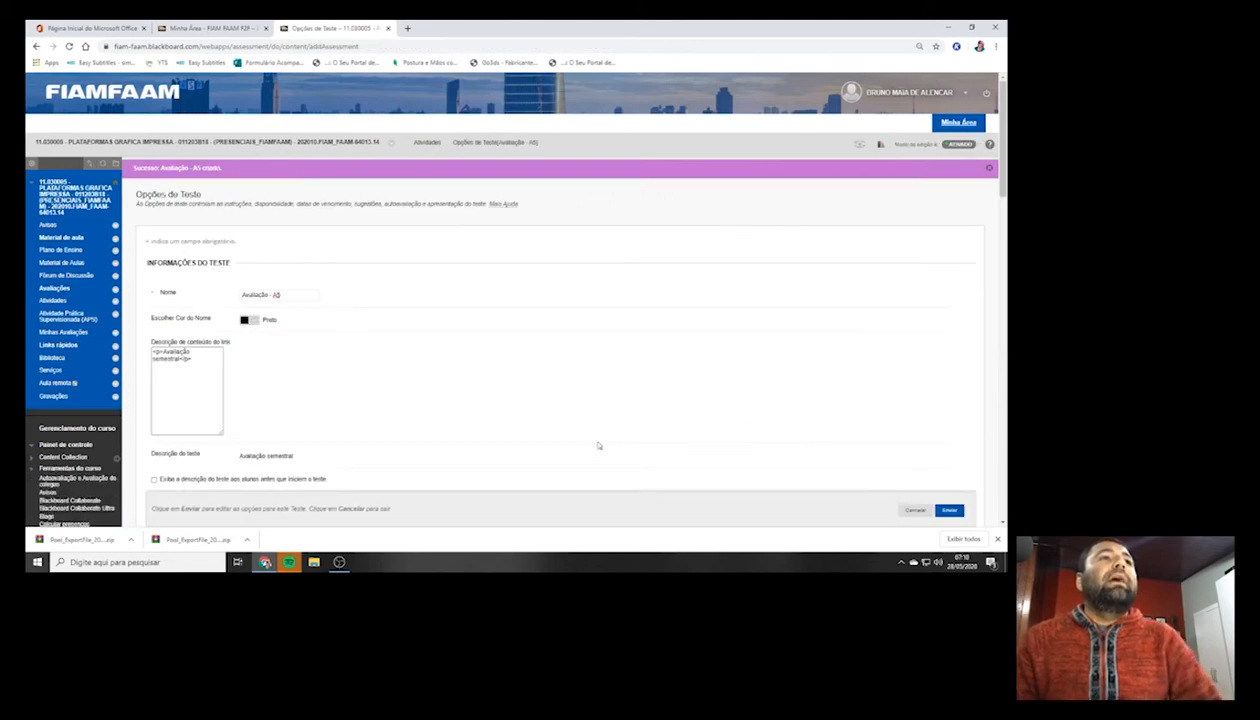
Enable showing the test description to students before they start, and set the test to open in a new window.
scroll(820, 376, down, 10)
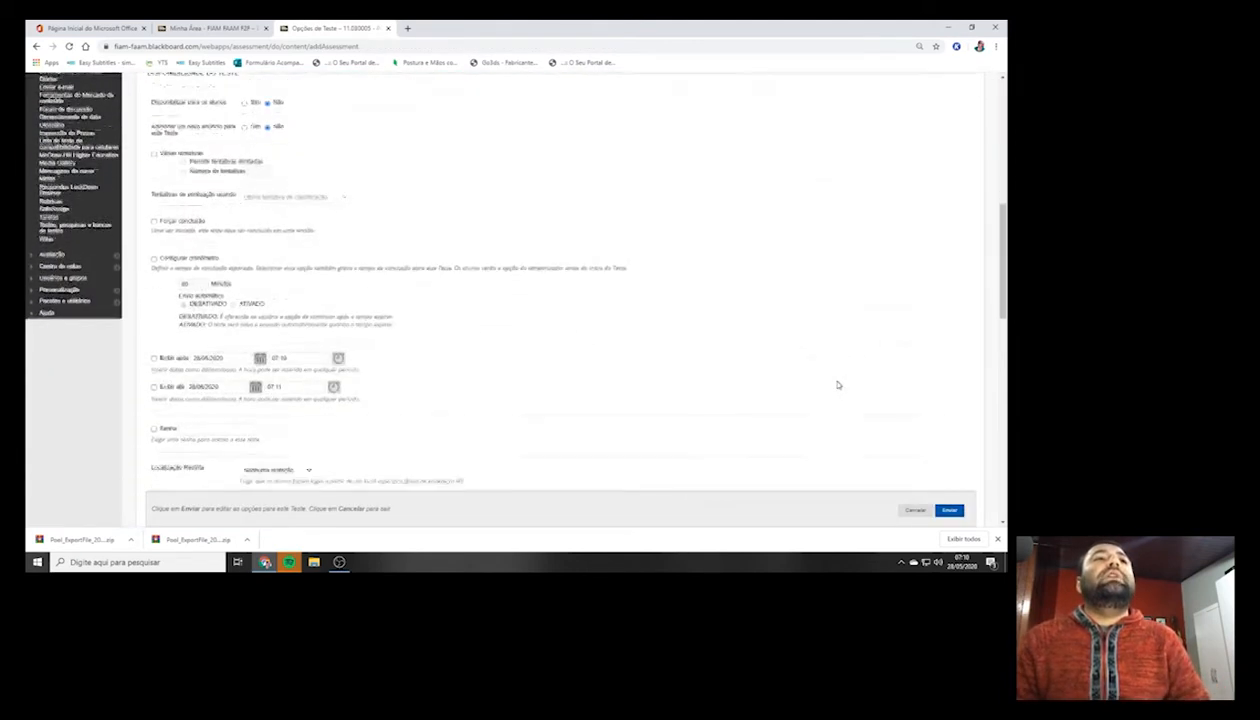
drag(994, 315, 1005, 272)
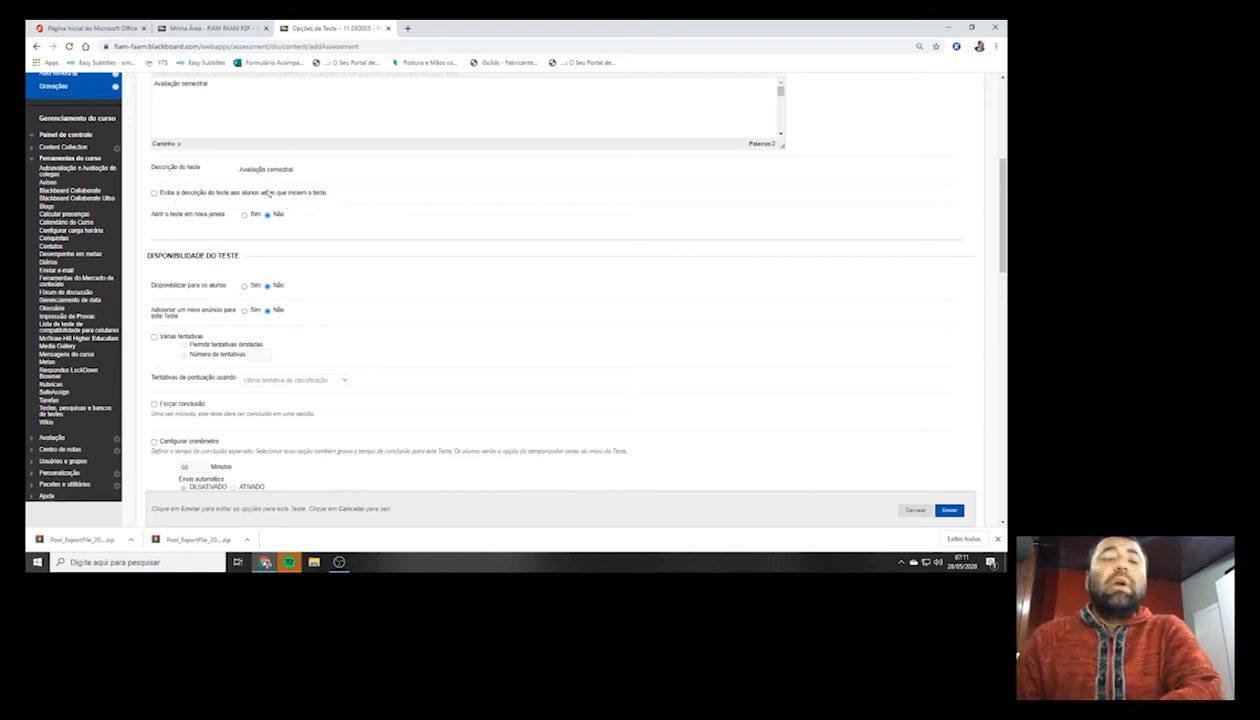
click(155, 195)
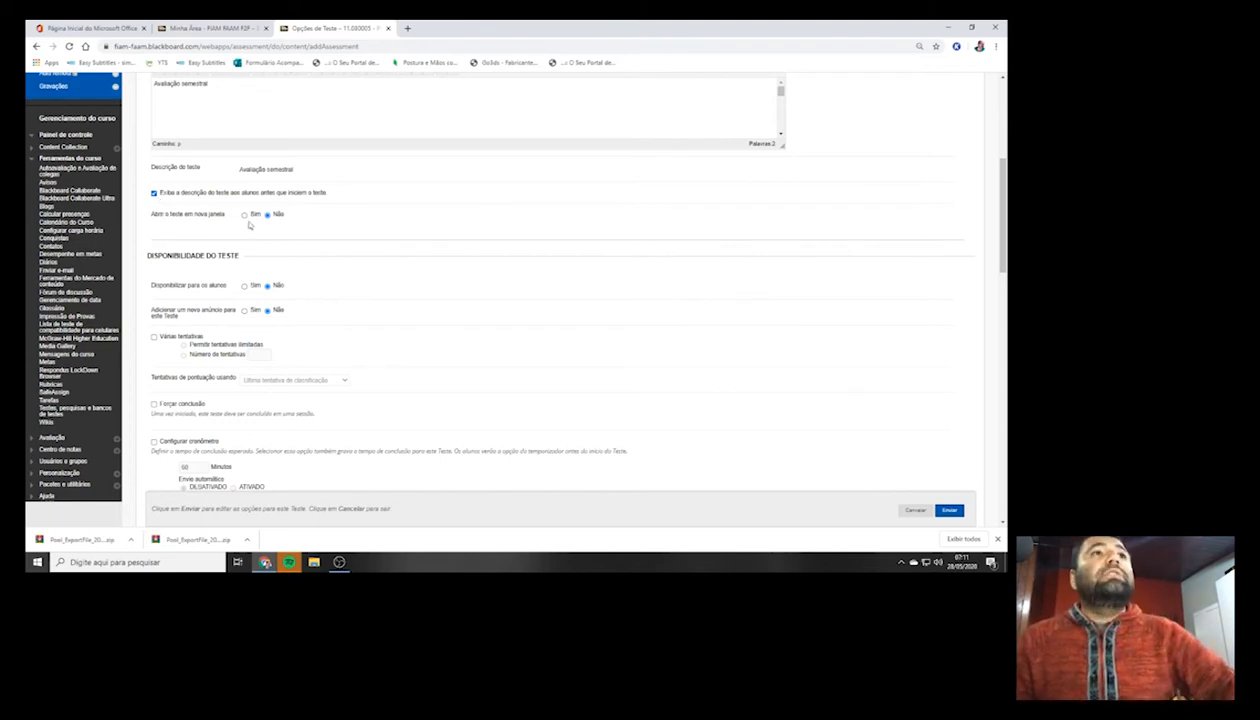
click(407, 28)
click(510, 29)
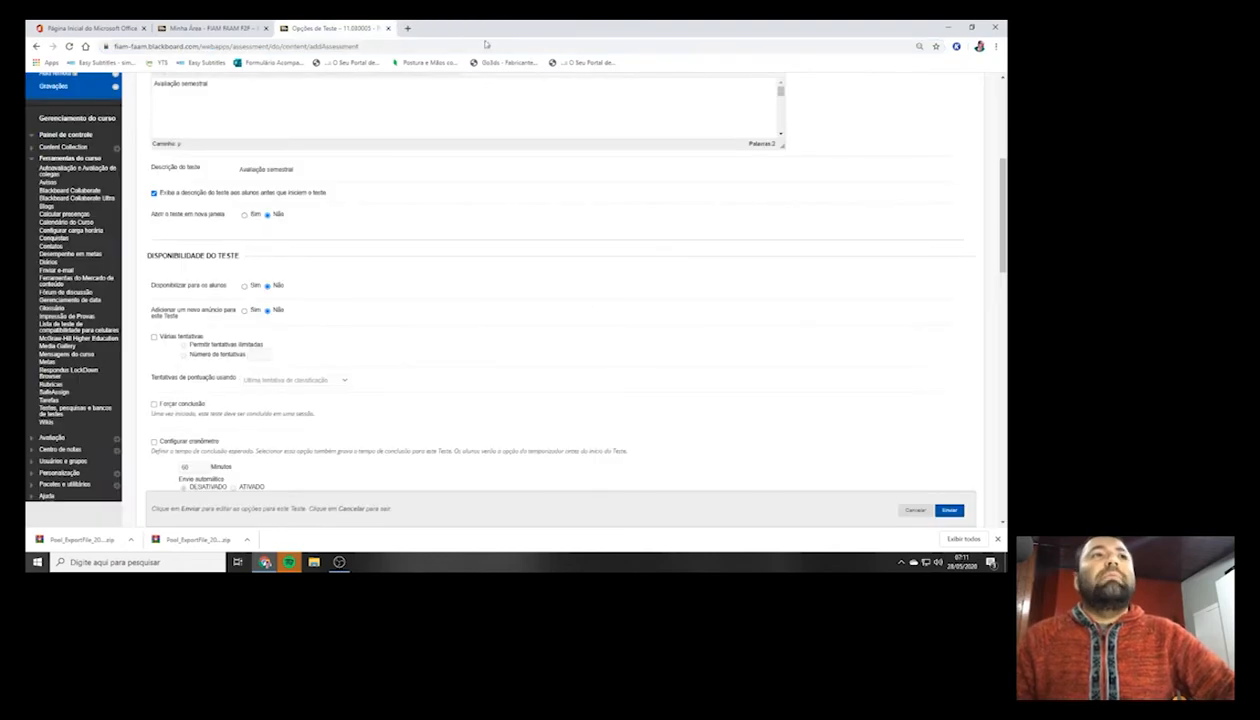
click(244, 215)
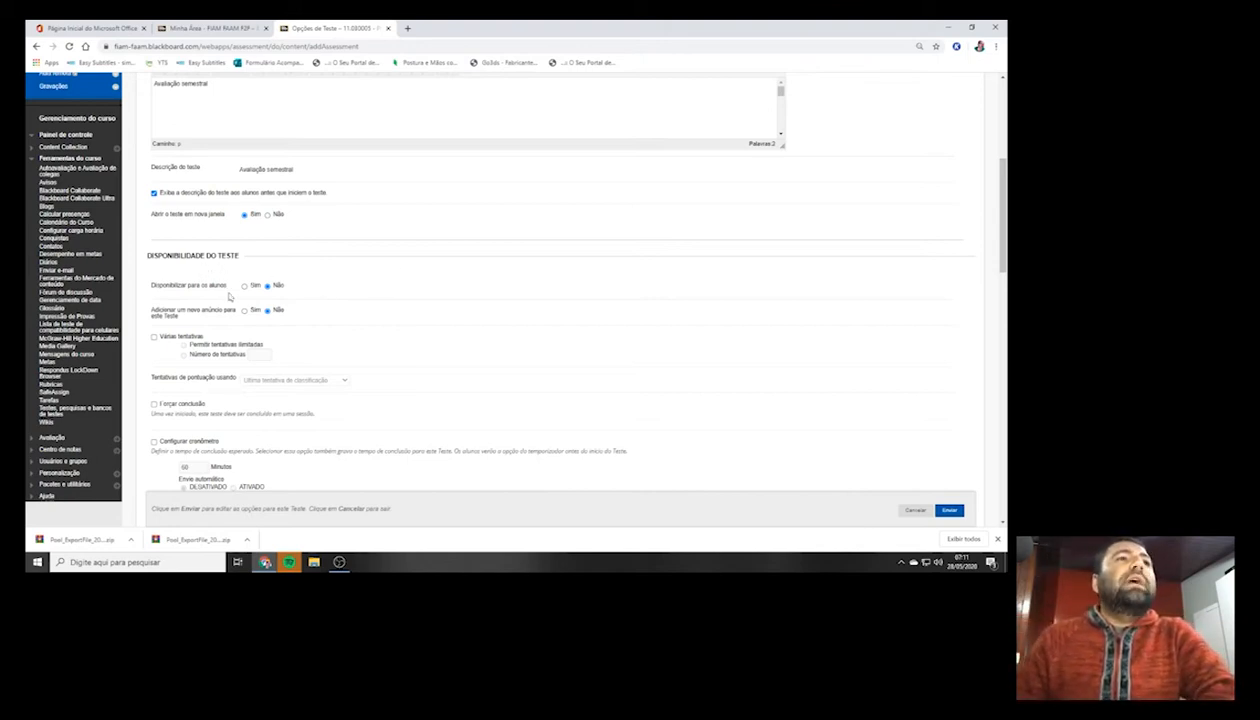
Enable Forçar conclusão in the test's availability settings.
drag(153, 285, 244, 291)
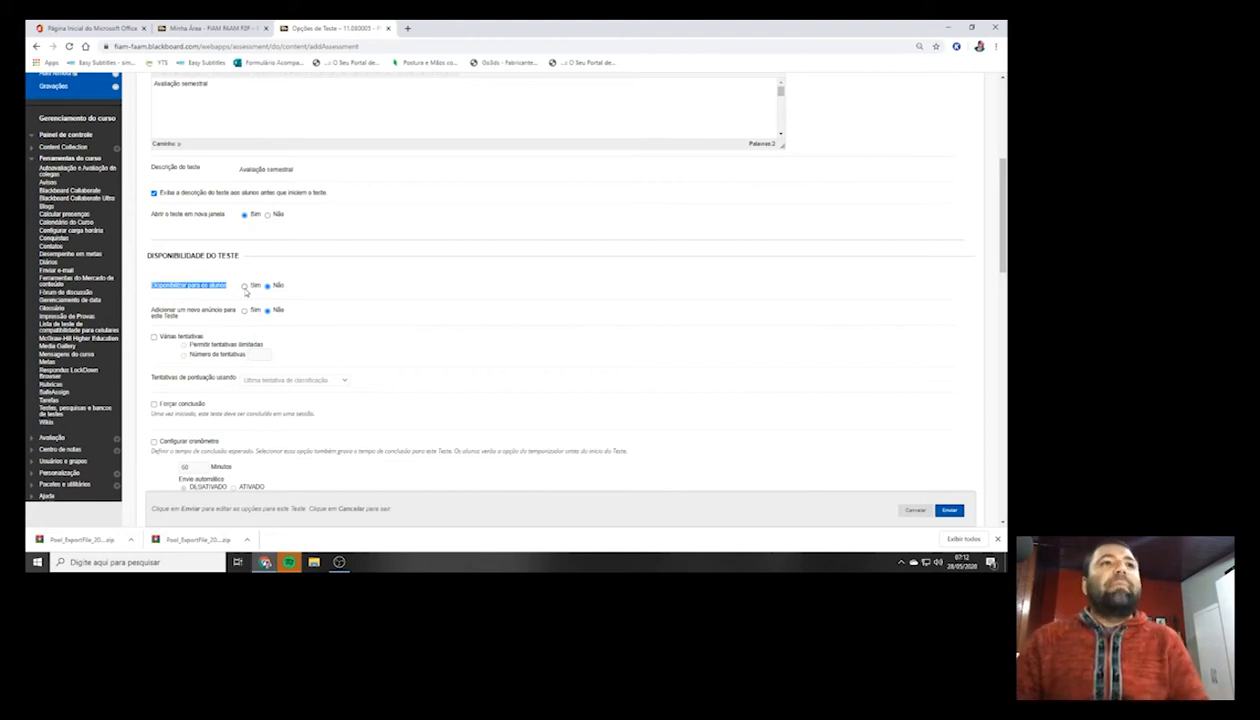
click(284, 289)
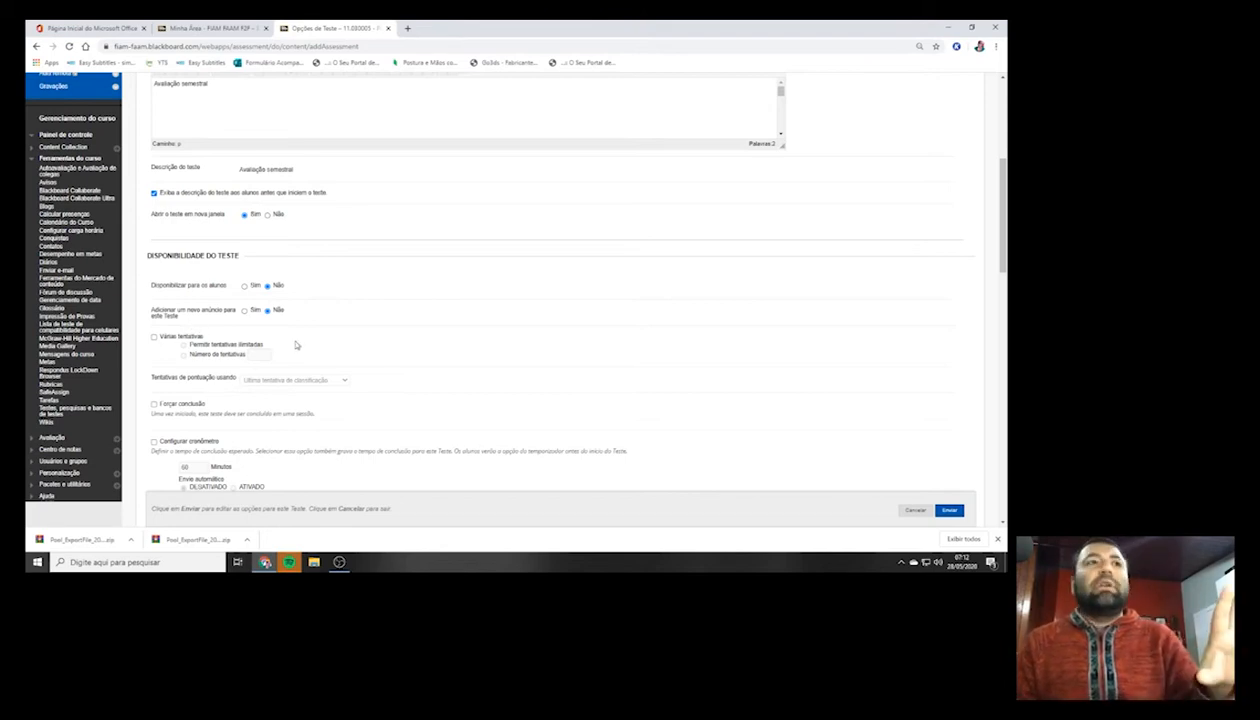
scroll(295, 345, down, 2)
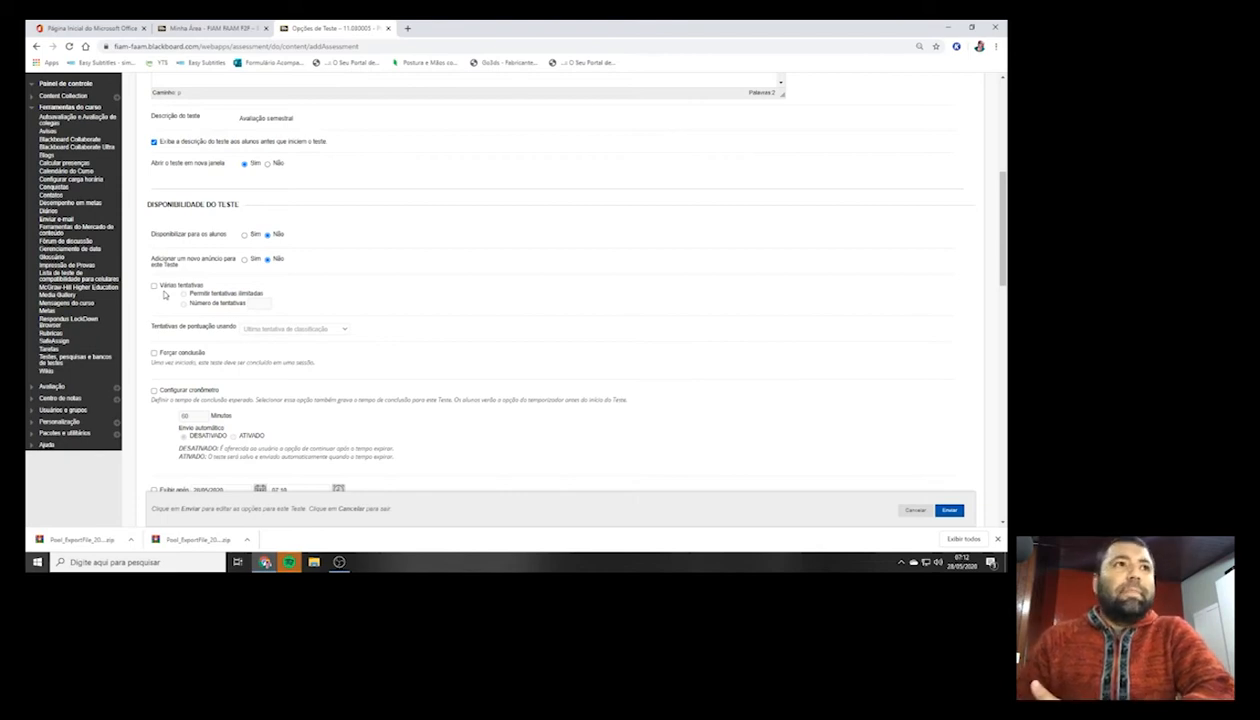
scroll(164, 294, down, 2)
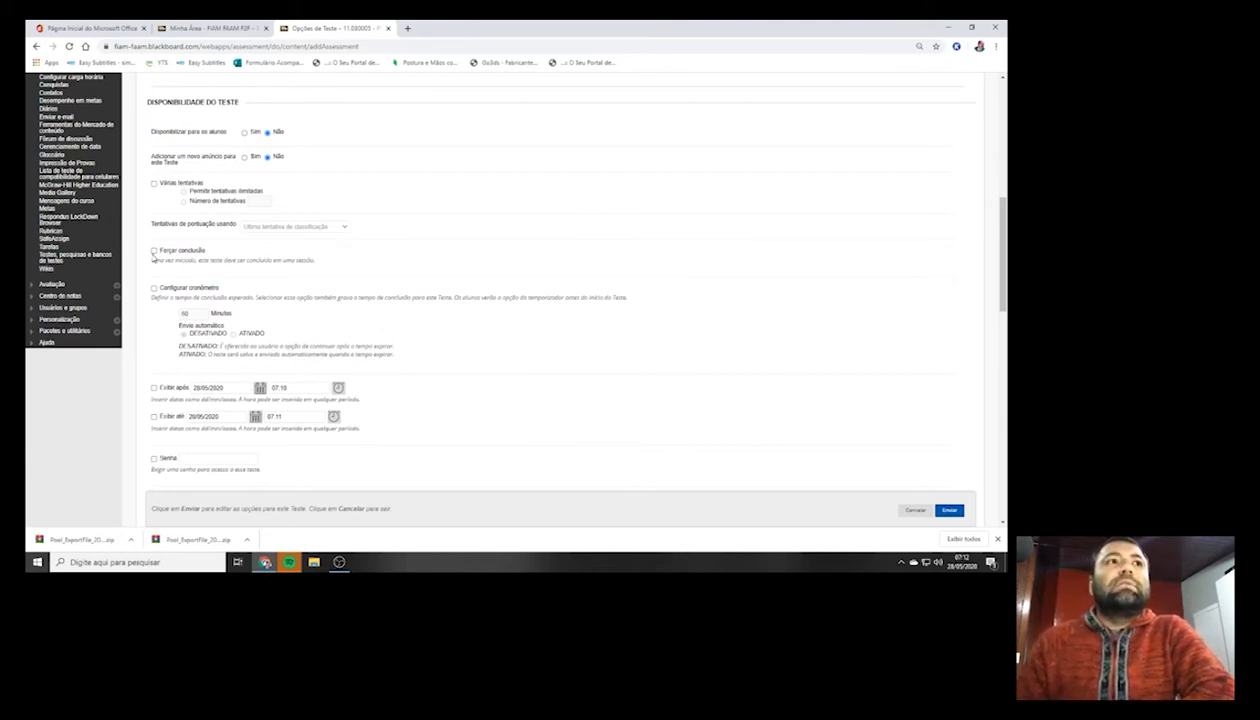
click(154, 251)
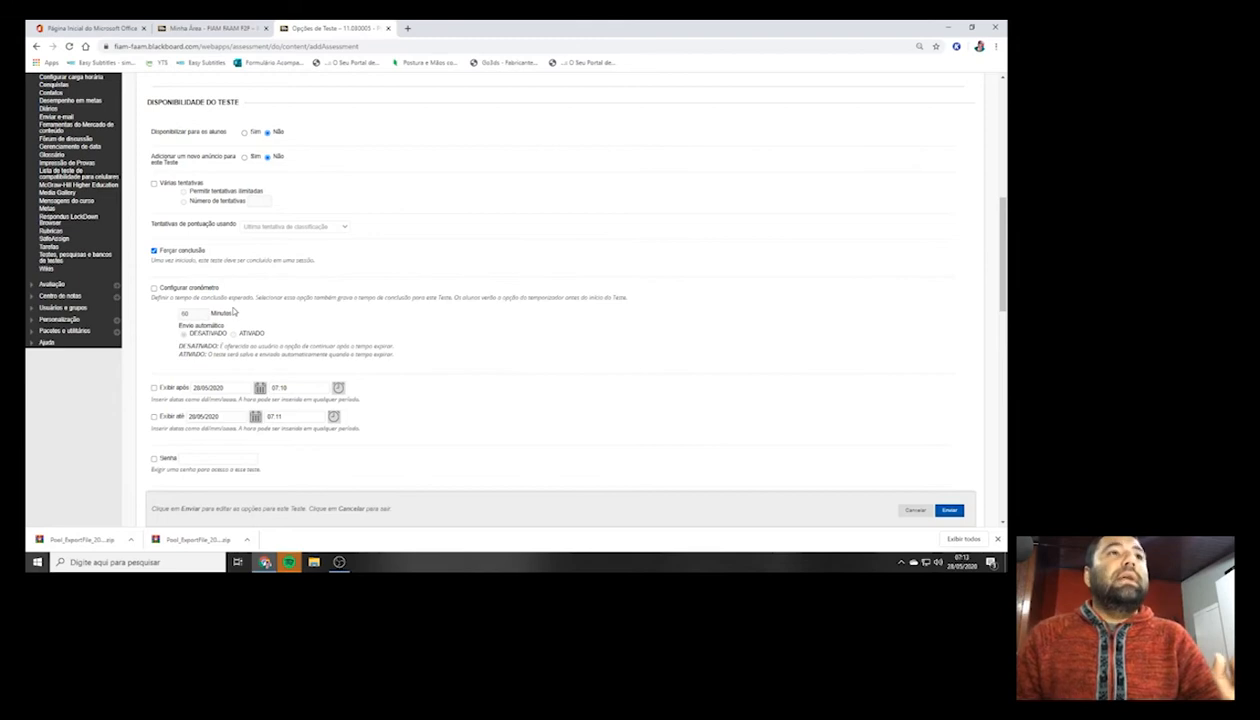
Enable the test's due date and set it to 05/06/2020.
scroll(236, 314, down, 1)
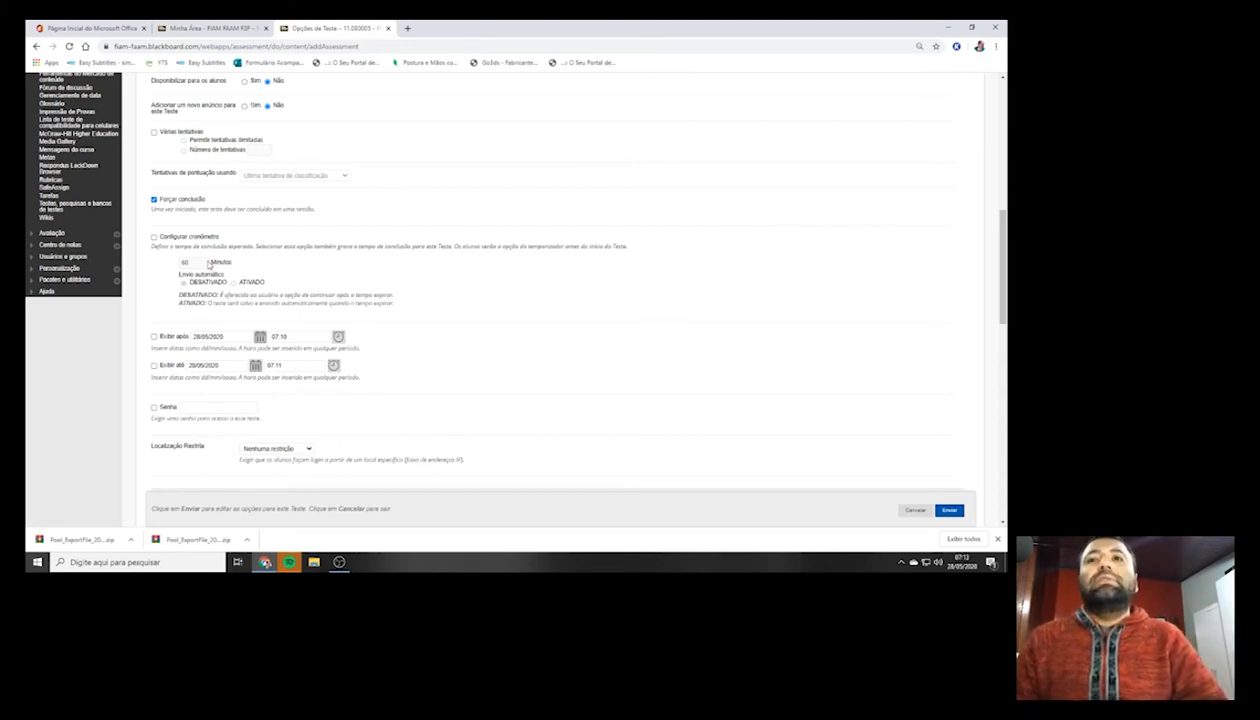
scroll(405, 330, down, 2)
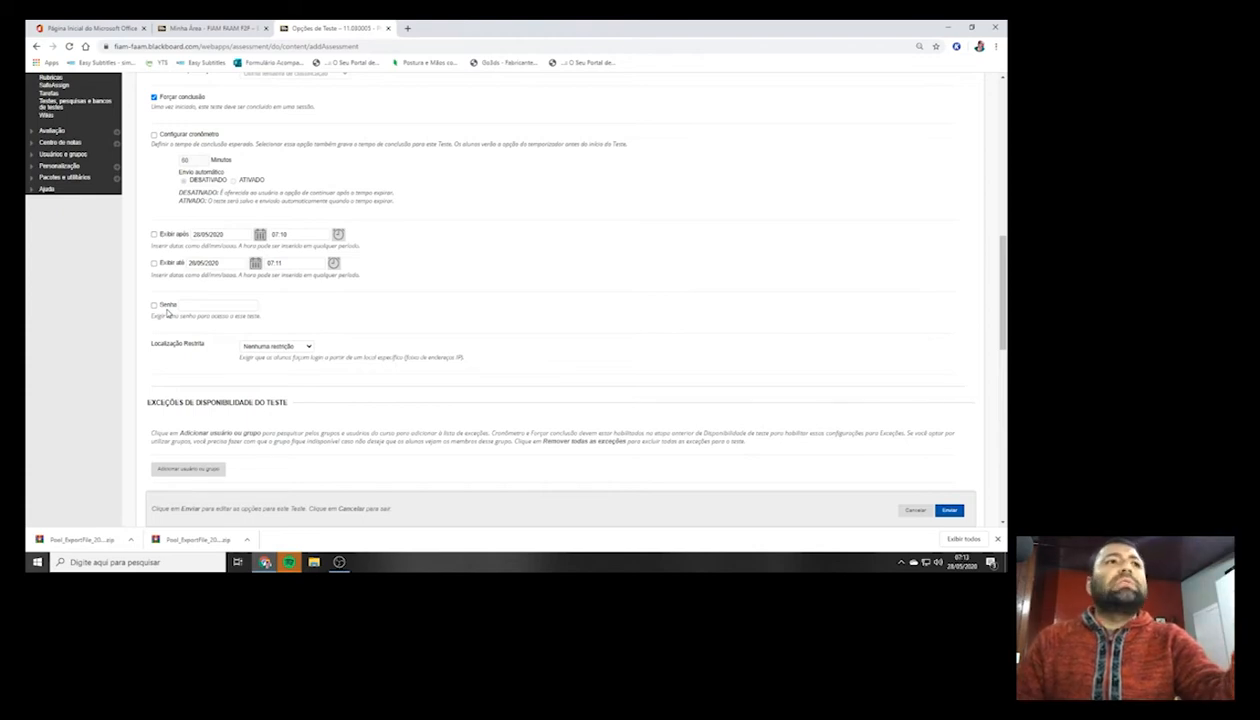
scroll(168, 313, down, 1)
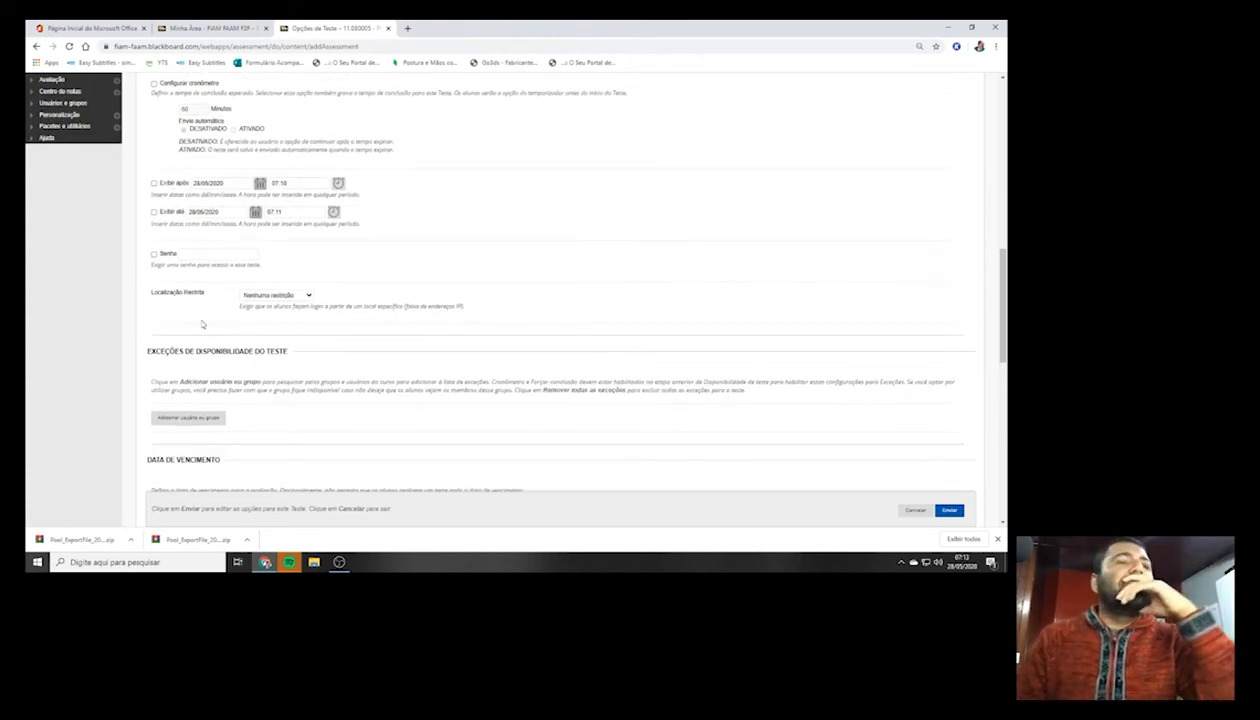
scroll(201, 324, down, 1)
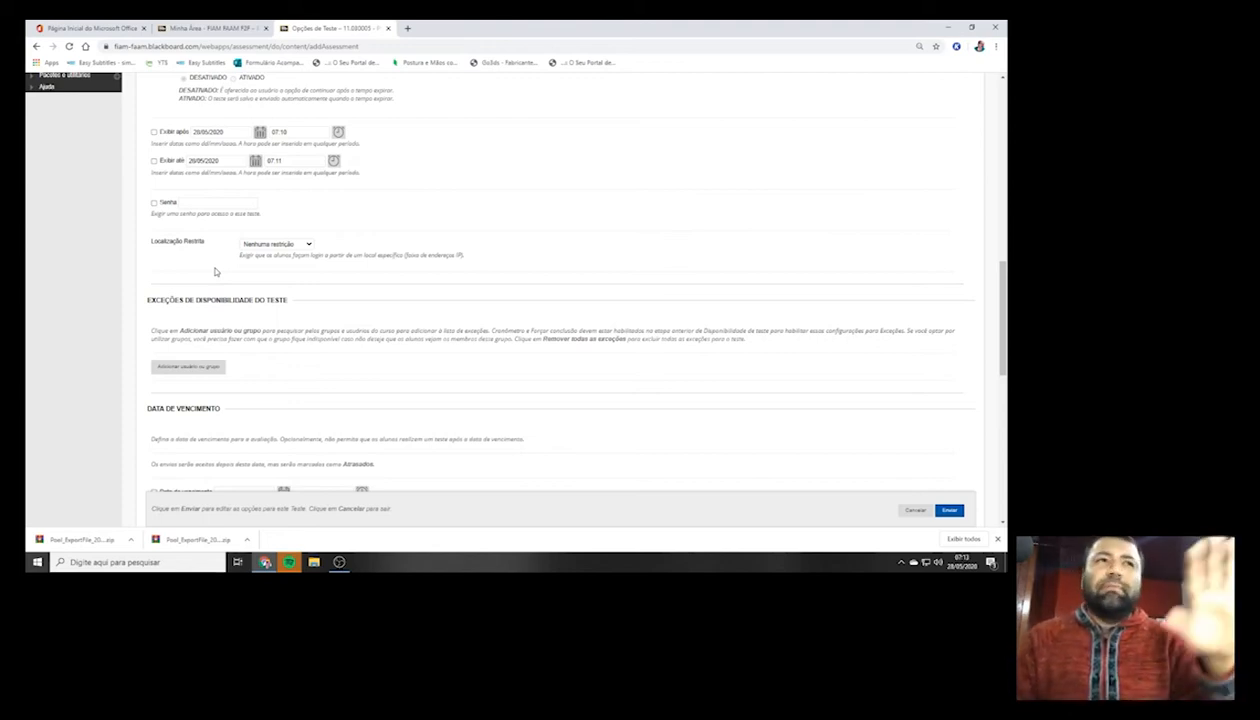
scroll(196, 284, down, 2)
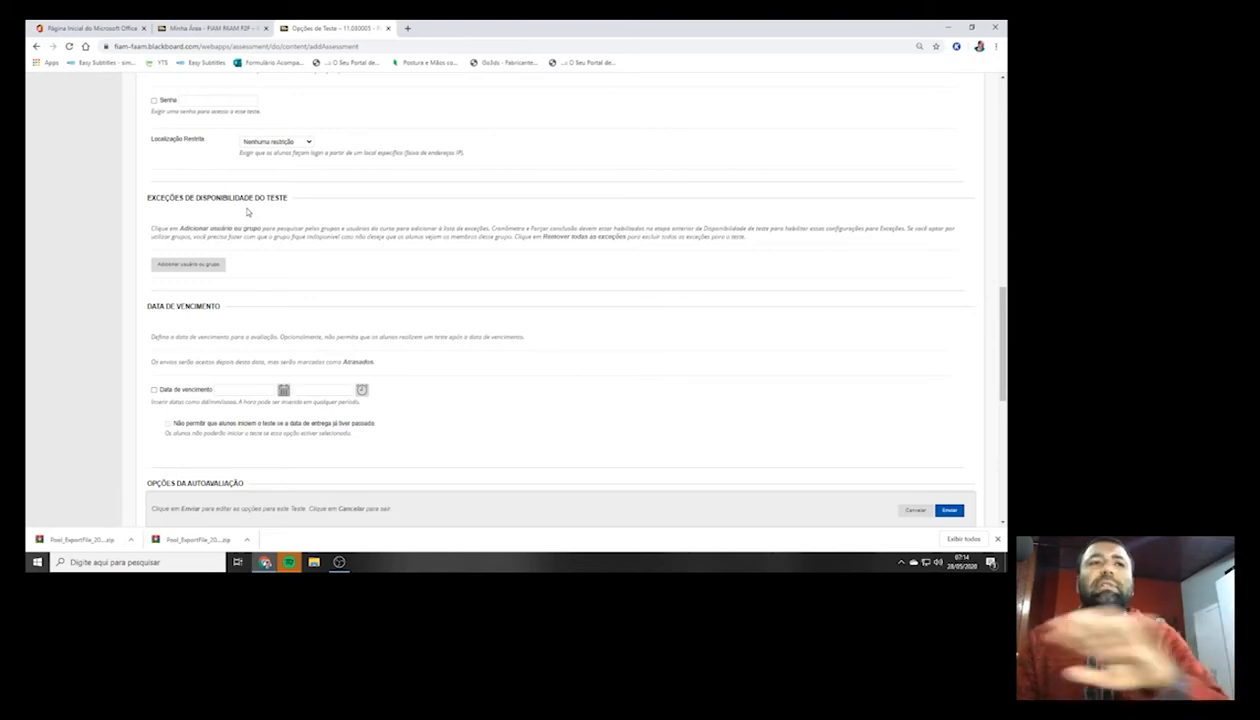
scroll(267, 262, down, 1)
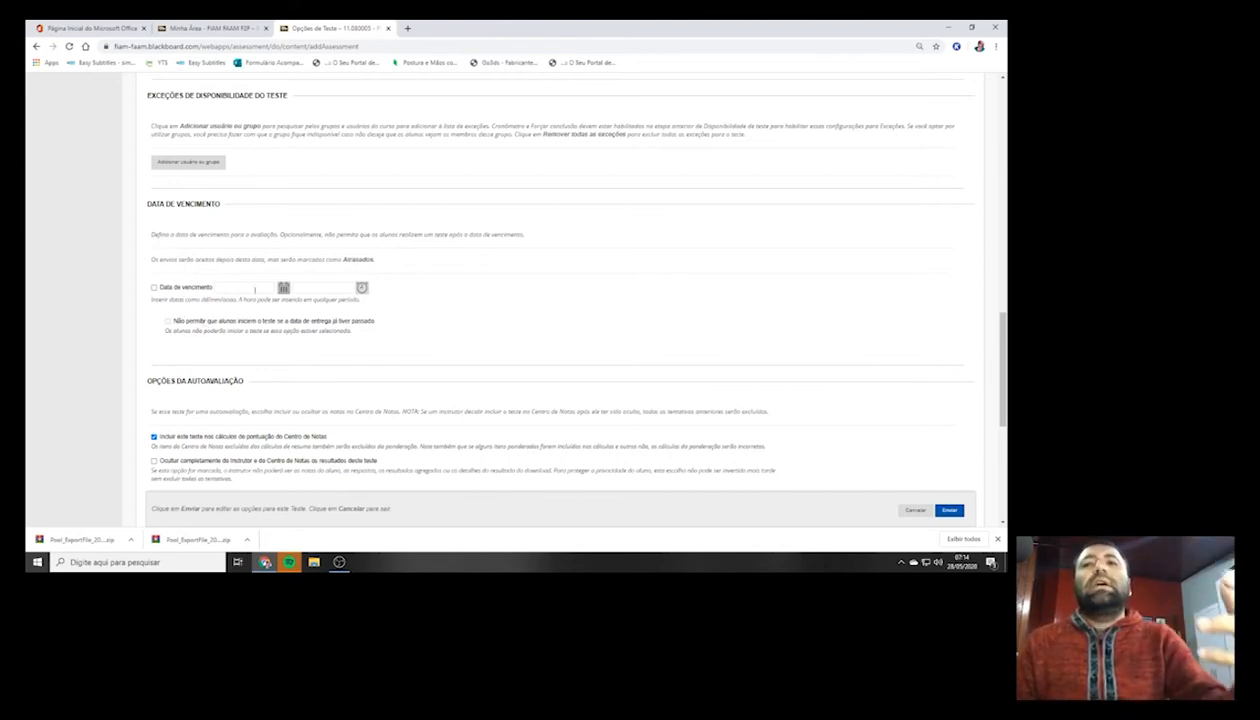
click(155, 289)
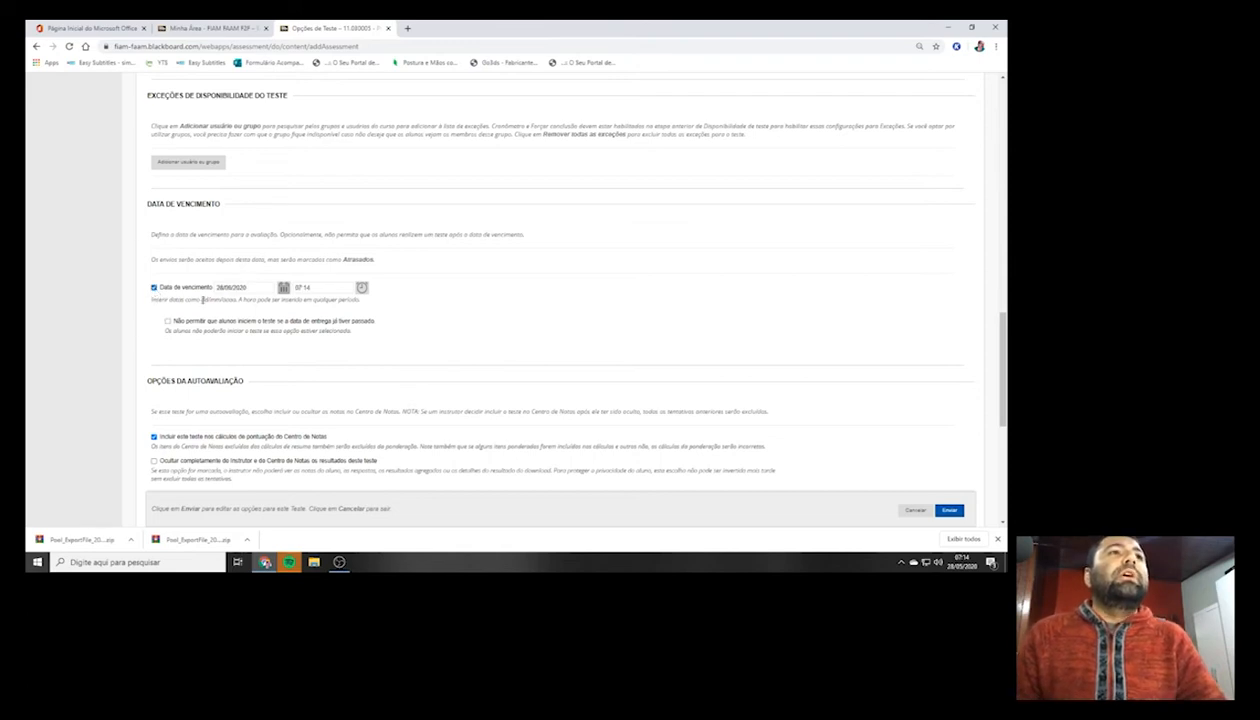
click(283, 288)
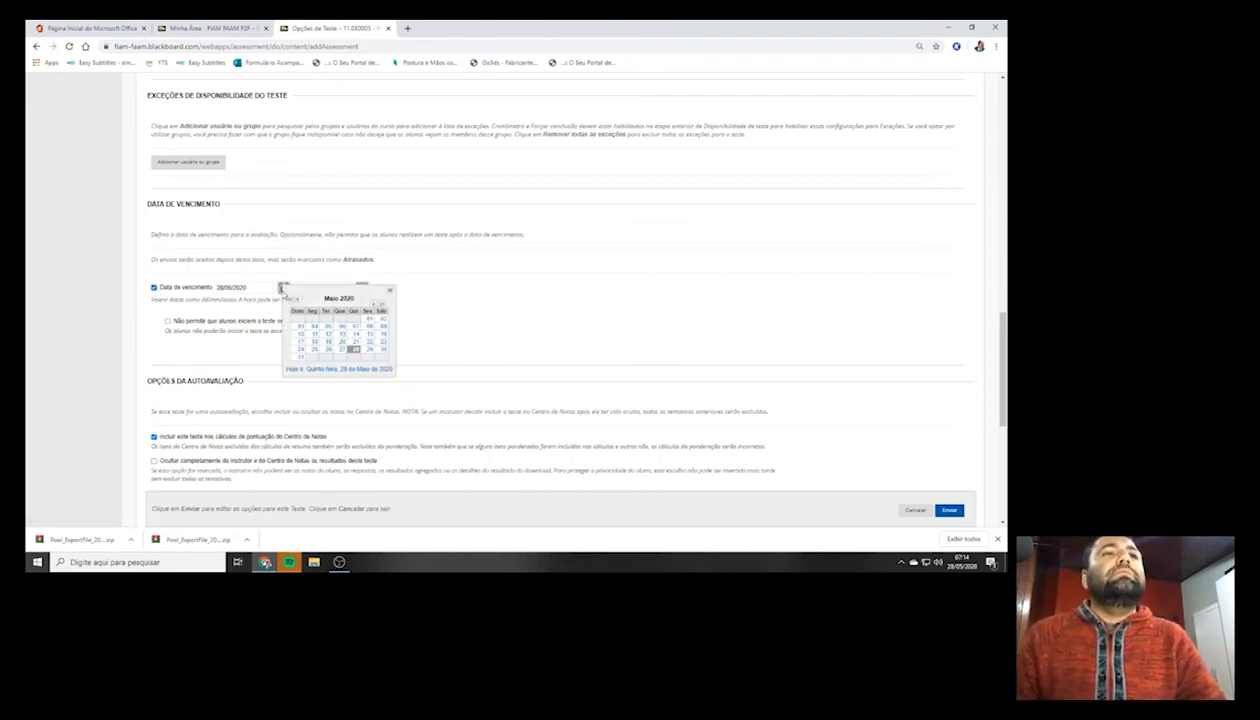
click(377, 305)
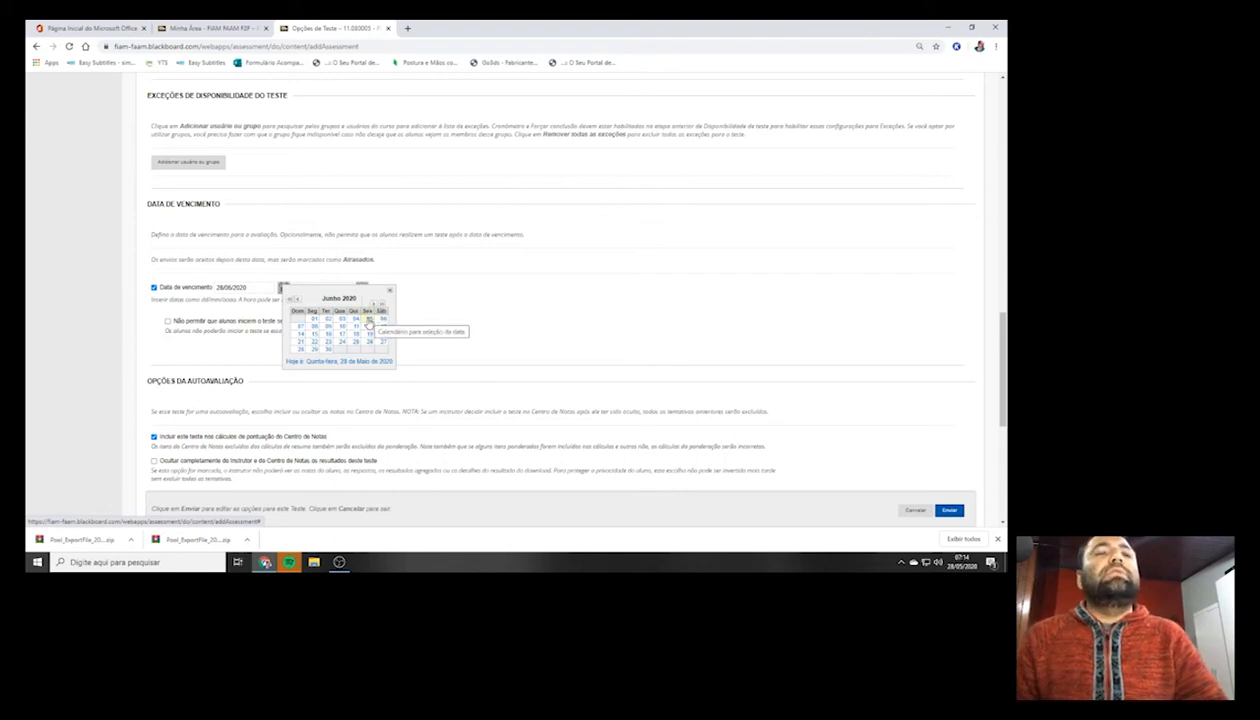
click(369, 320)
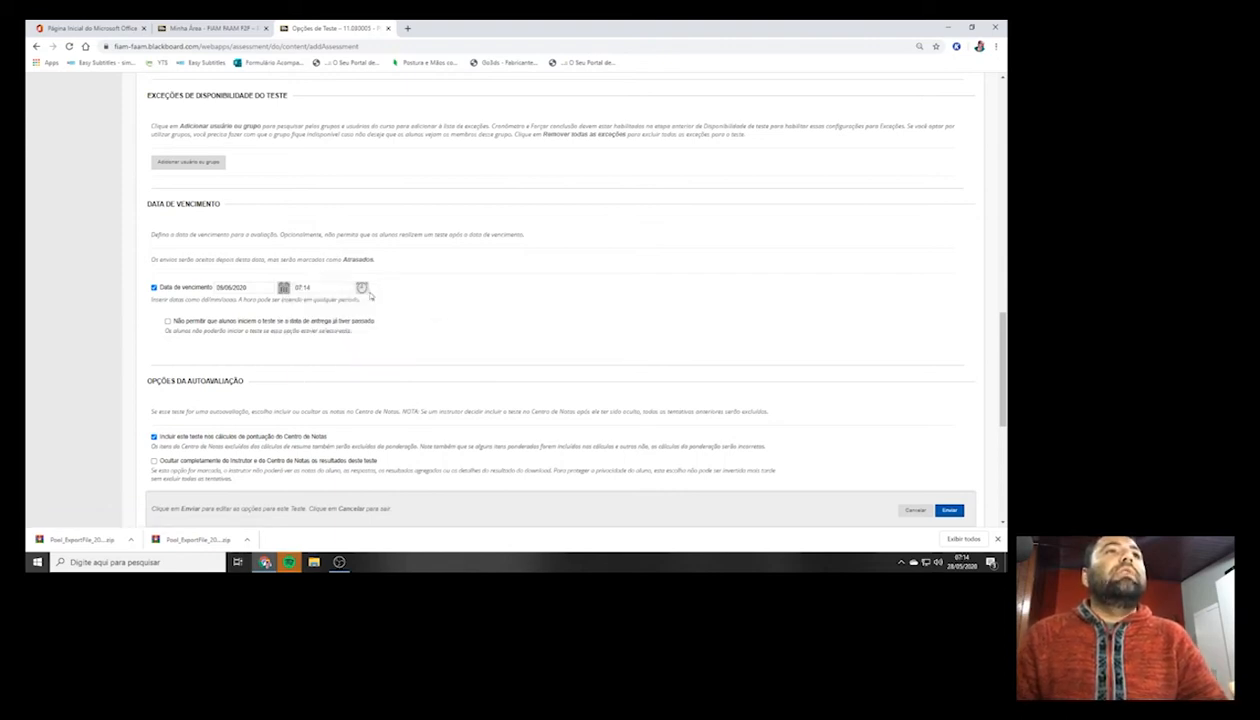
Set the due time to 22:00 and prevent students from starting the test once the due date has passed.
click(362, 288)
drag(400, 305, 404, 366)
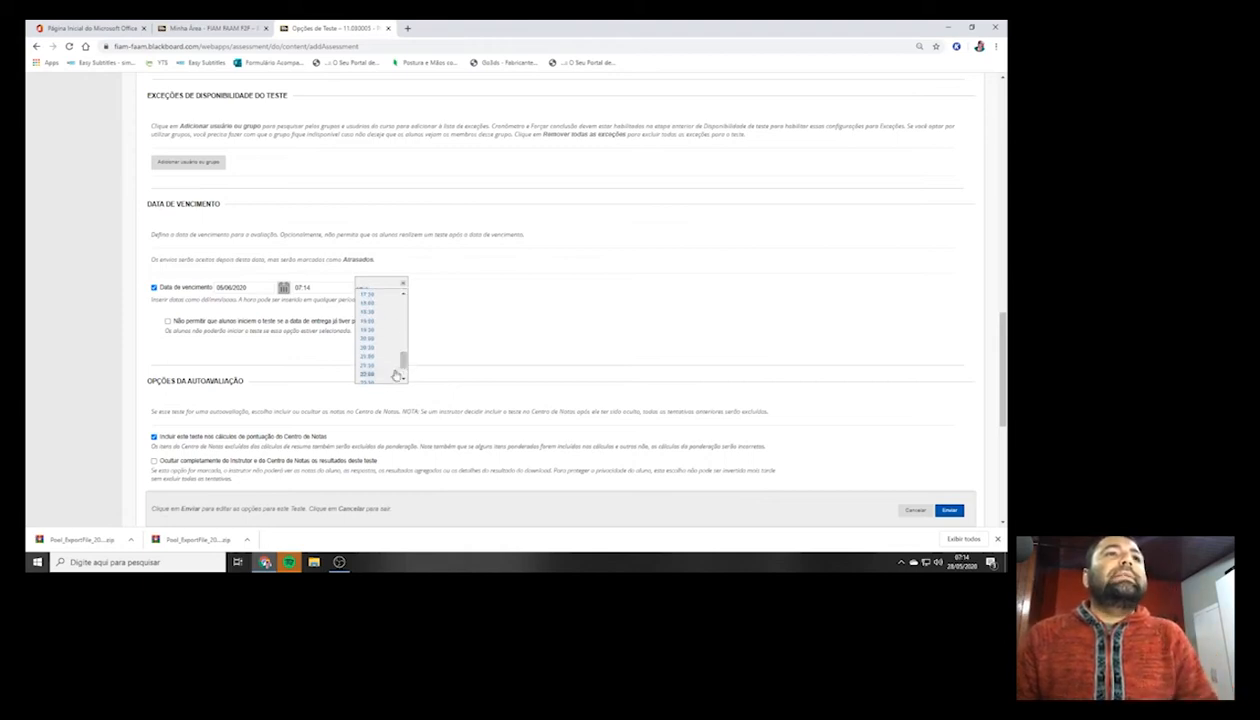
click(390, 375)
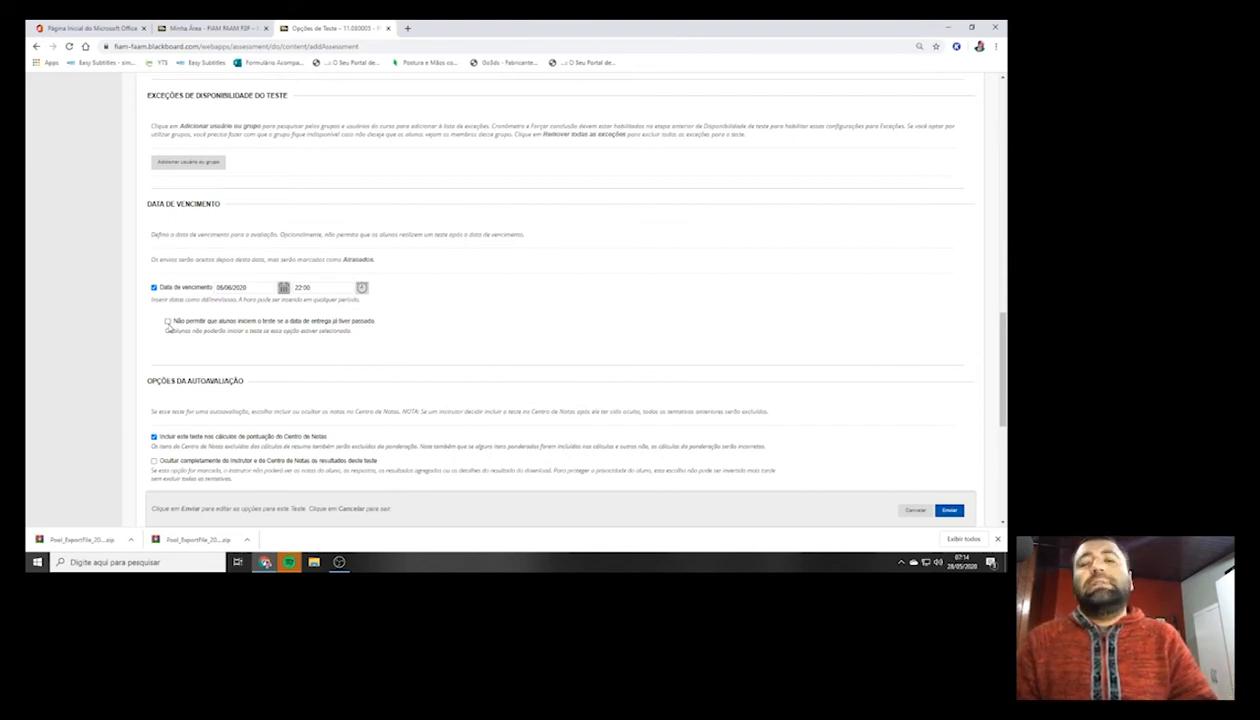
click(167, 322)
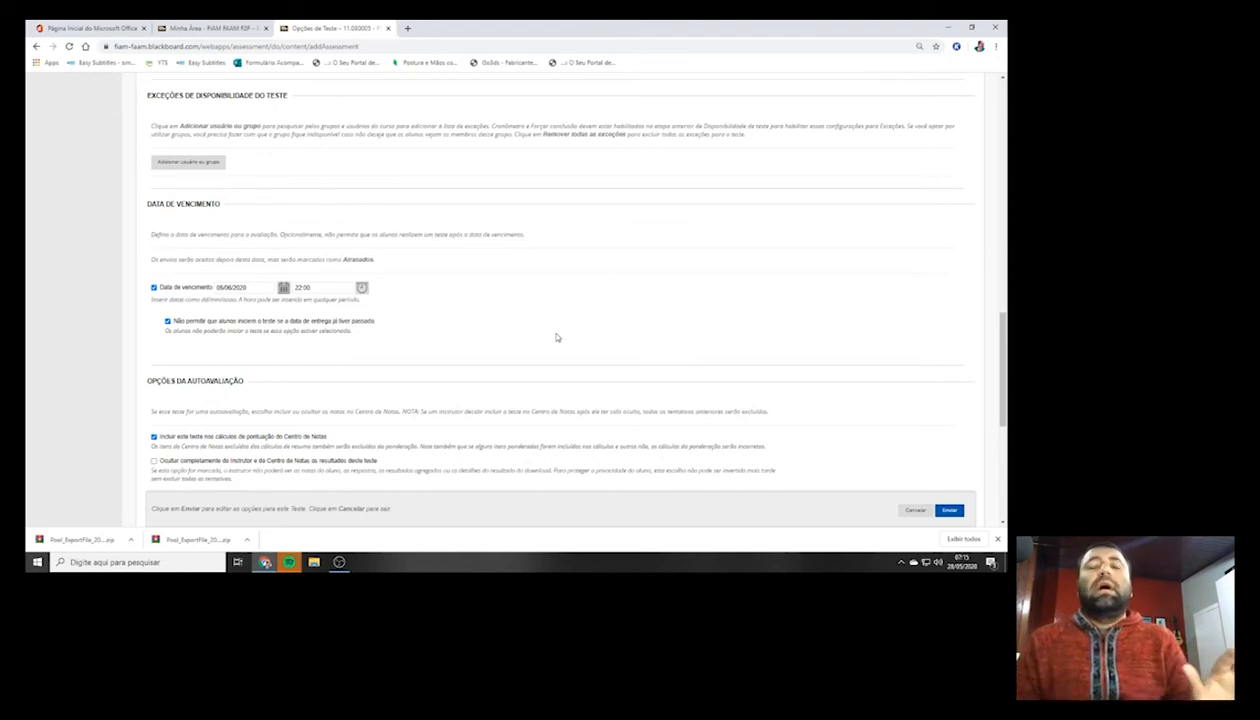
Set the first rule for showing results to students to Em data específica, with date 11/06/2020 and time 00:30.
scroll(557, 338, down, 3)
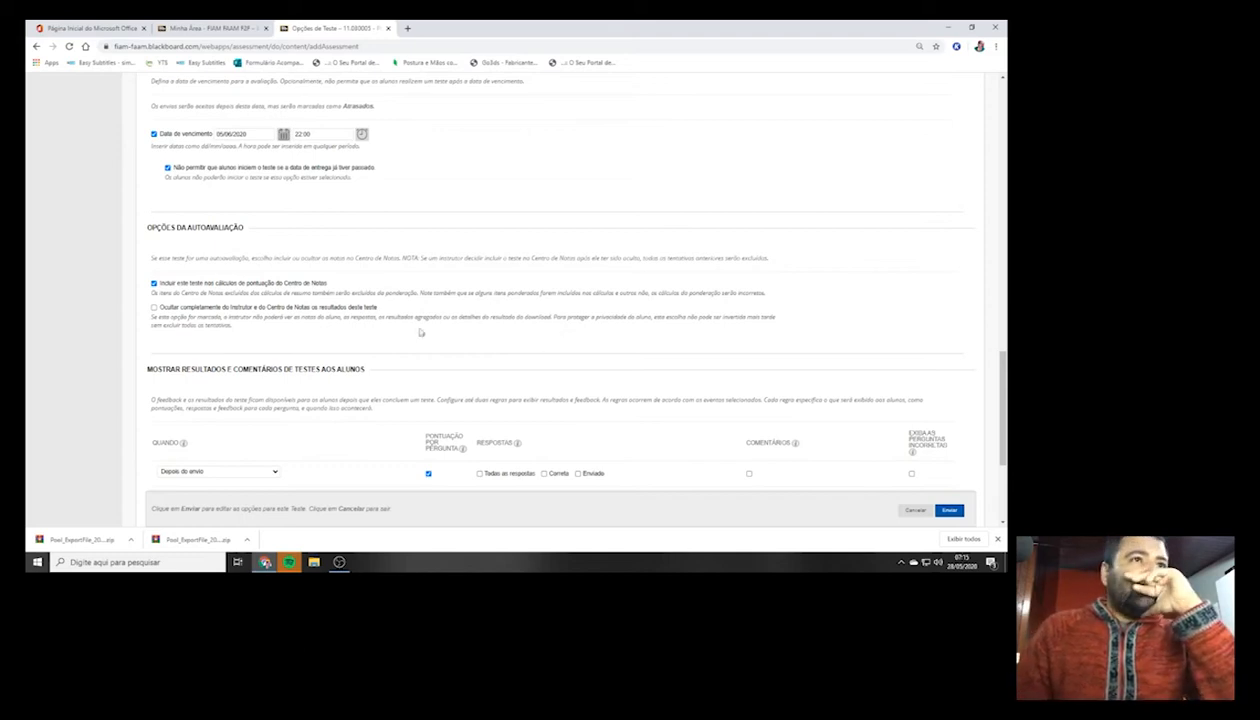
scroll(411, 332, down, 1)
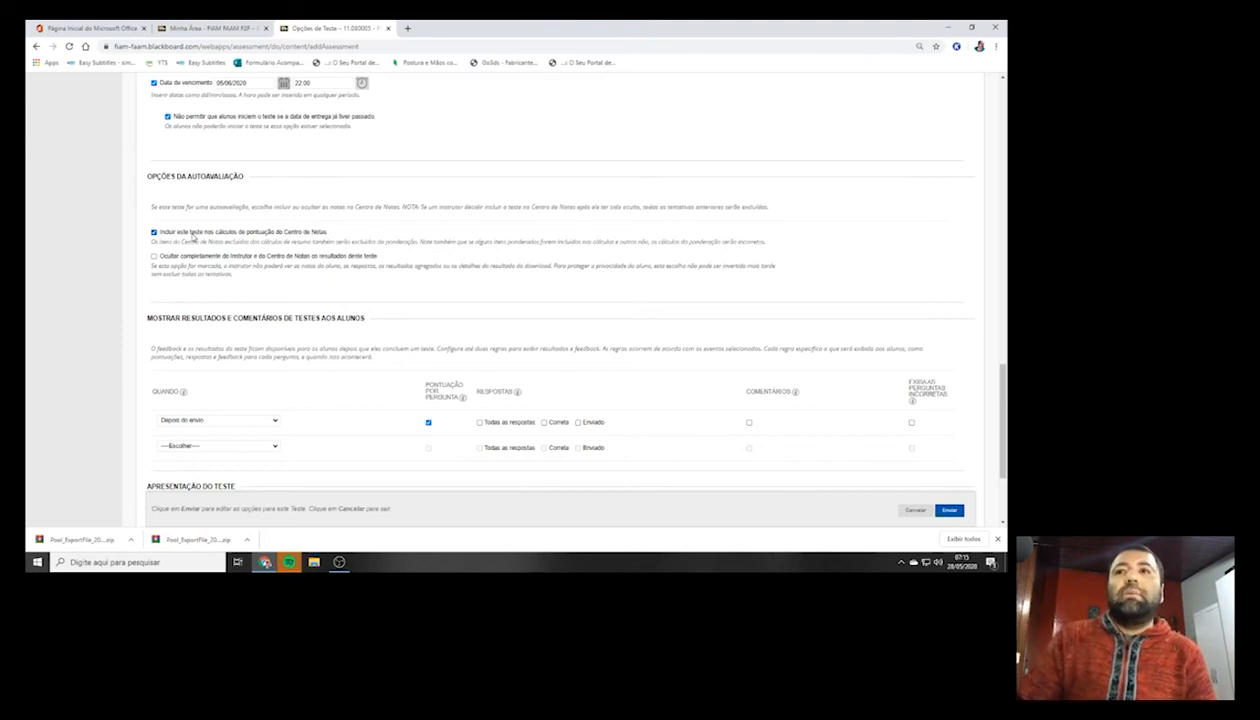
scroll(193, 236, down, 2)
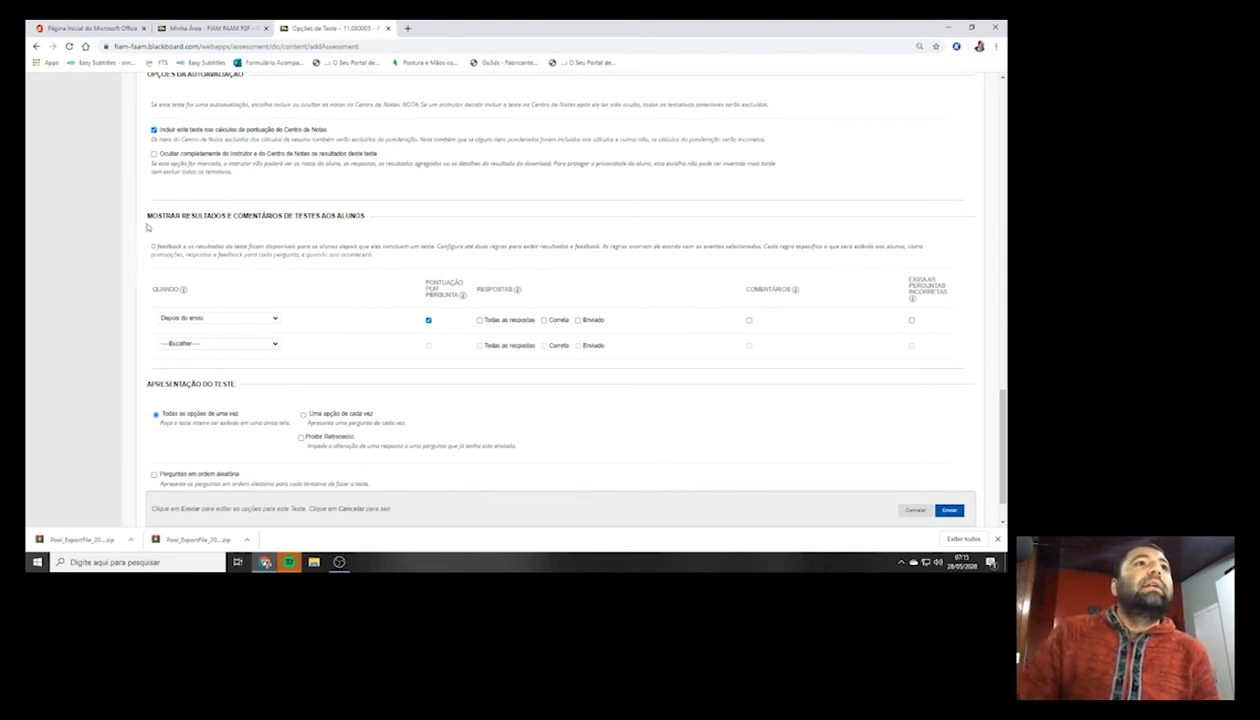
drag(148, 214, 347, 233)
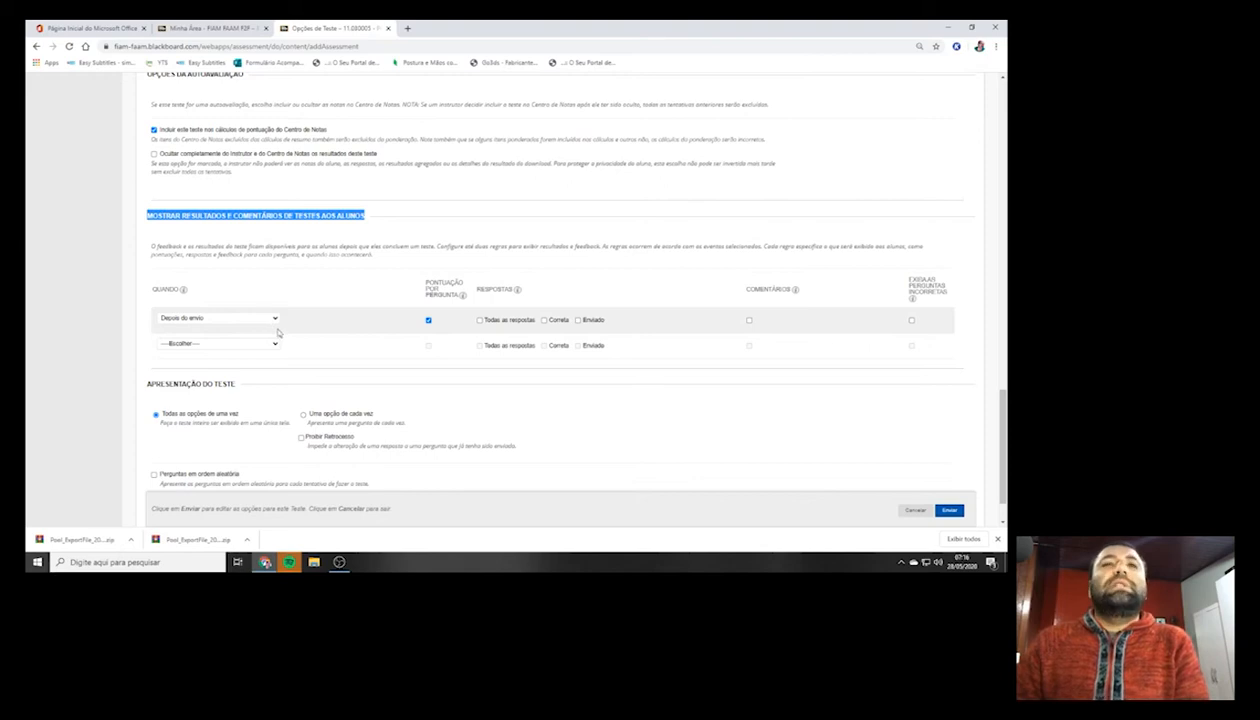
click(254, 321)
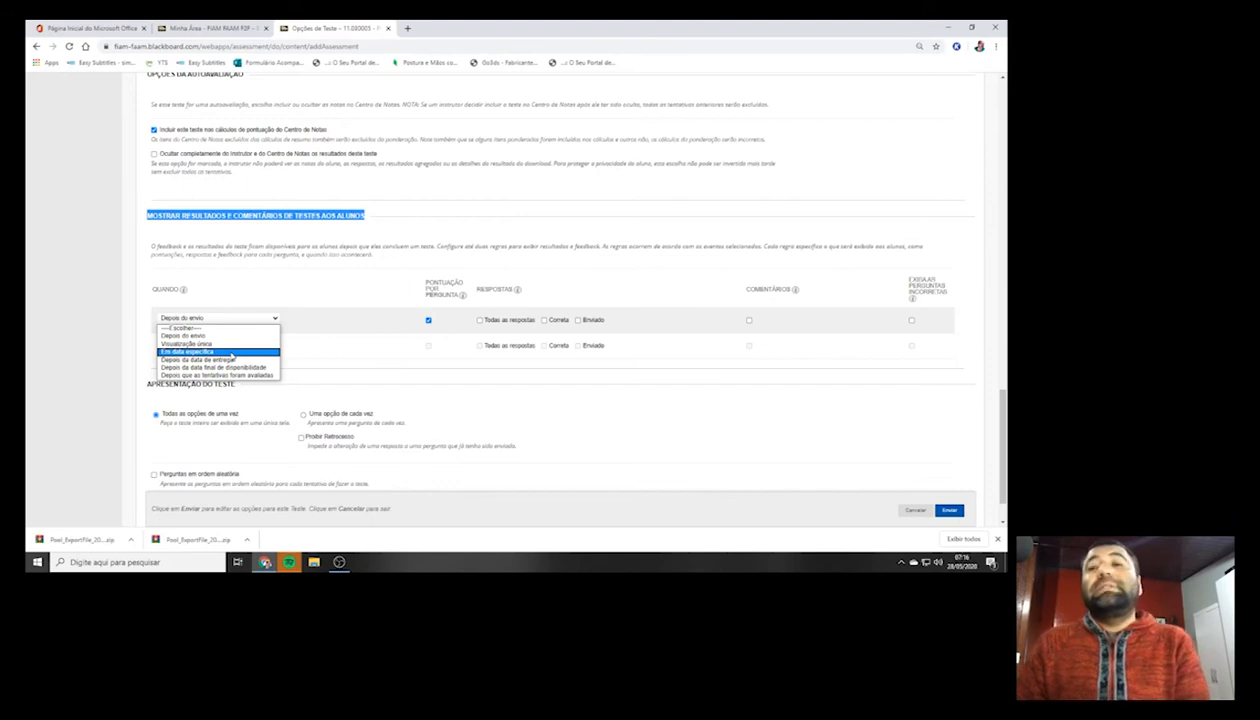
click(231, 353)
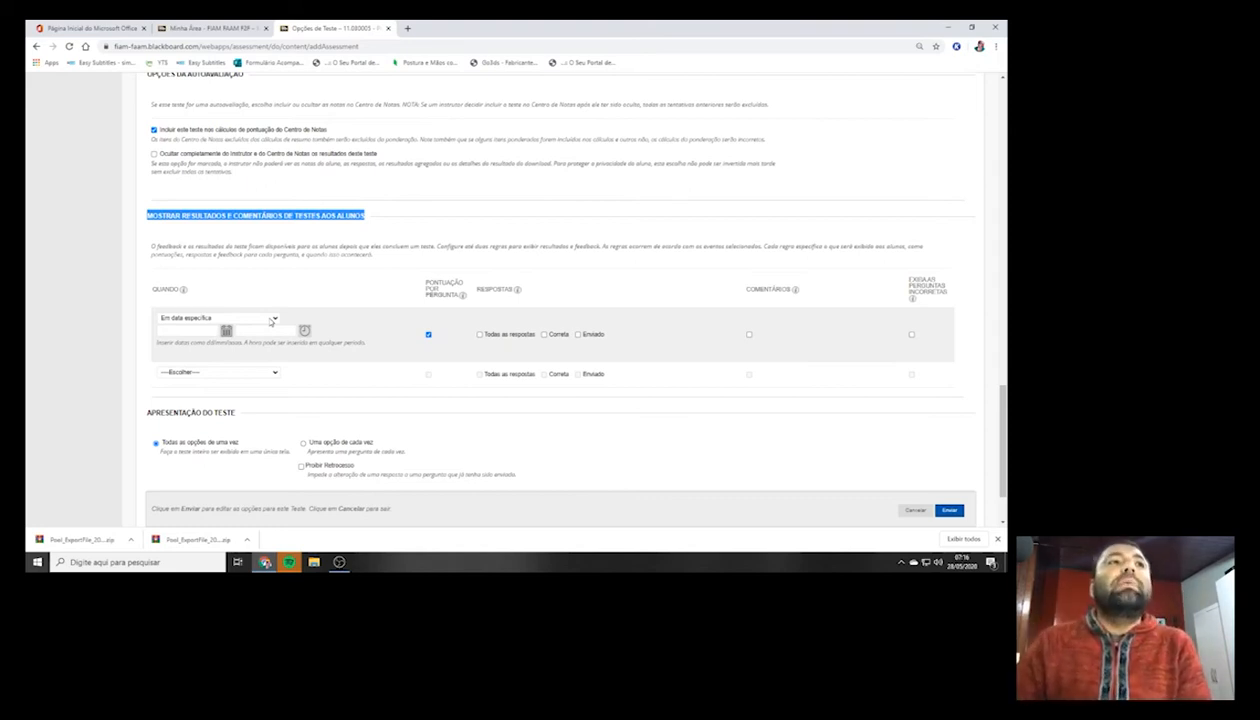
click(226, 331)
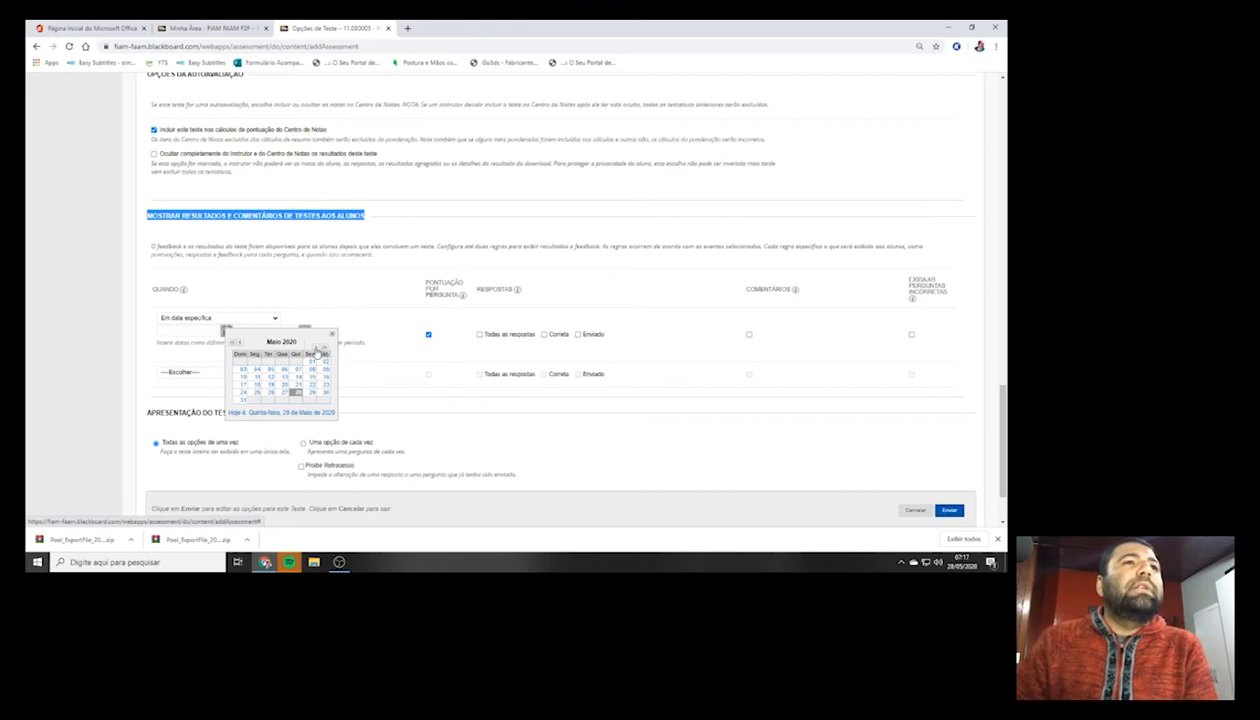
click(323, 352)
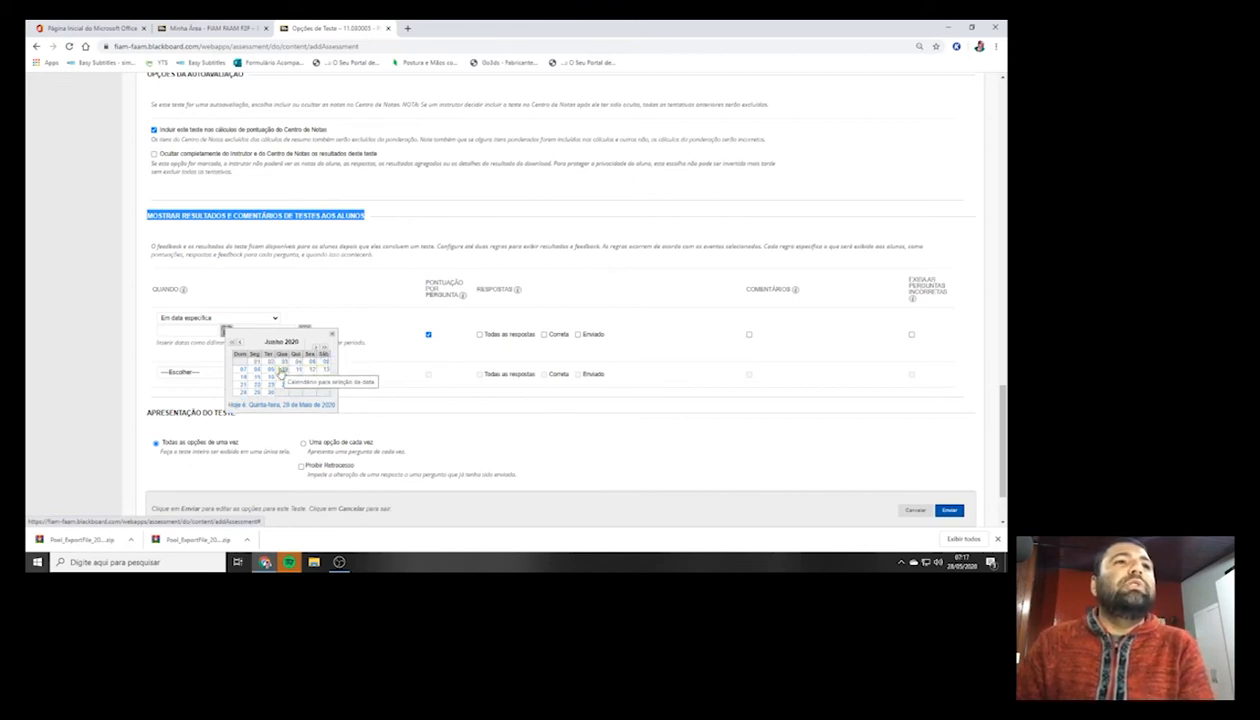
click(298, 370)
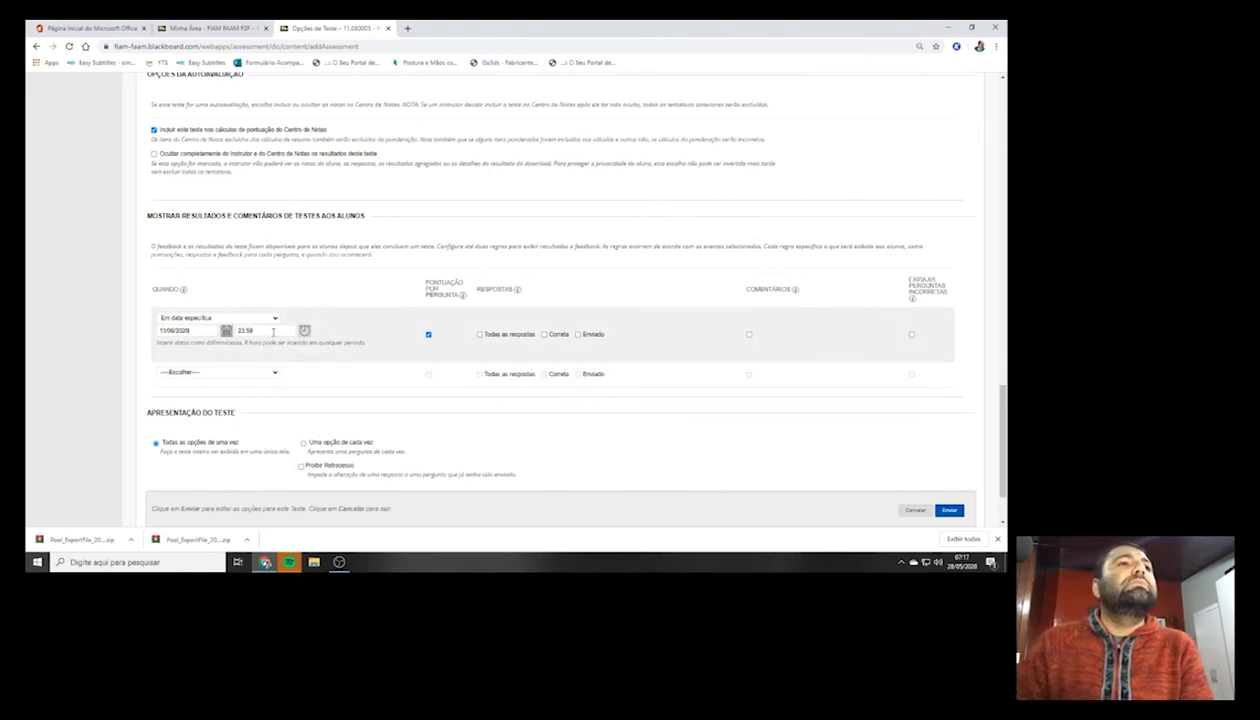
click(304, 331)
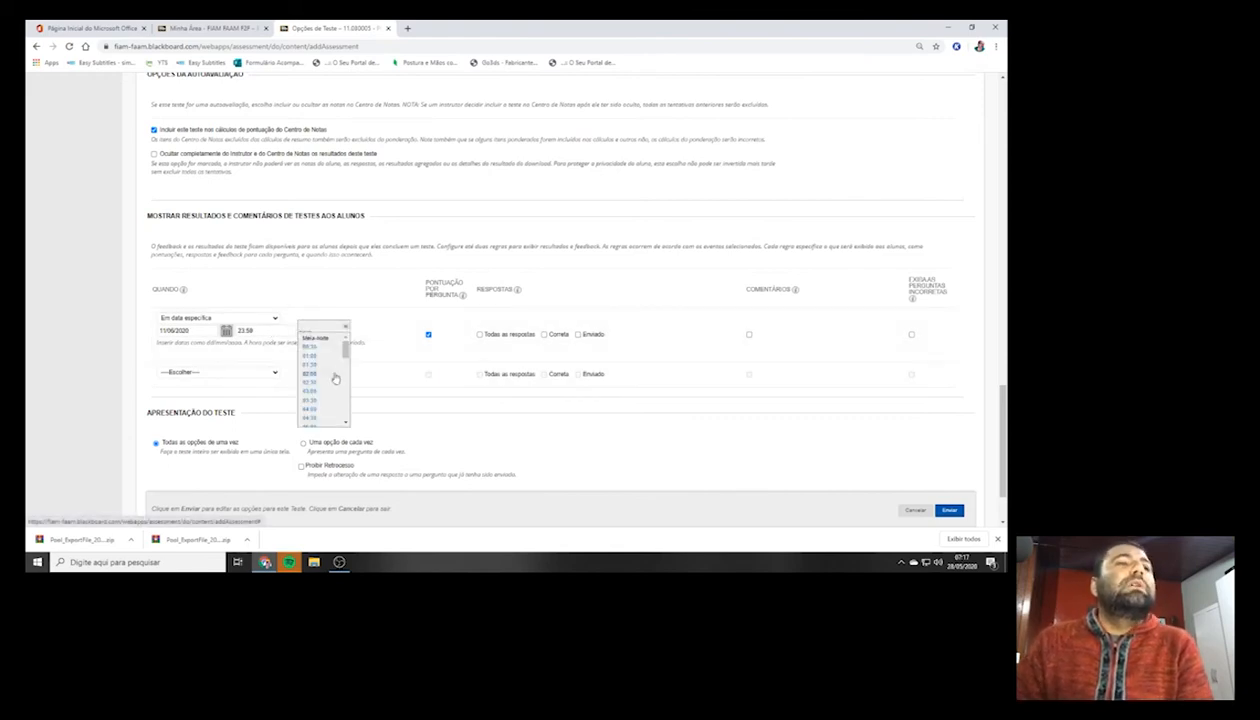
click(328, 350)
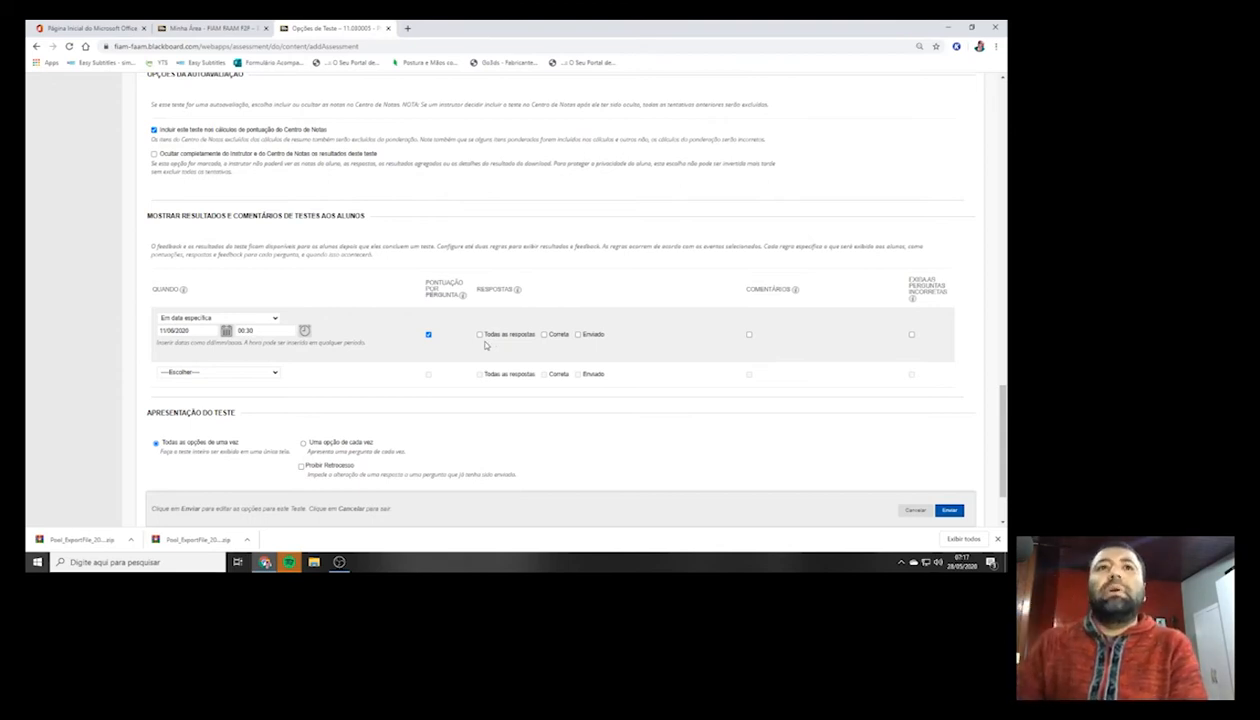
Enable Correta and Enviado answers in the first results rule and submit the test options.
click(544, 334)
click(577, 334)
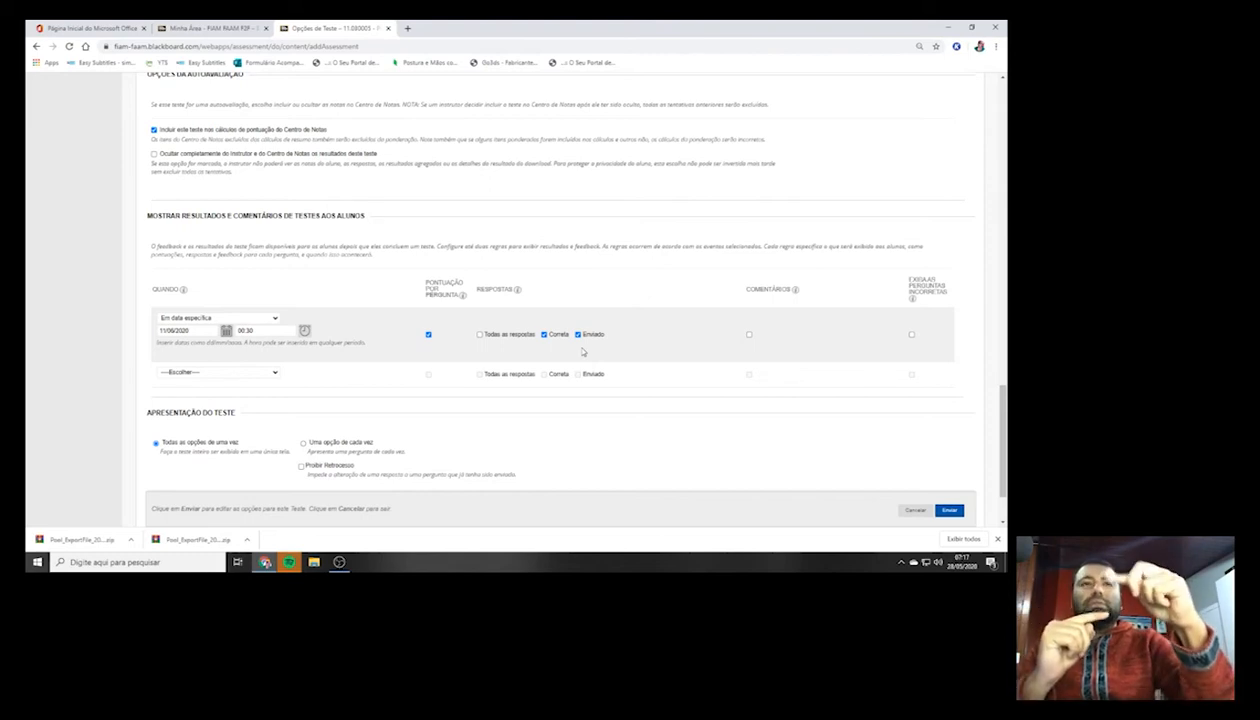
scroll(509, 366, down, 3)
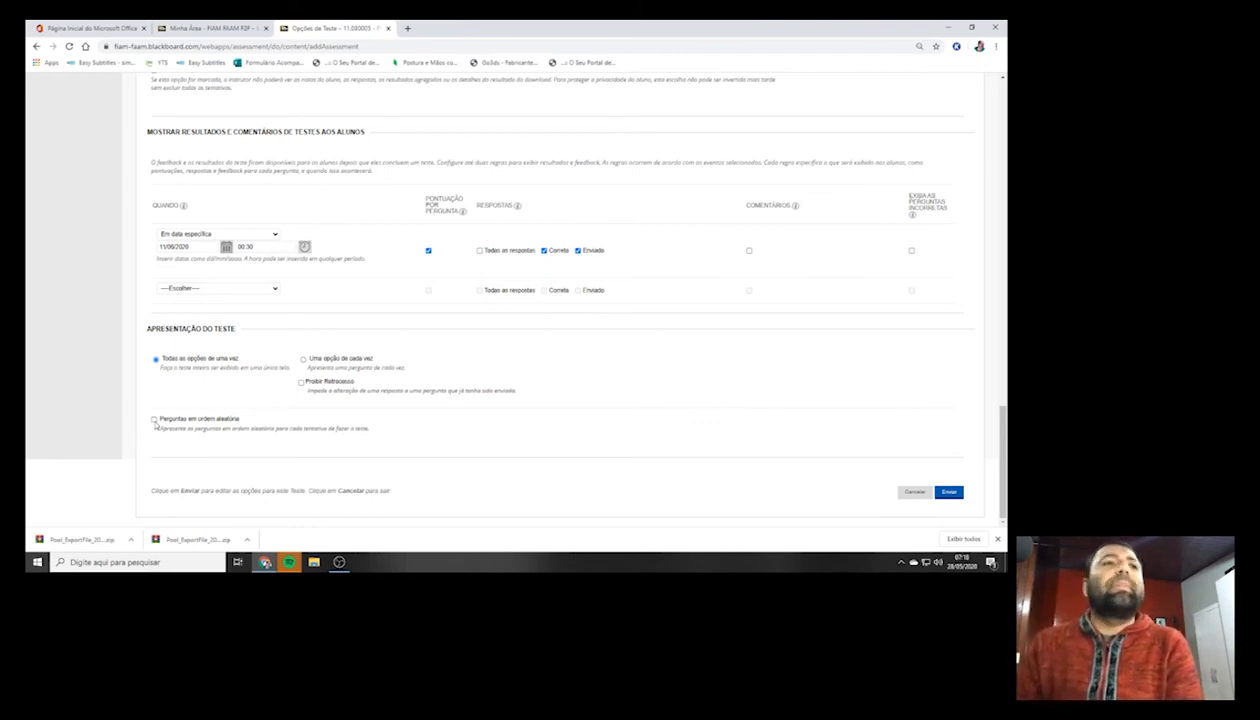
scroll(878, 342, up, 1)
scroll(880, 343, down, 1)
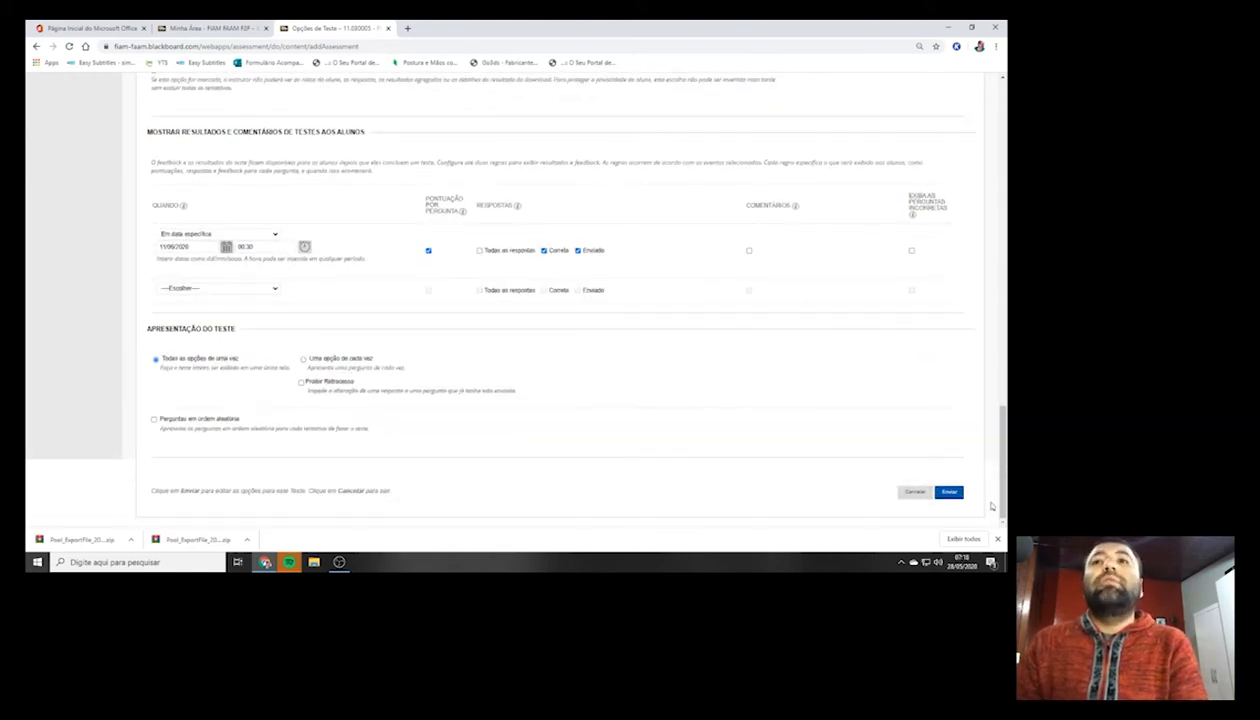
click(957, 495)
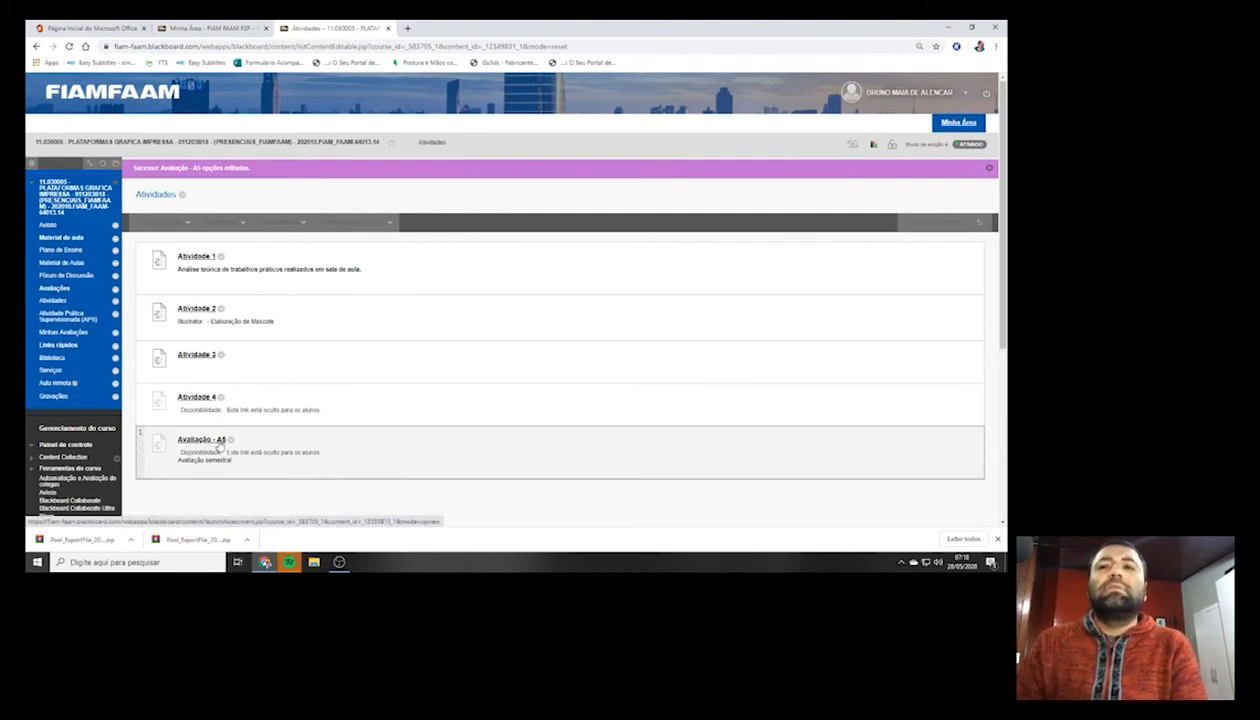
click(230, 440)
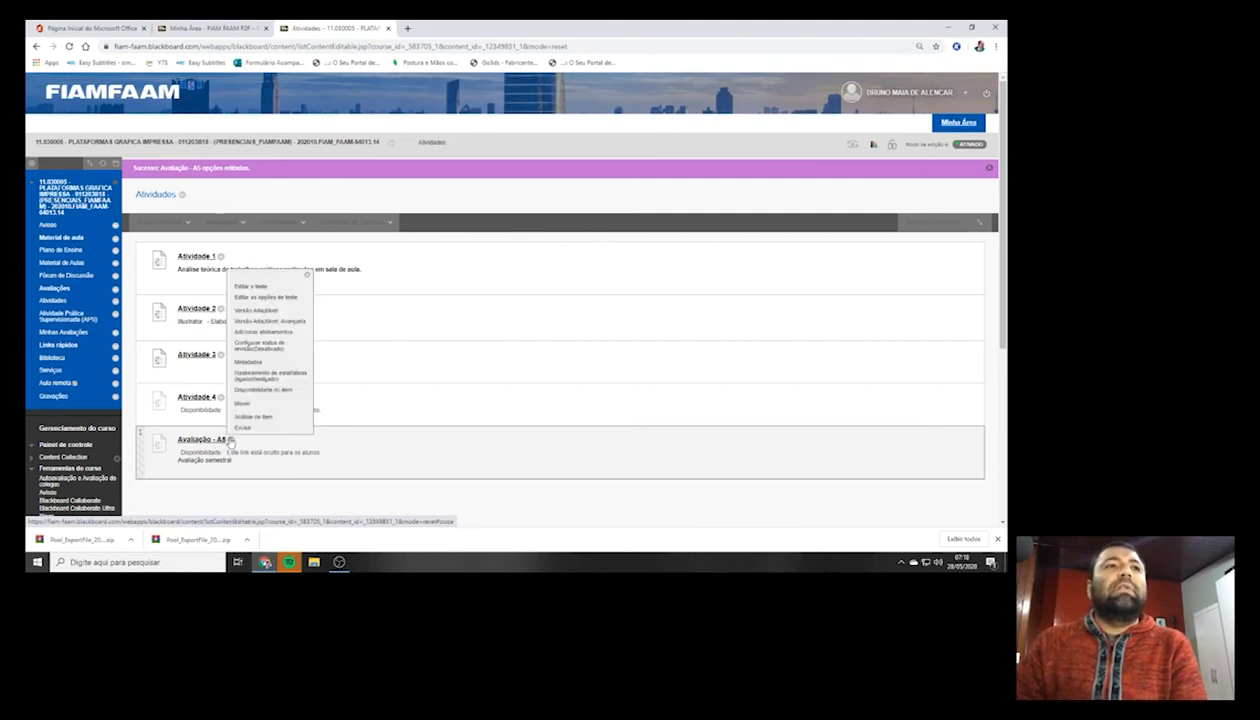
click(262, 482)
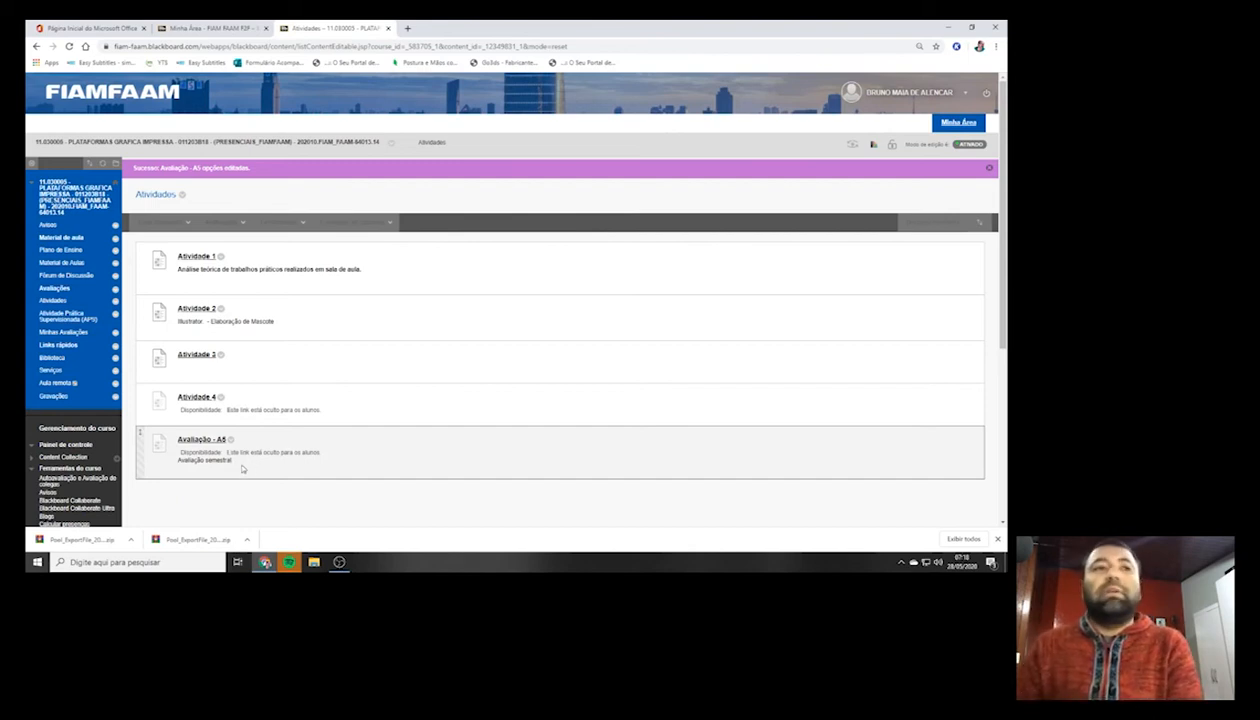
click(231, 440)
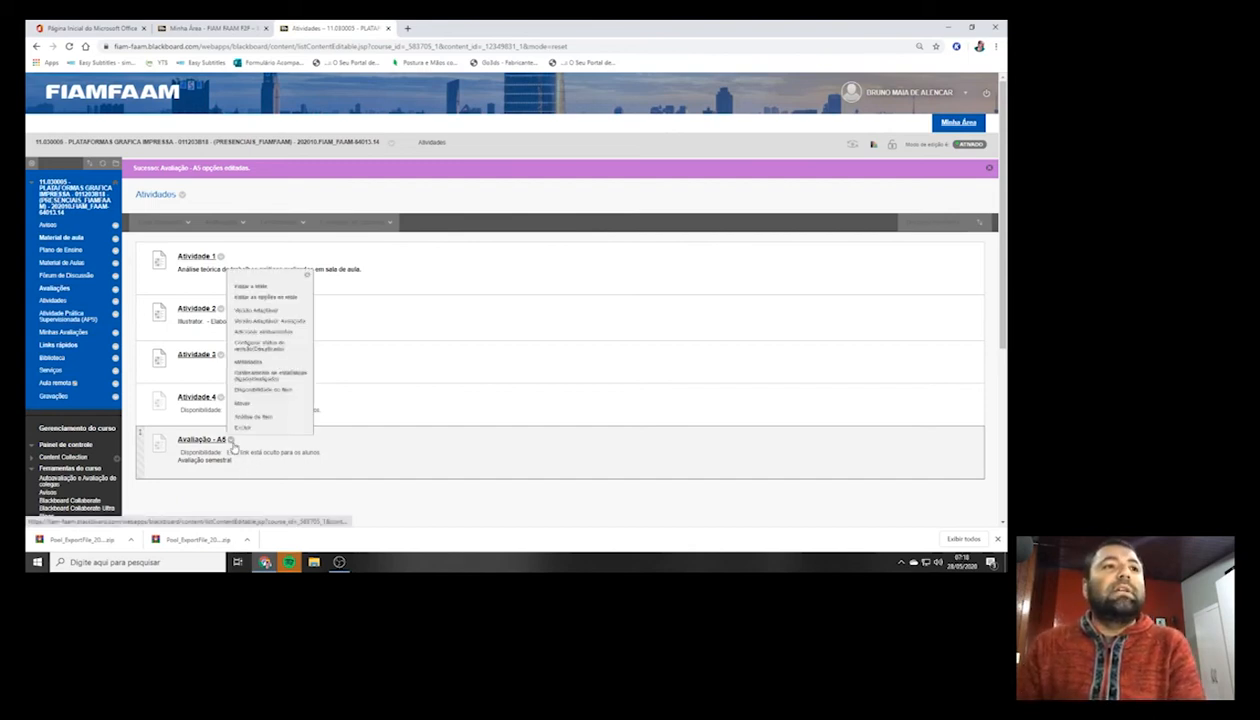
click(260, 286)
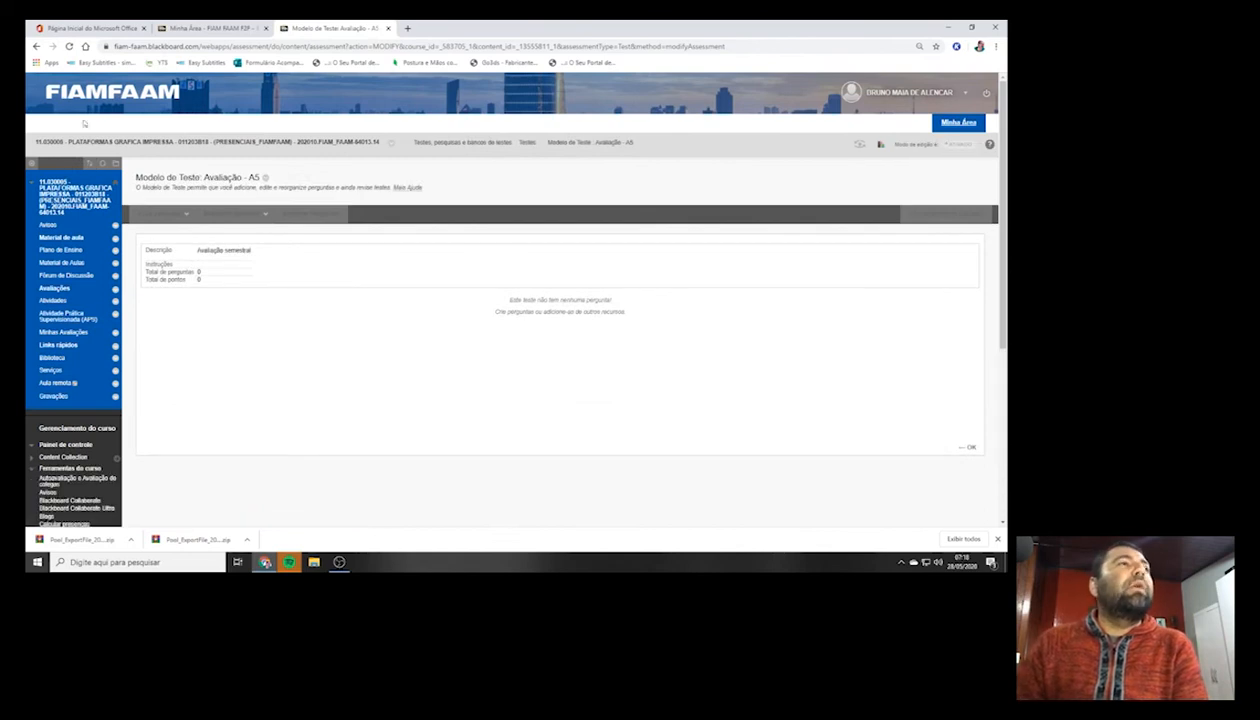
click(37, 46)
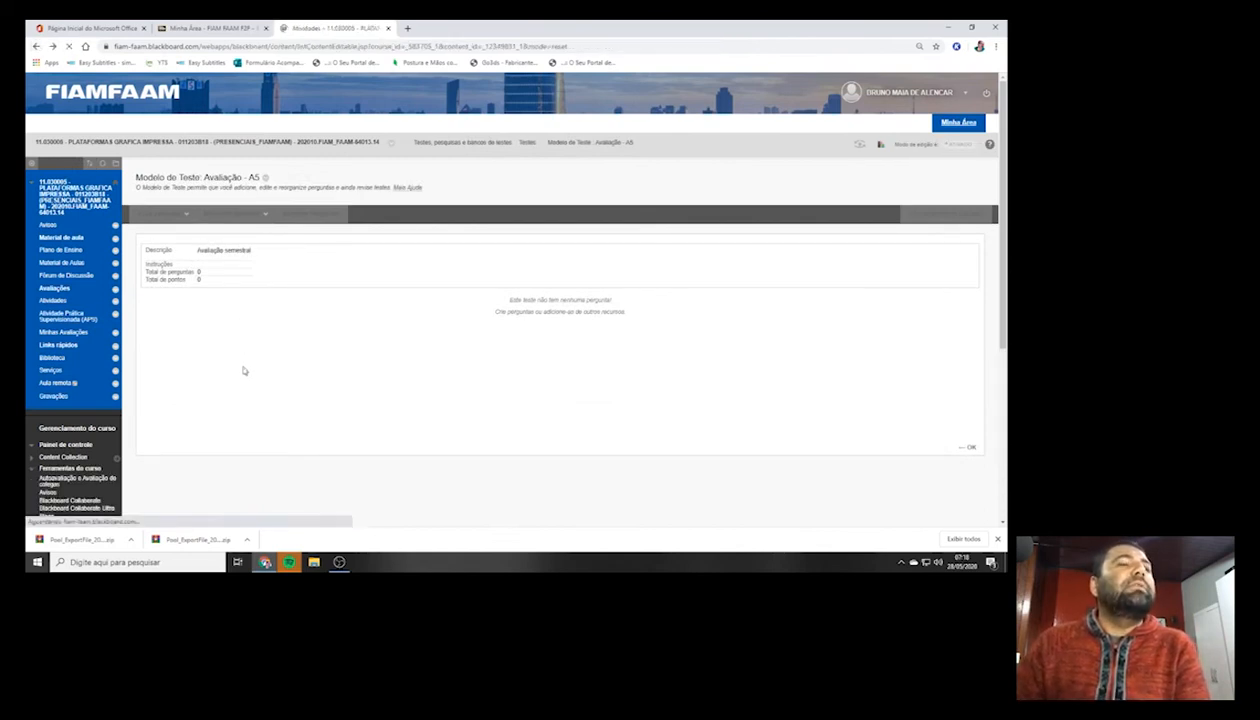
Try to make Avaliação - A5 available to students in its test options, and leave without submitting.
click(230, 423)
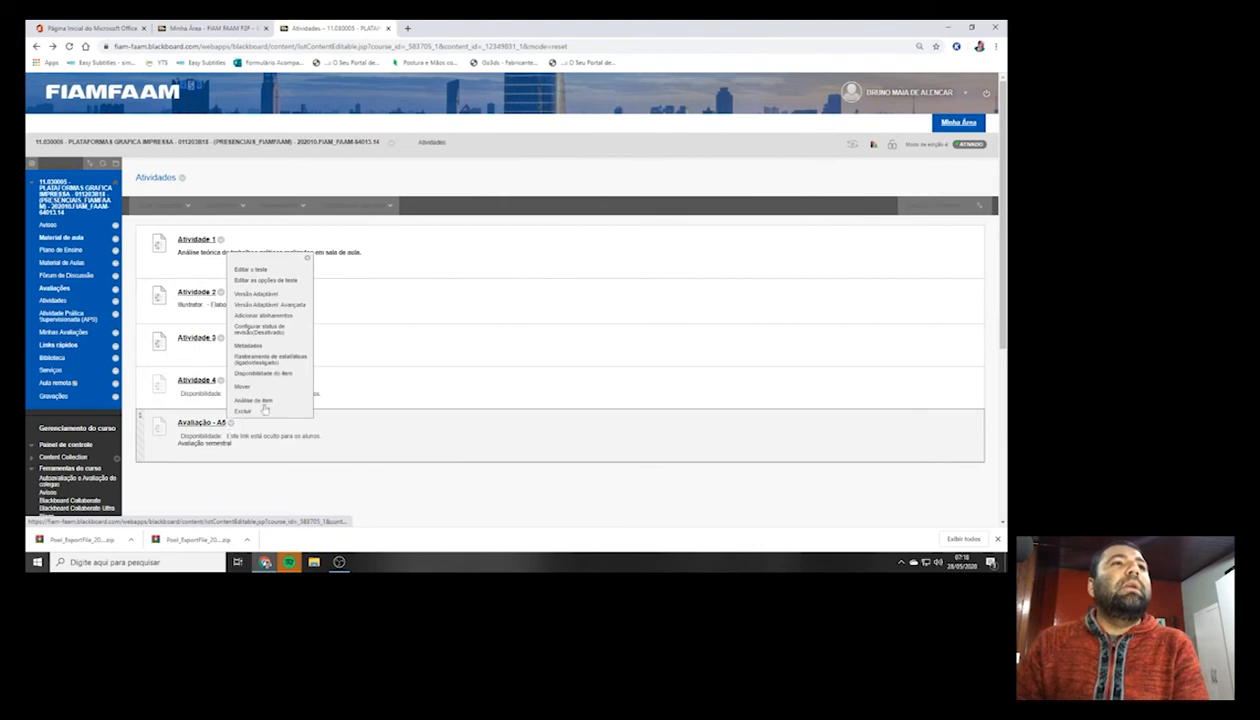
click(278, 281)
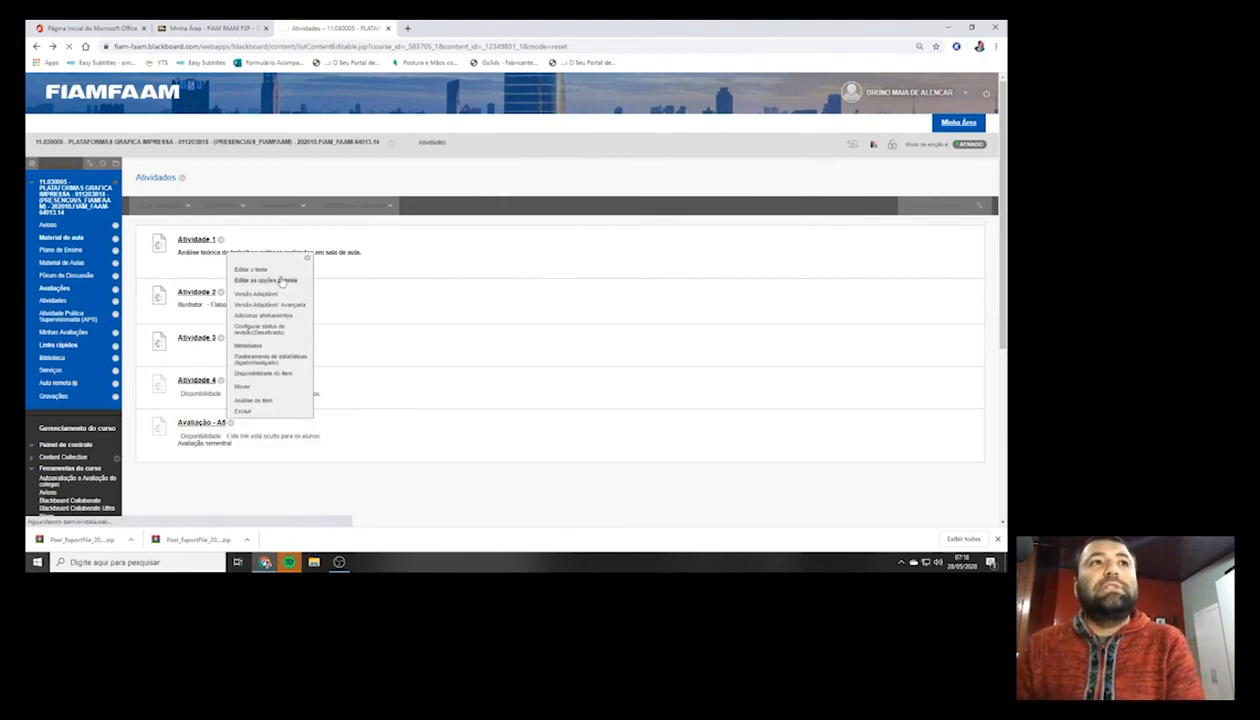
scroll(379, 394, down, 3)
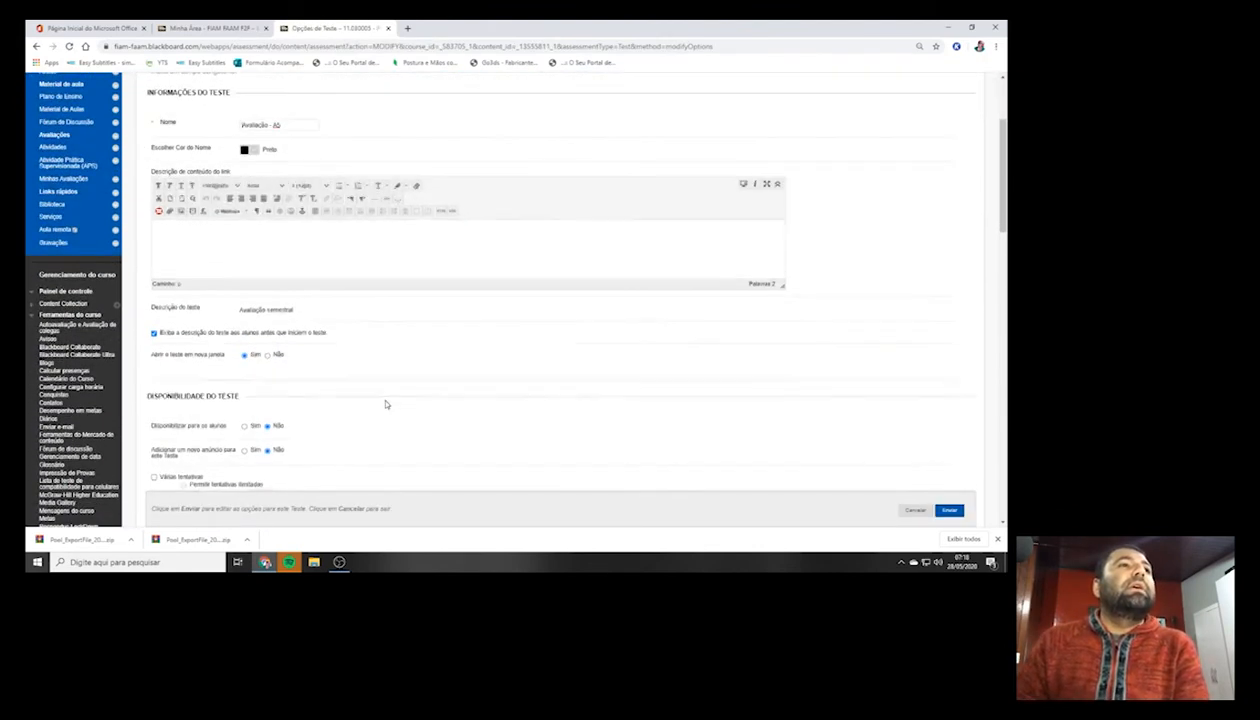
scroll(350, 405, down, 1)
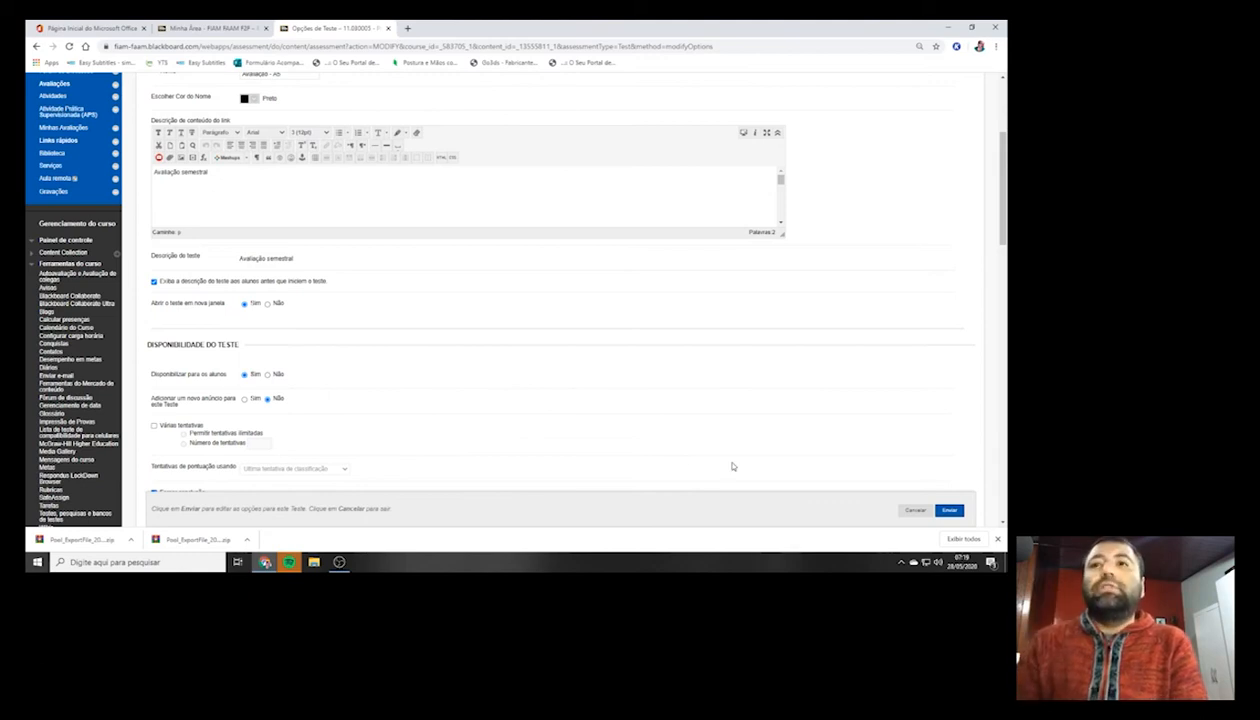
click(910, 510)
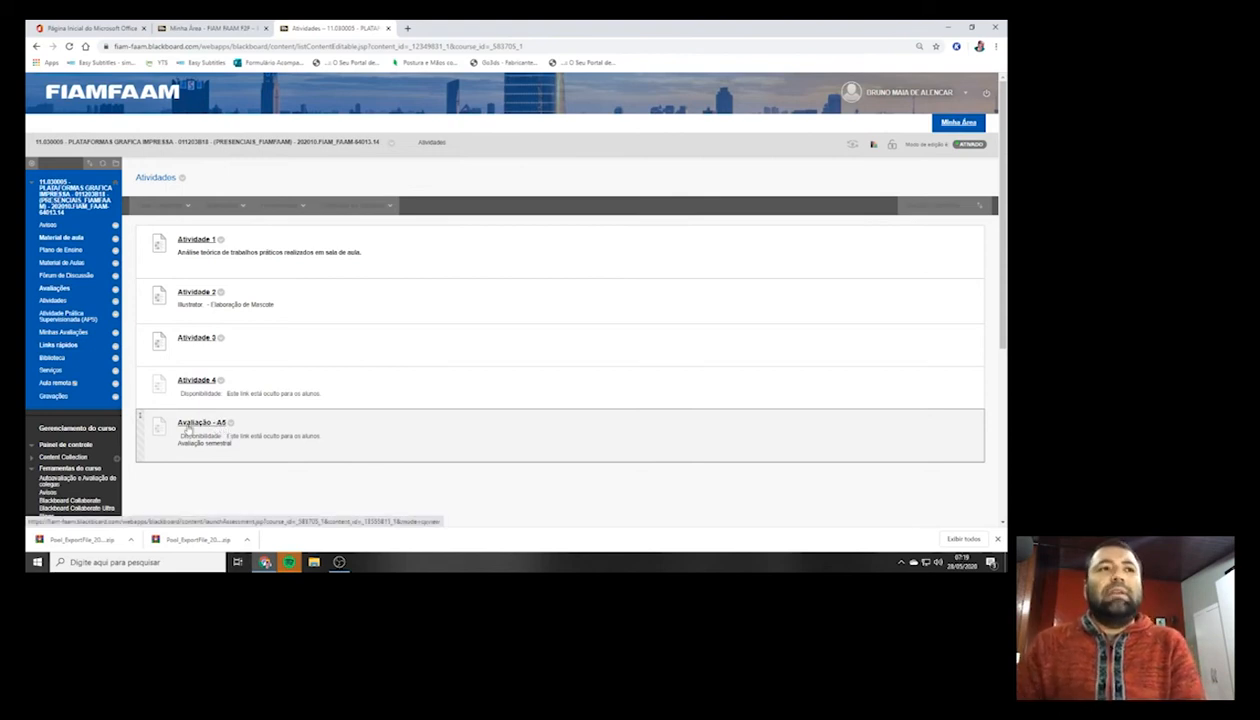
Preview the start page of Avaliação - A5 with its instructions, and close it.
click(188, 426)
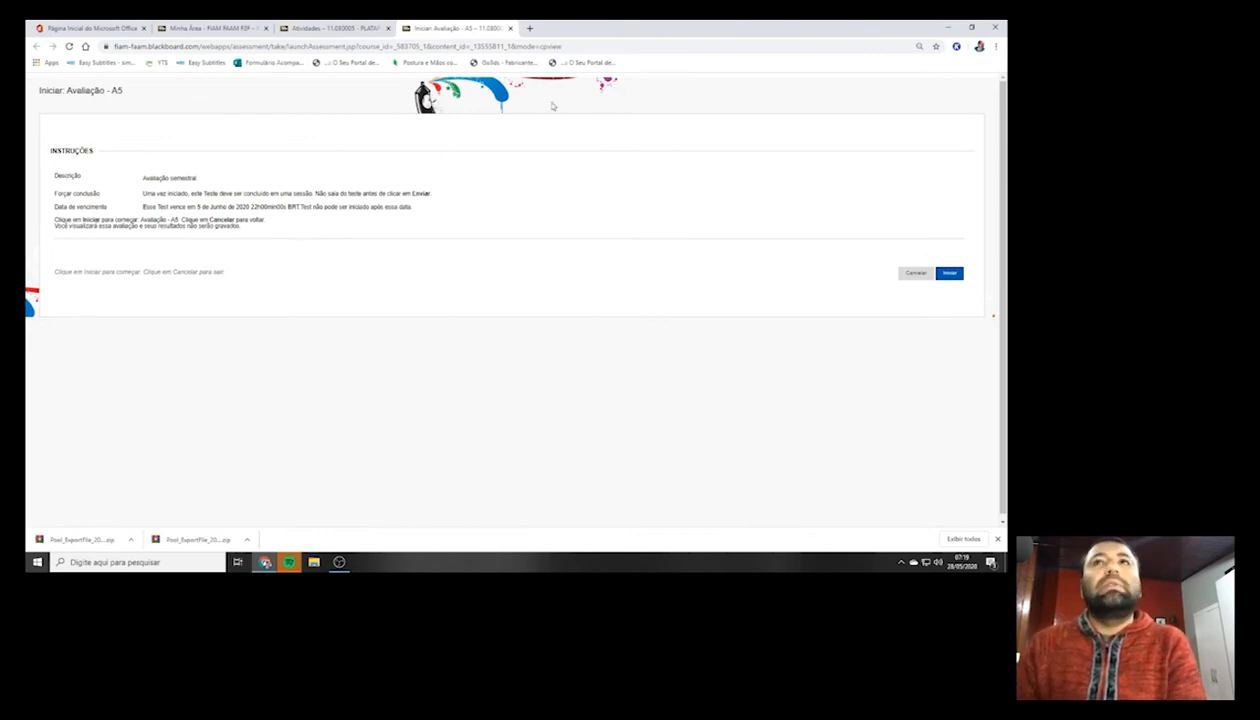
click(510, 28)
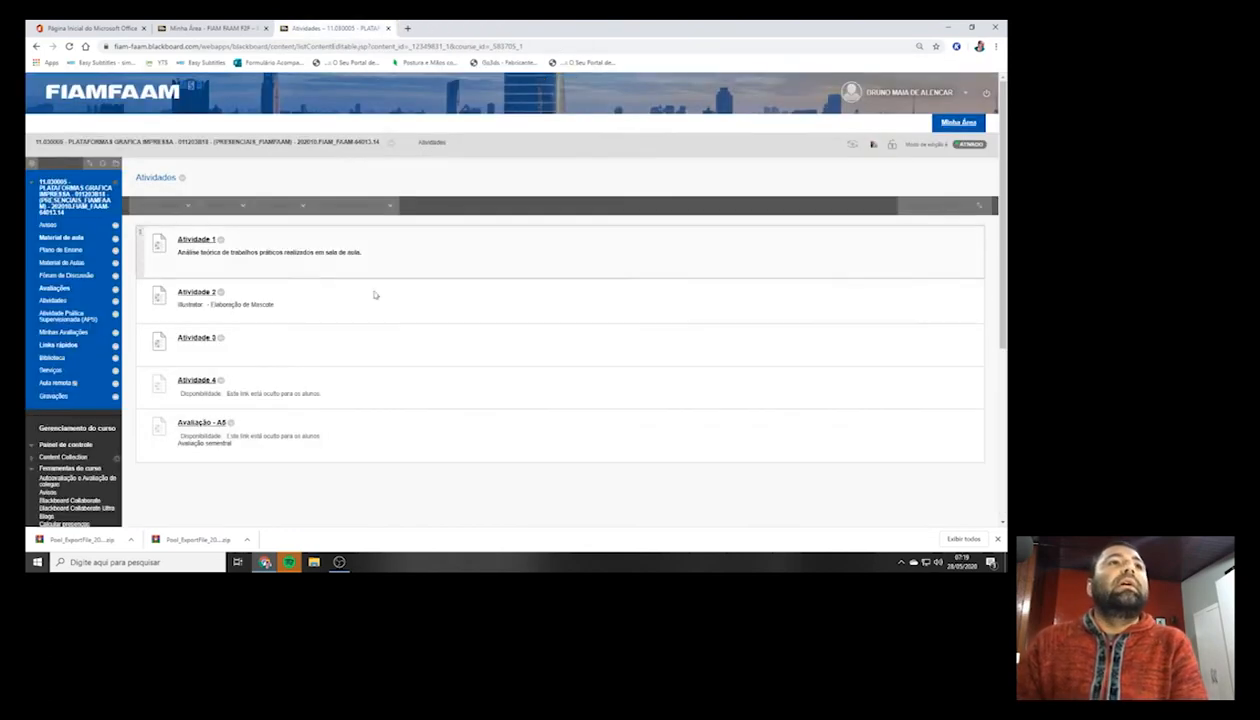
Open Avaliação - A5 for editing its questions and view the question types that can be created.
click(232, 423)
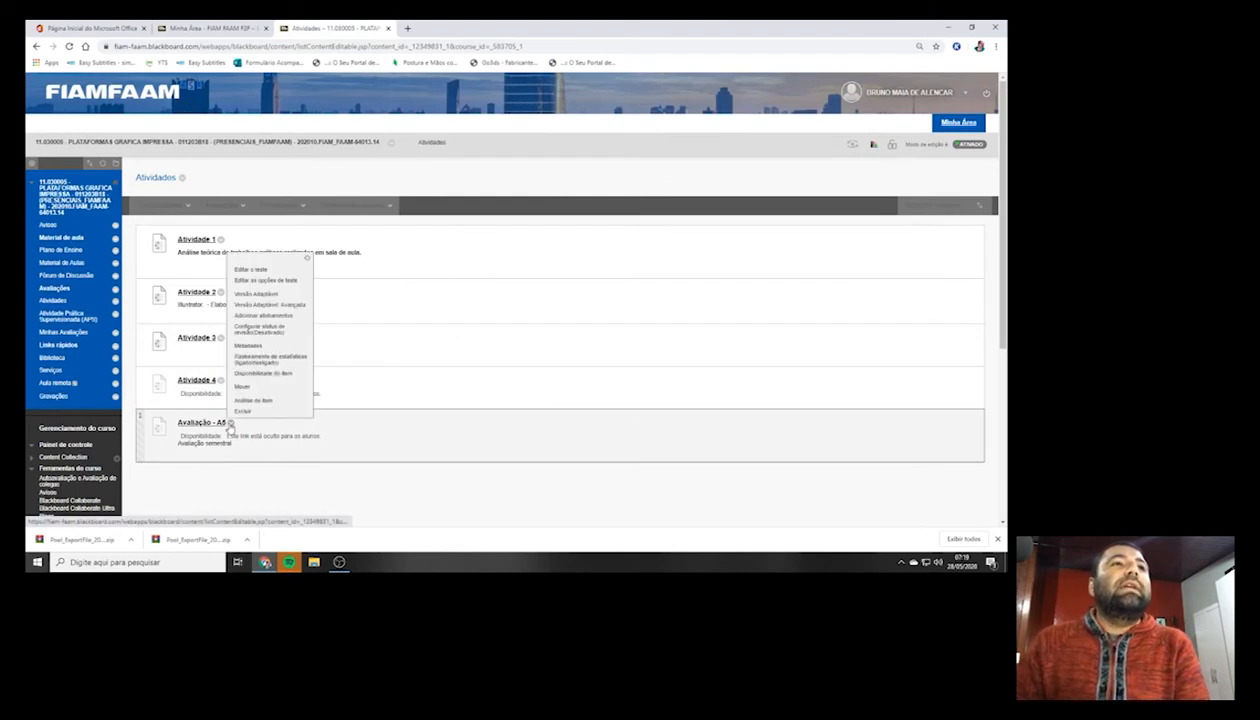
click(279, 275)
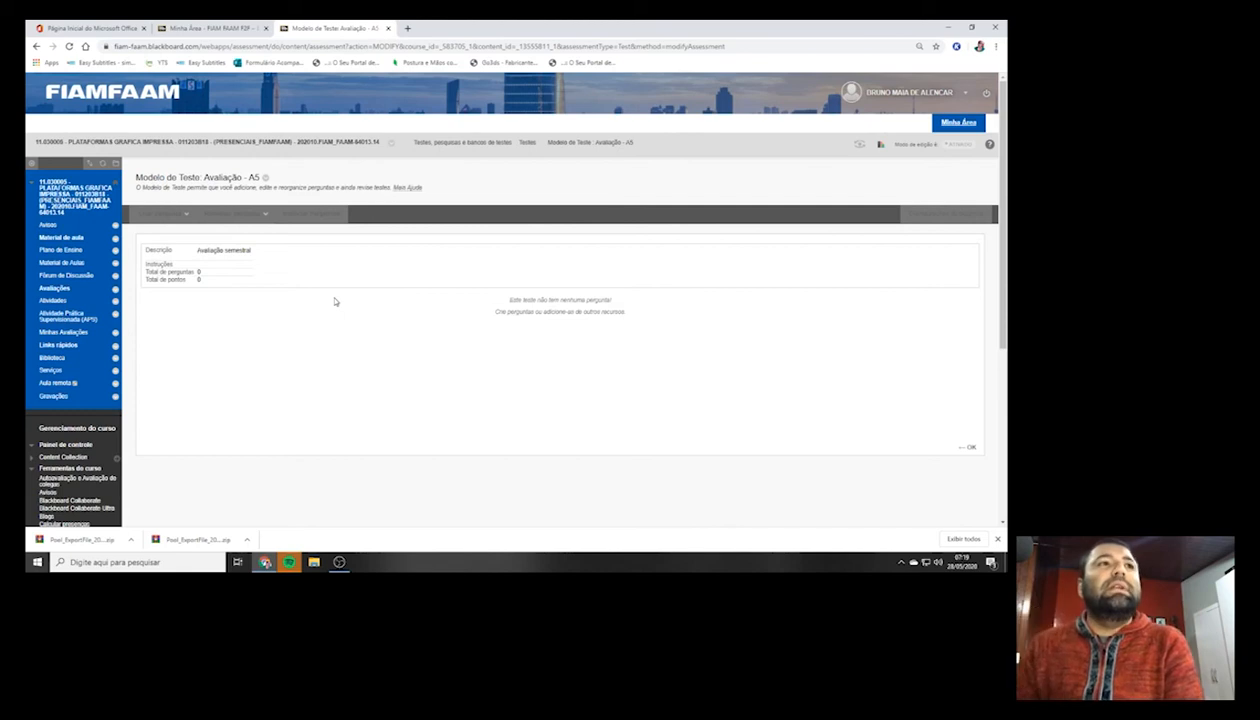
drag(200, 280, 147, 255)
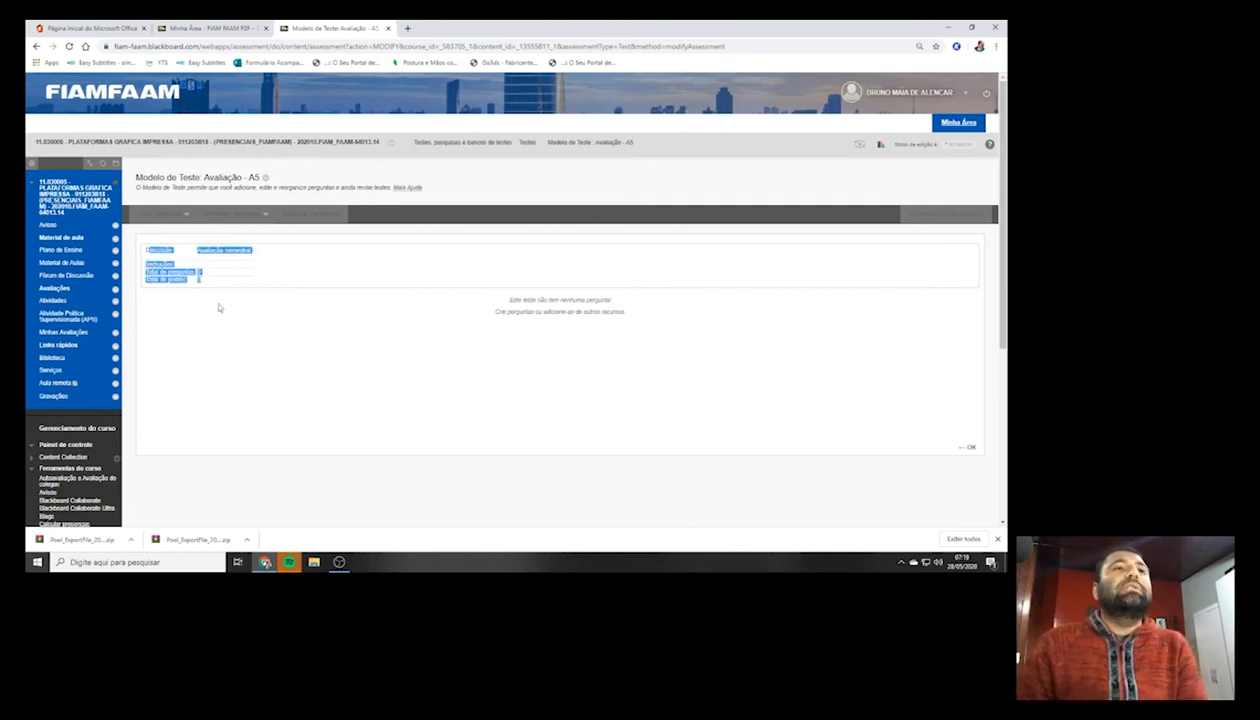
click(239, 330)
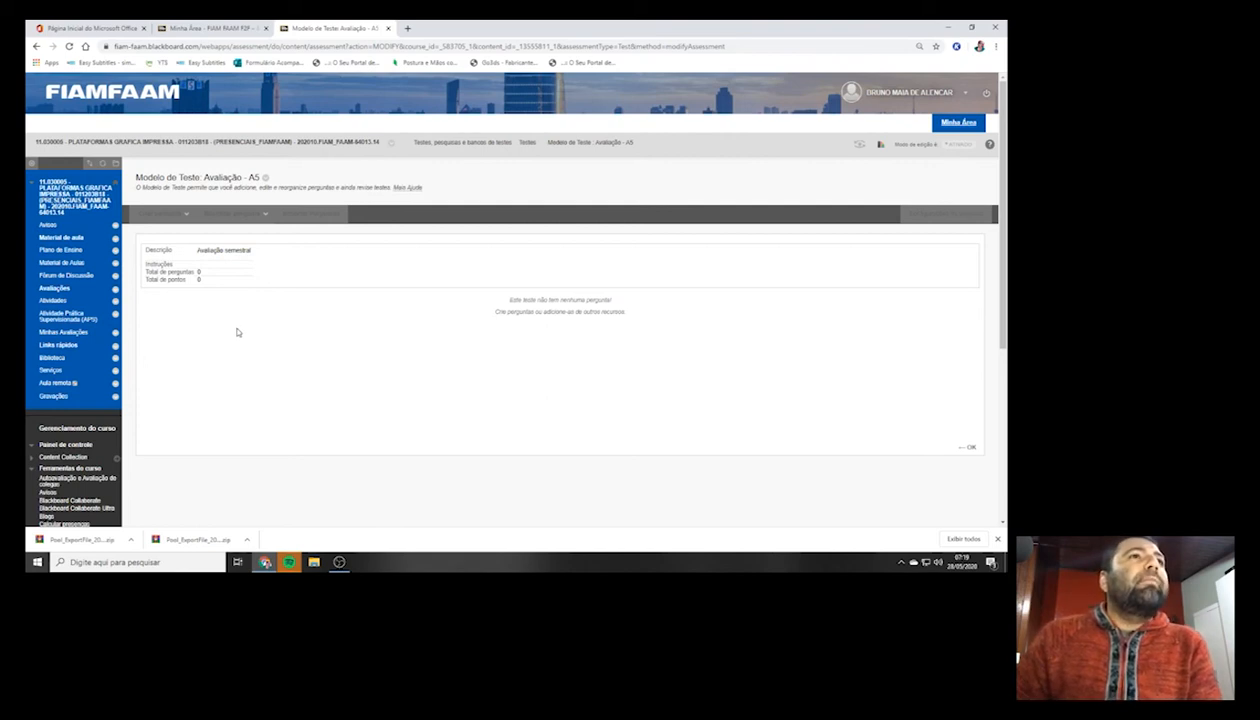
click(165, 213)
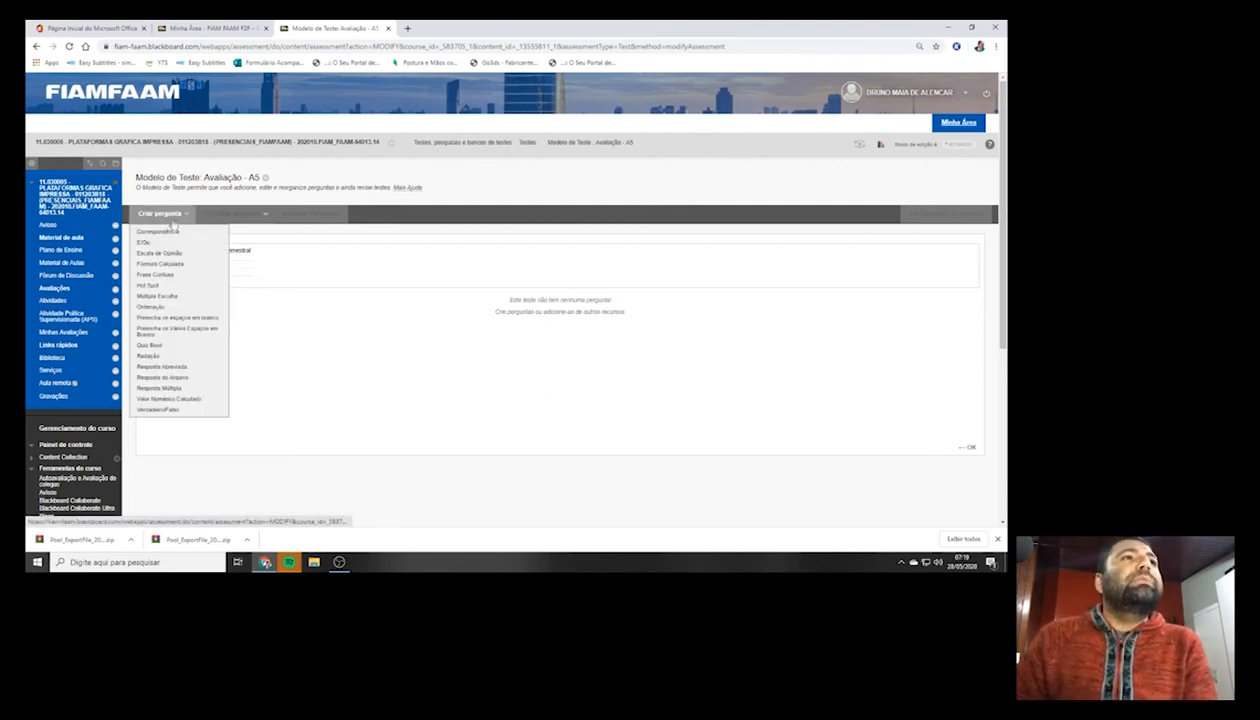
click(184, 366)
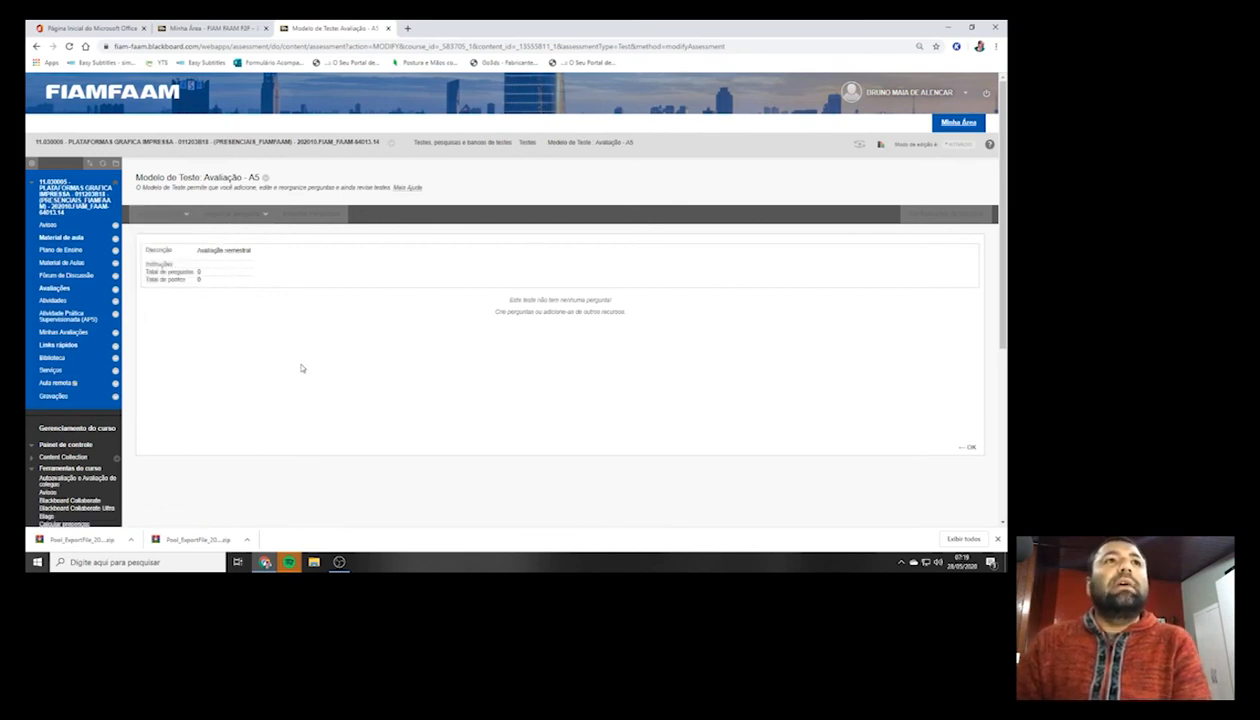
Start a random block for the test from question bank N2, with Múltipla Escolha as the question type.
click(248, 220)
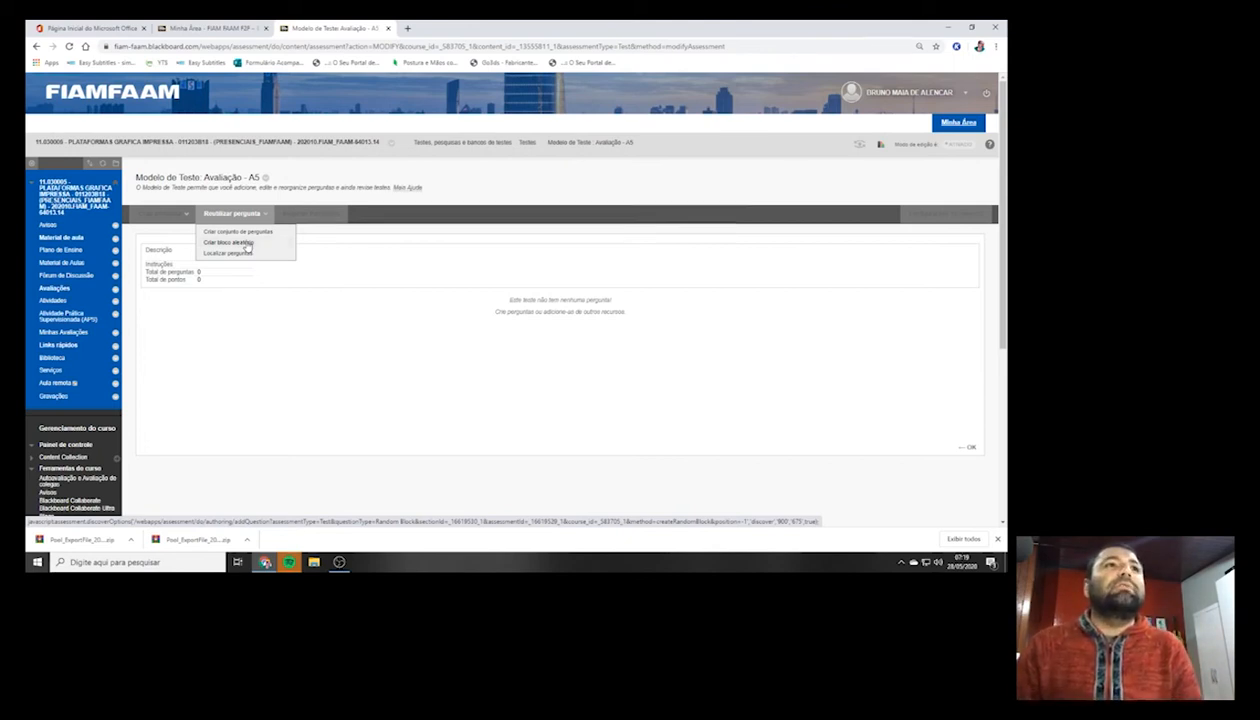
click(247, 245)
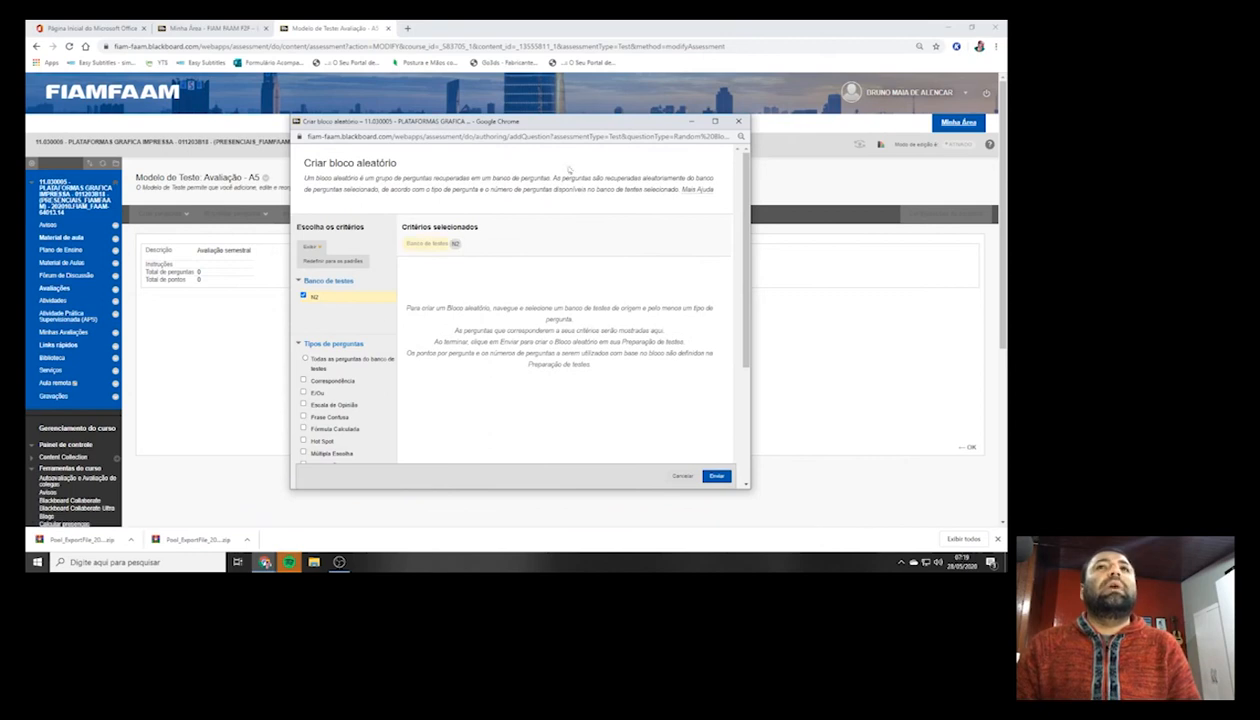
click(714, 121)
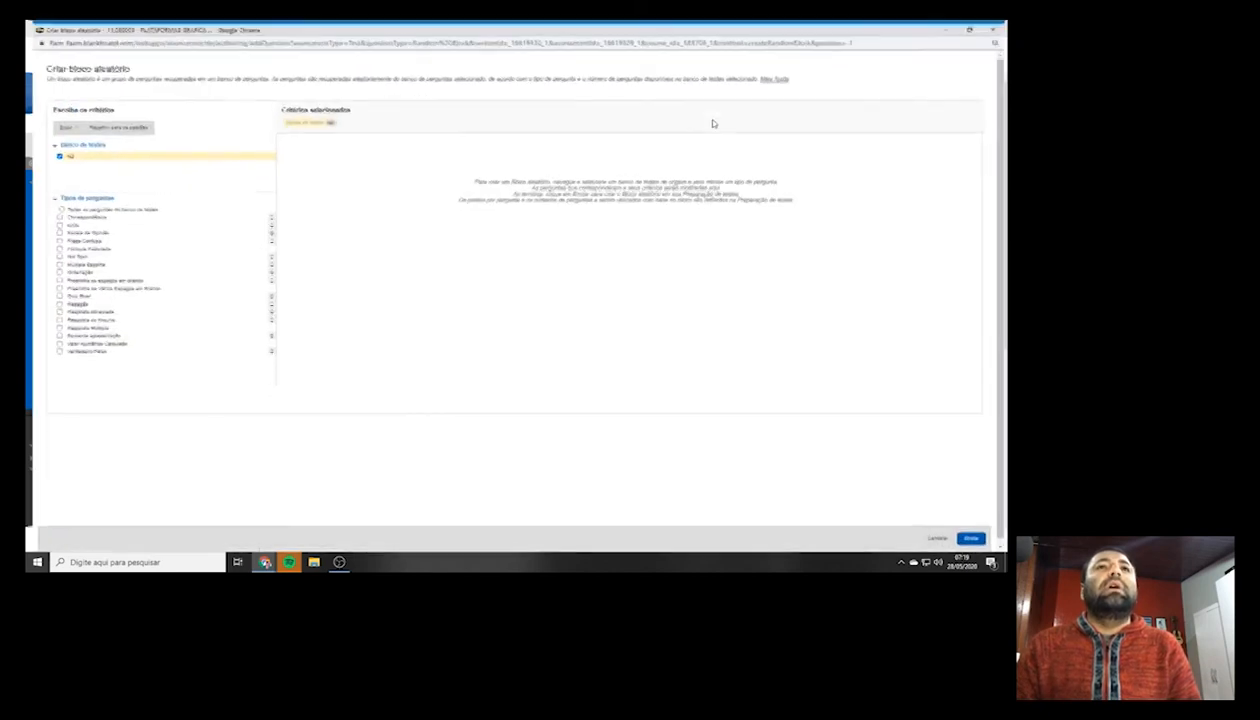
click(970, 25)
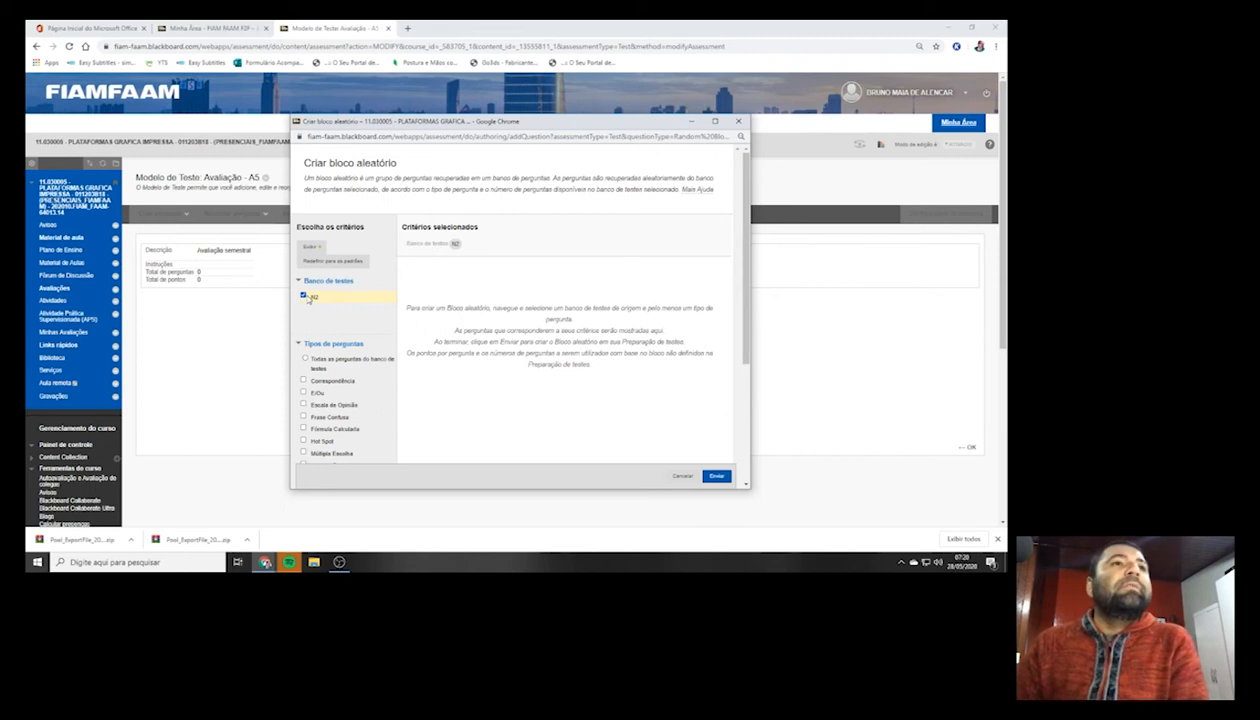
scroll(340, 320, down, 3)
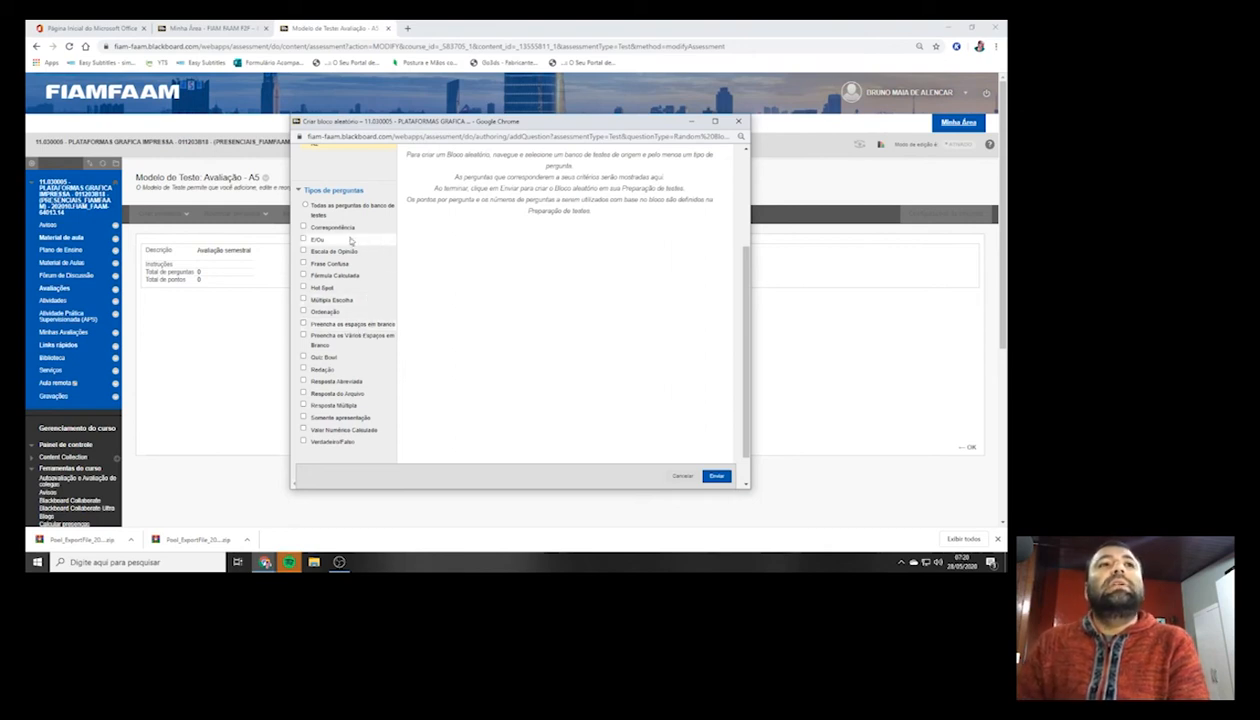
click(335, 300)
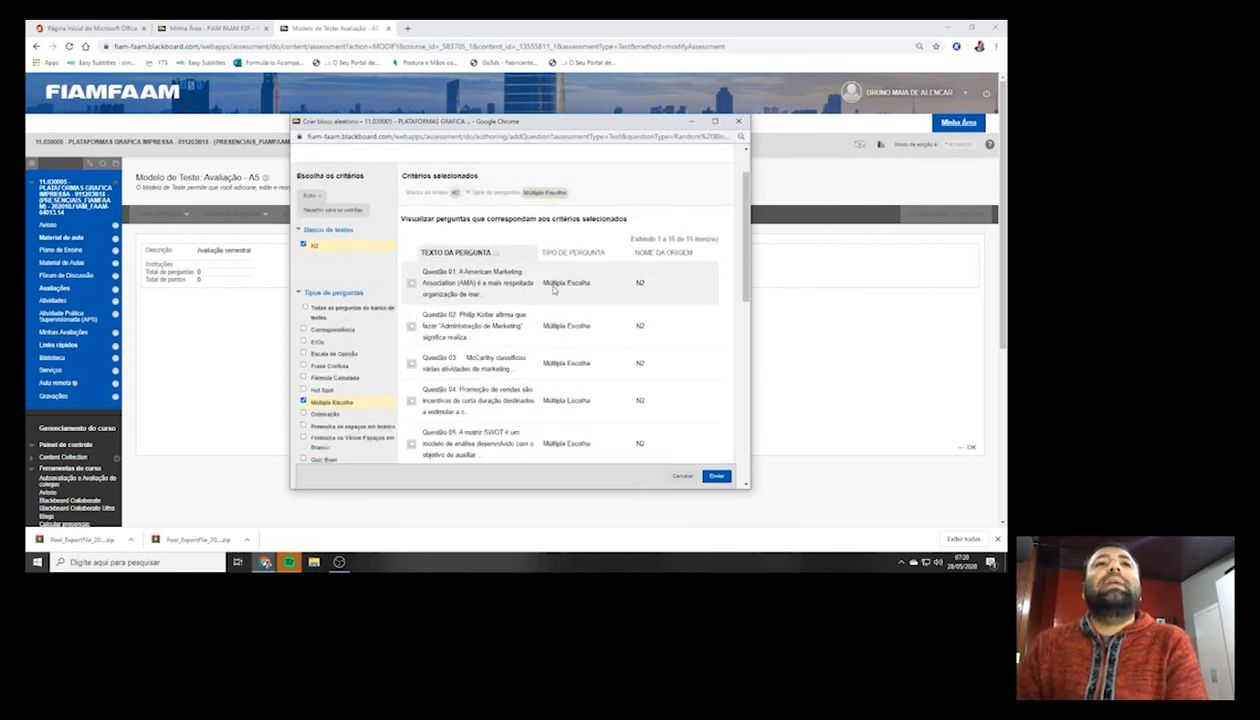
Review the questions matching the N2 and Múltipla Escolha criteria, and submit the random block.
scroll(549, 291, down, 2)
scroll(549, 291, down, 5)
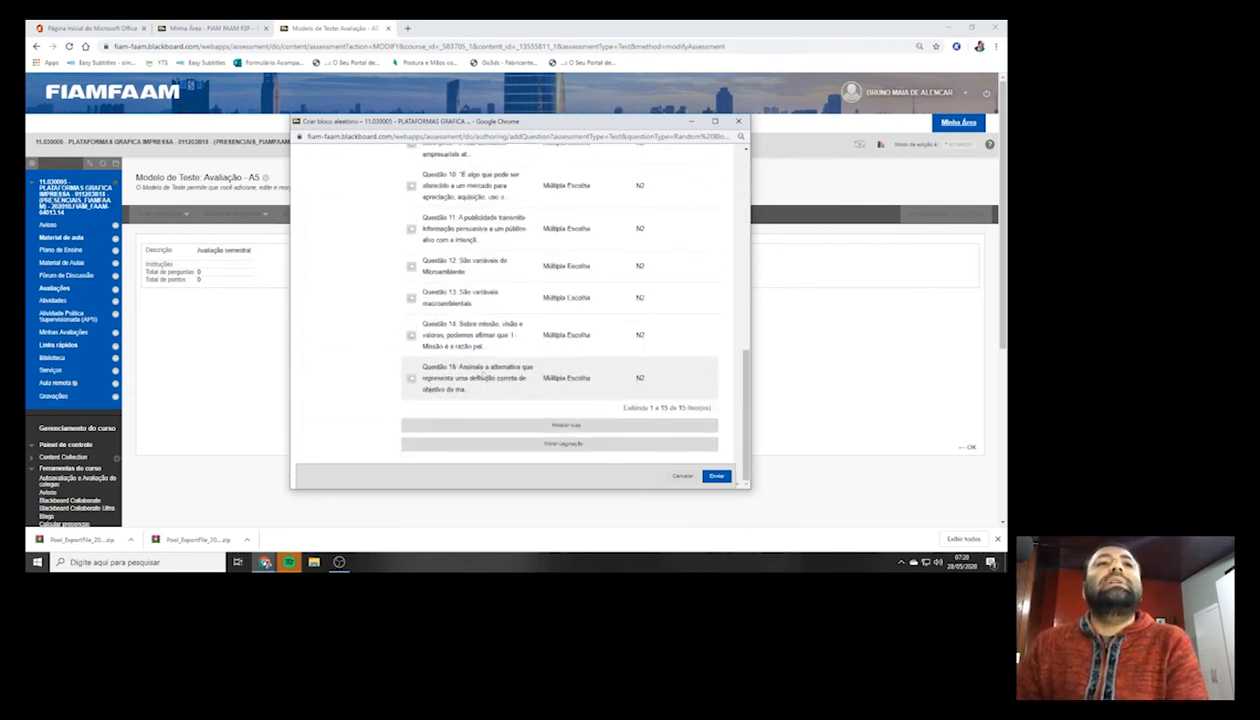
scroll(528, 365, up, 7)
scroll(528, 365, up, 3)
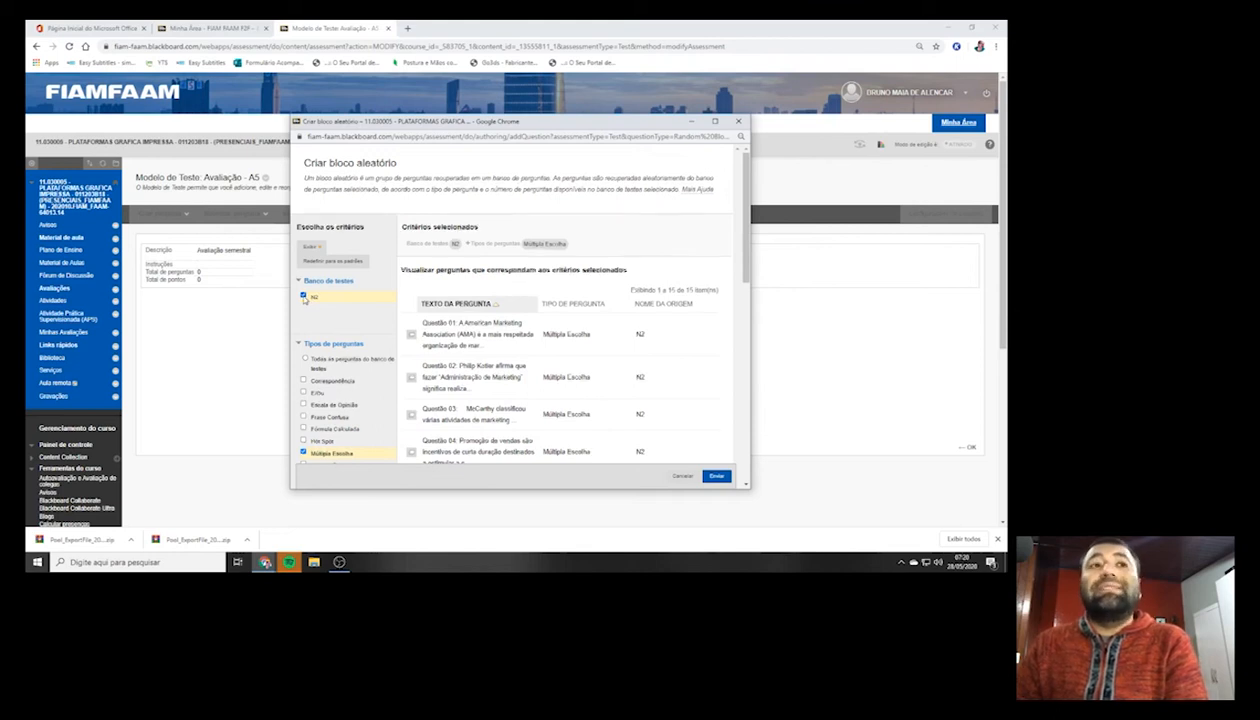
scroll(305, 300, down, 1)
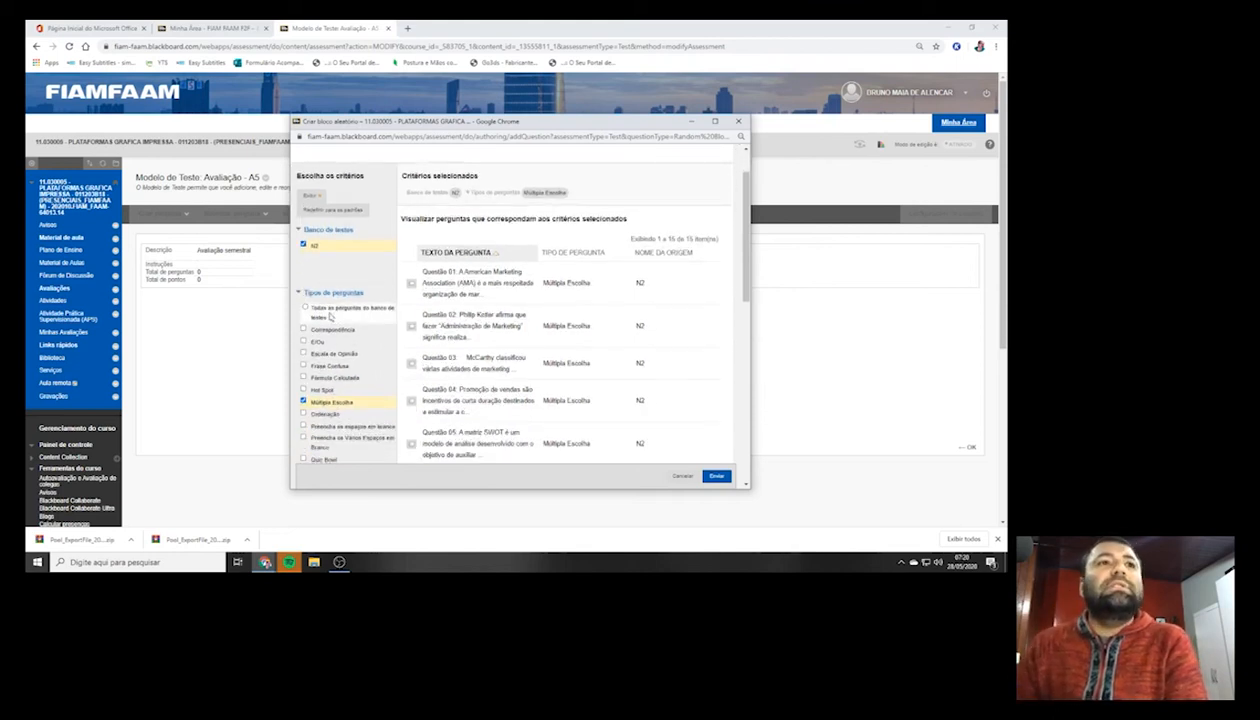
click(715, 478)
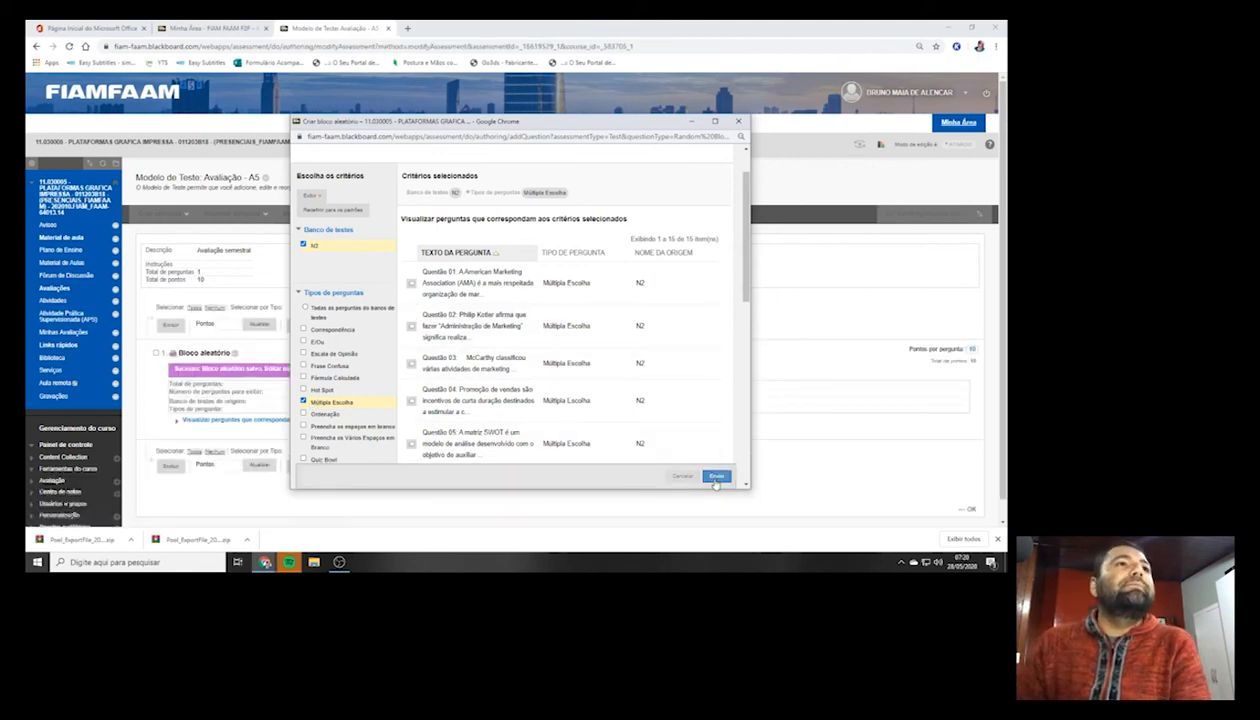
Set the random block's points per question to 1.
scroll(380, 399, down, 1)
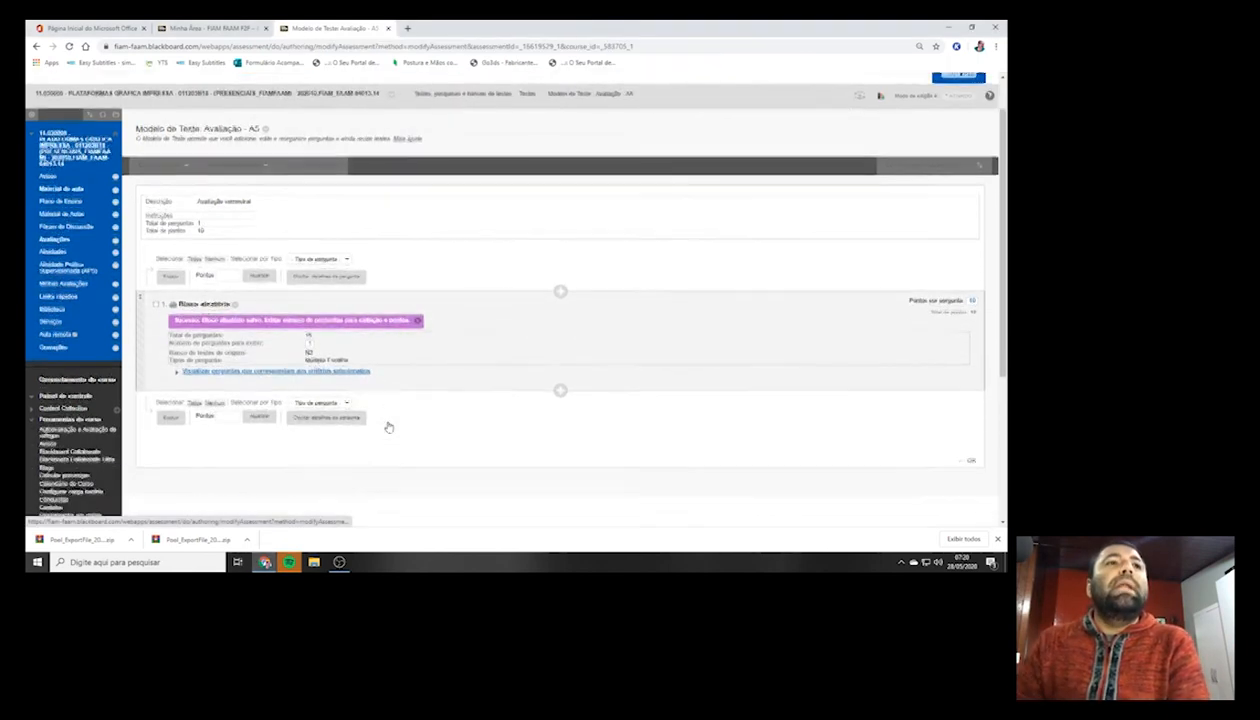
click(971, 299)
click(873, 299)
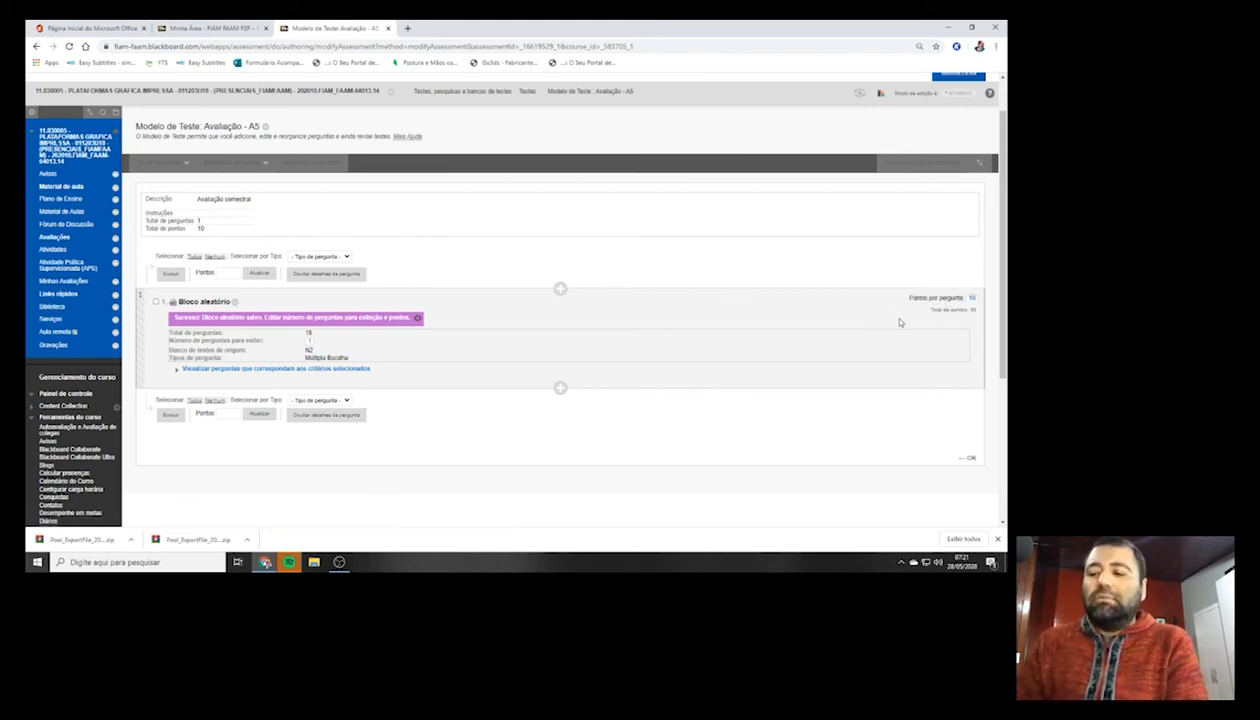
click(971, 298)
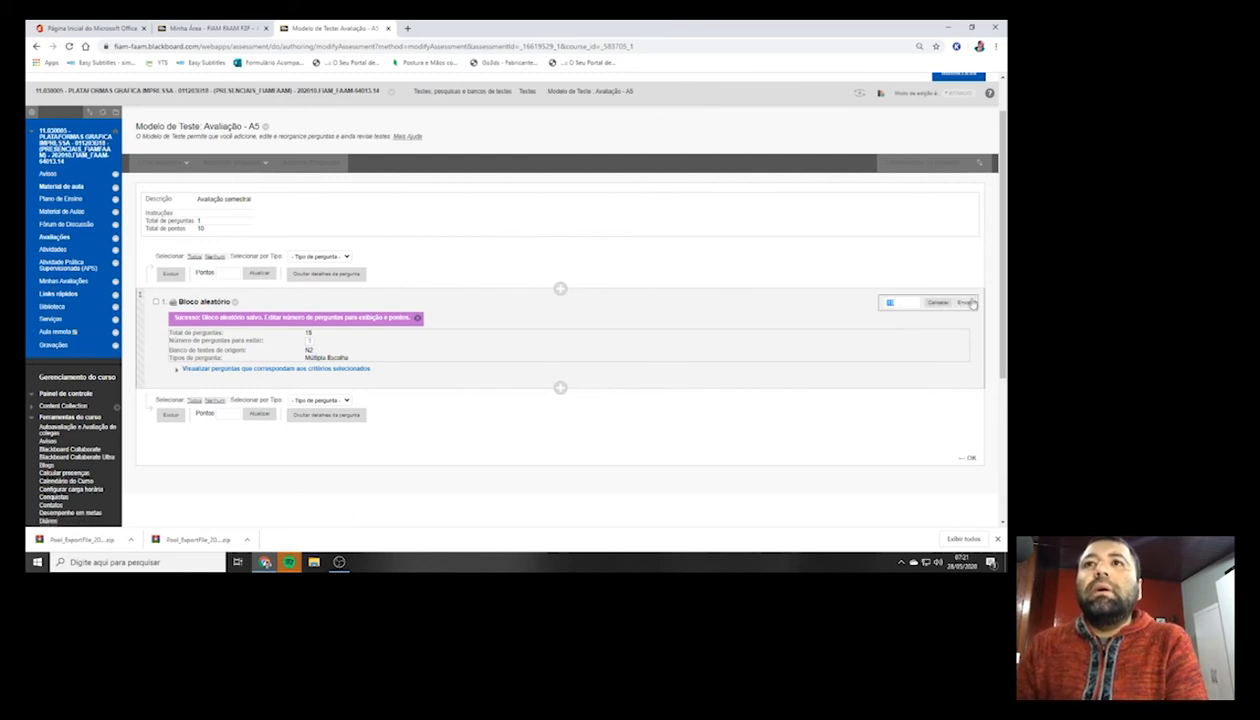
text(1)
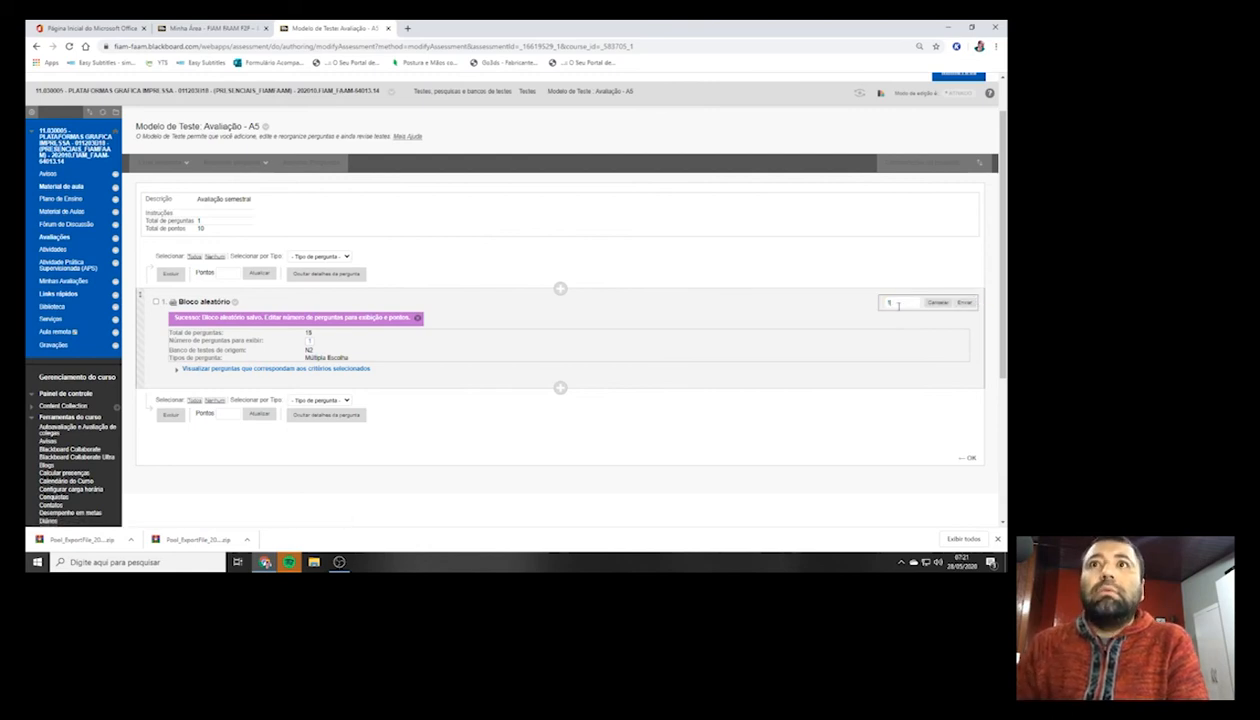
click(966, 305)
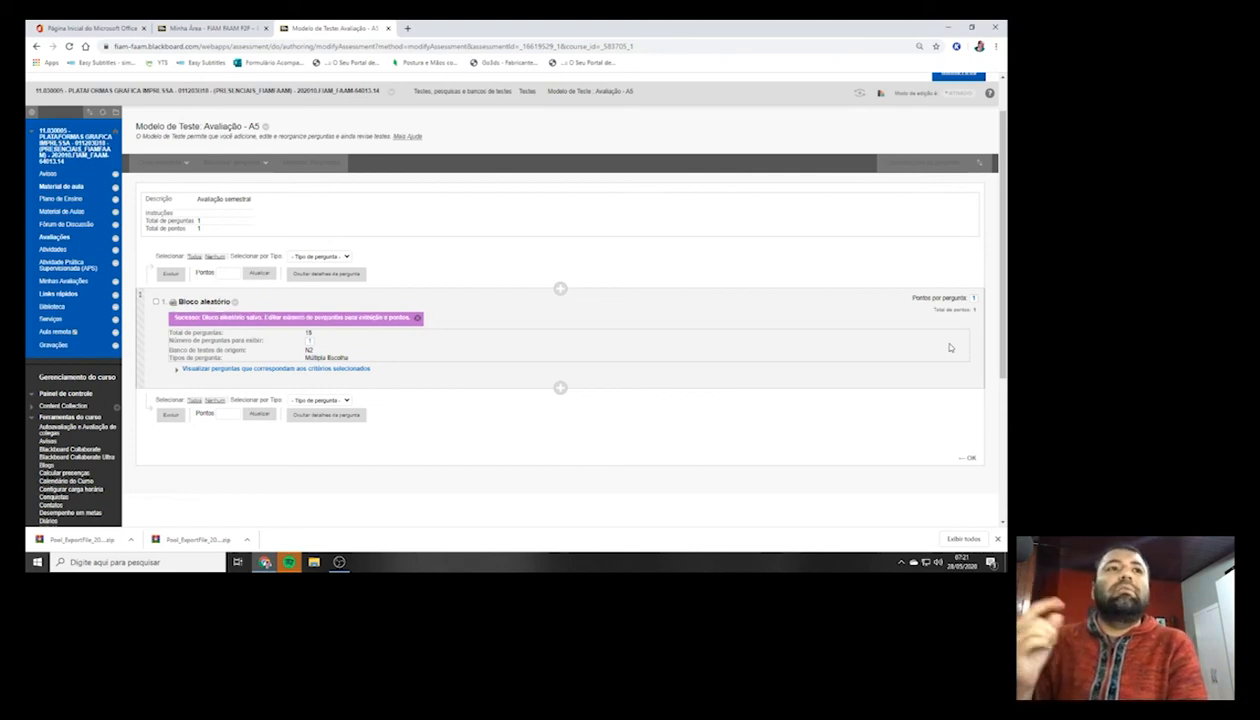
Set the number of questions to display from the random block to 10.
click(308, 343)
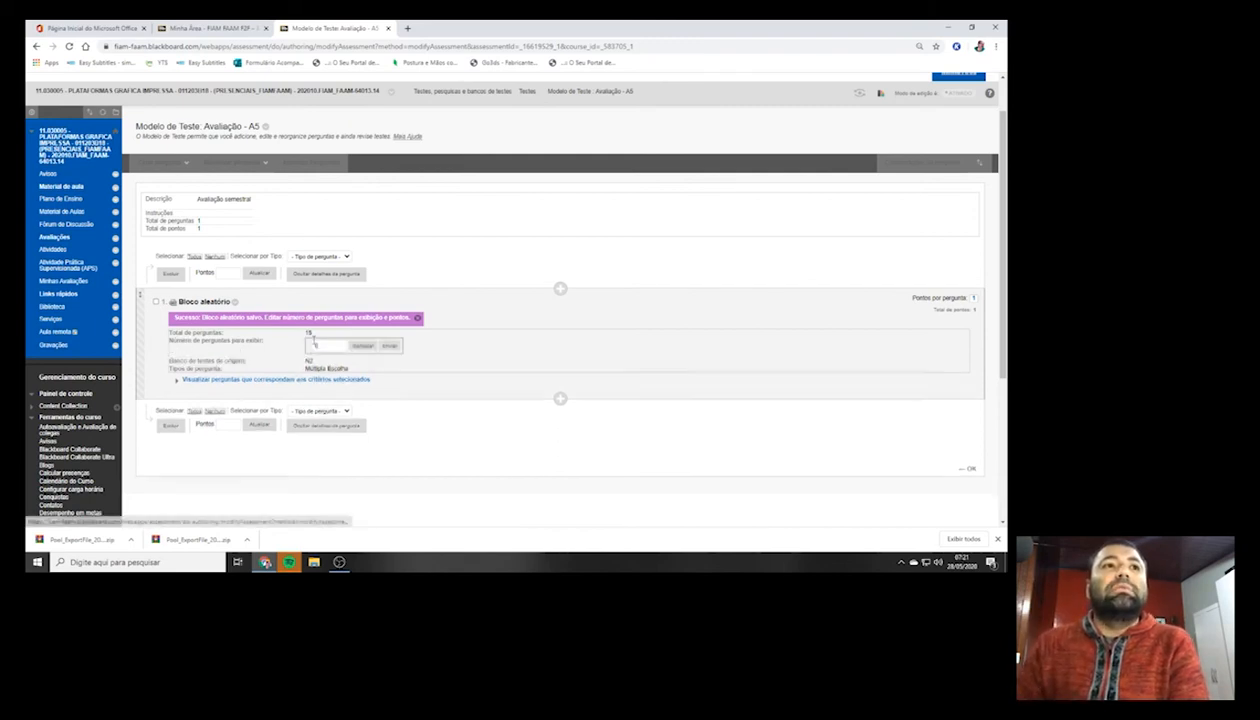
text(0)
click(390, 345)
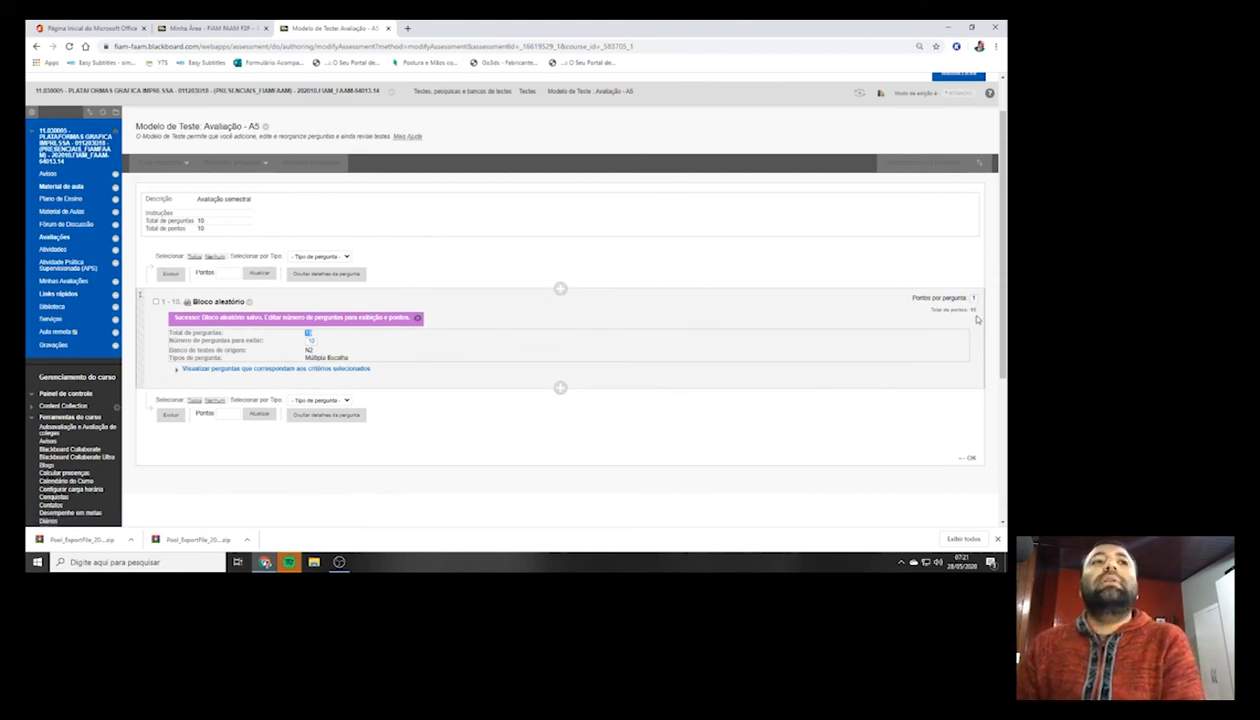
click(504, 450)
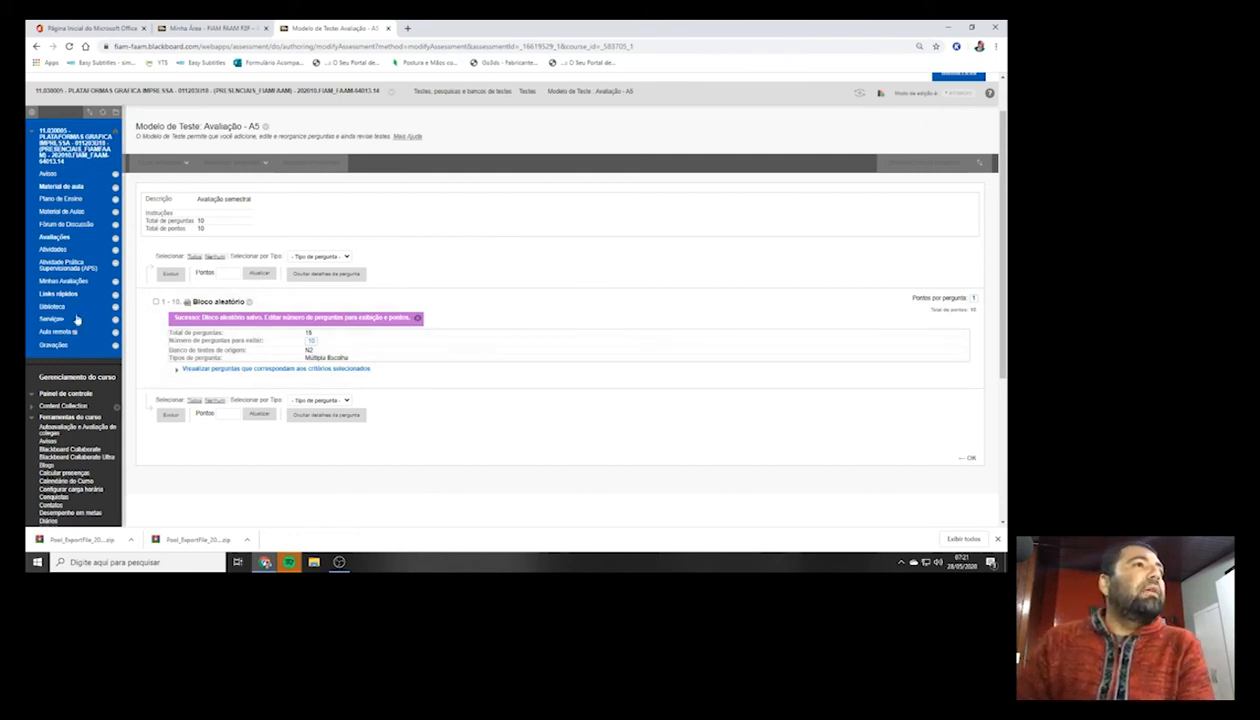
Return to Atividades, start a preview of Avaliação - A5 and look through its questions to the end.
click(66, 252)
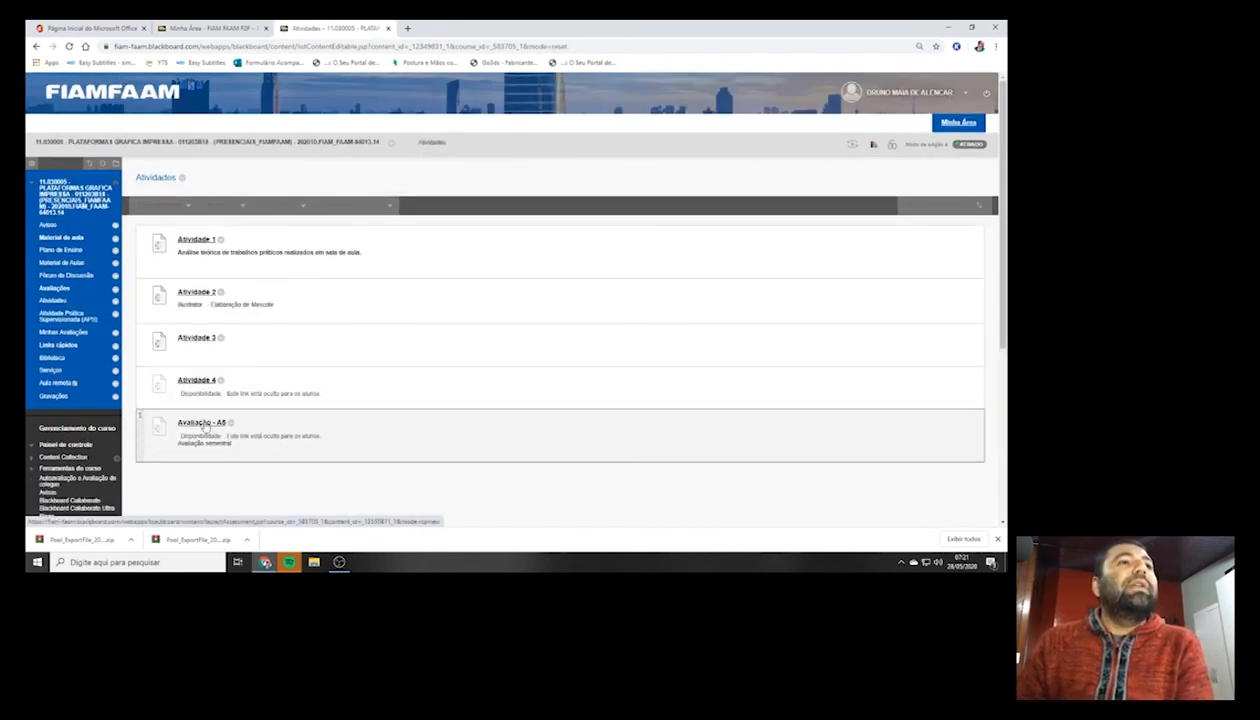
click(204, 423)
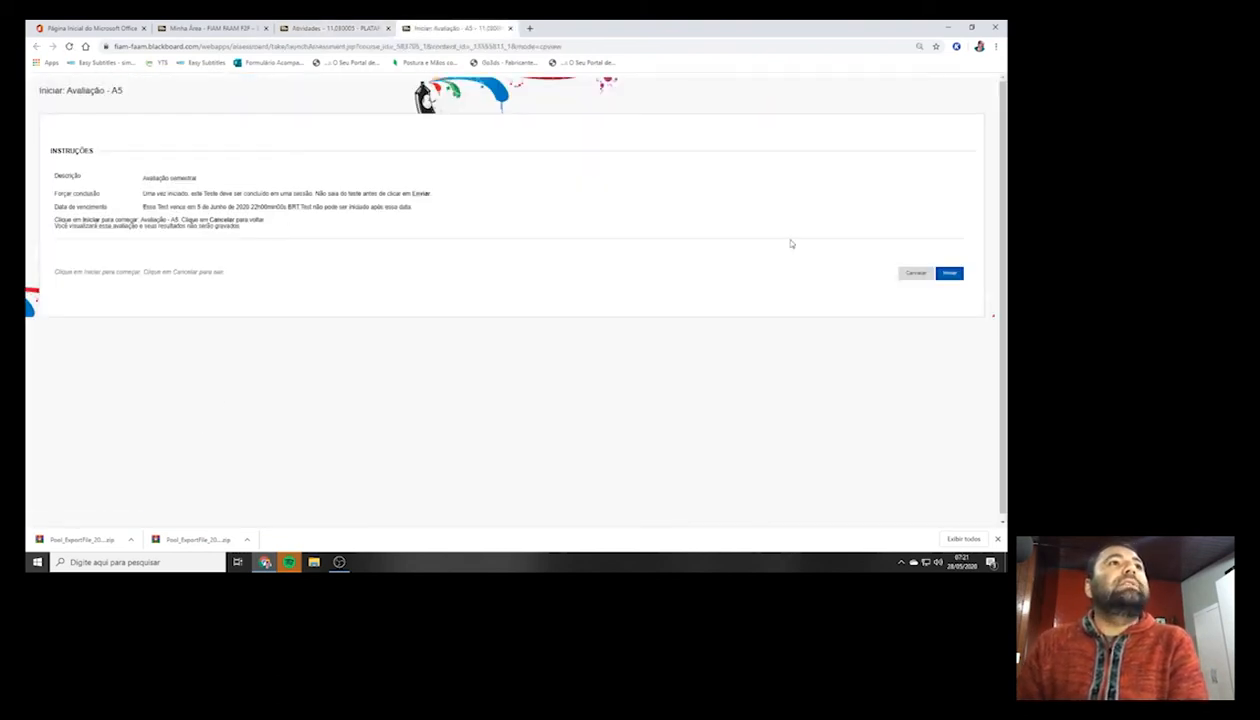
drag(207, 181, 162, 178)
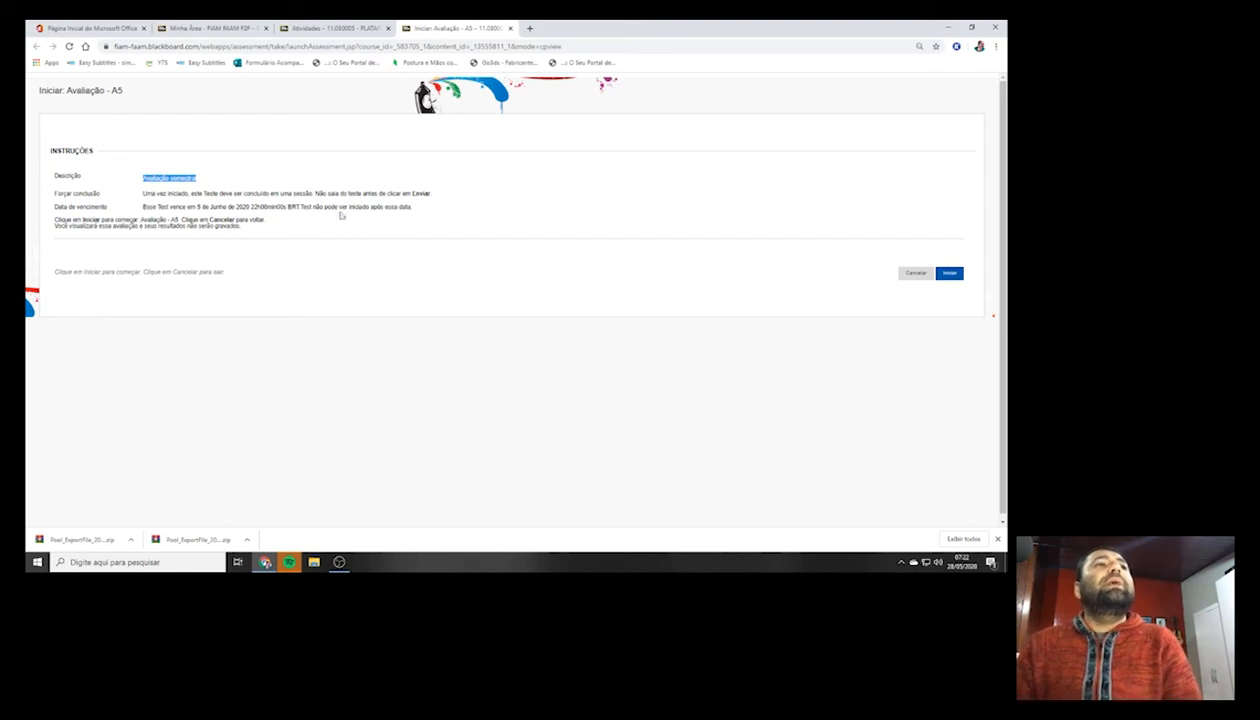
click(950, 273)
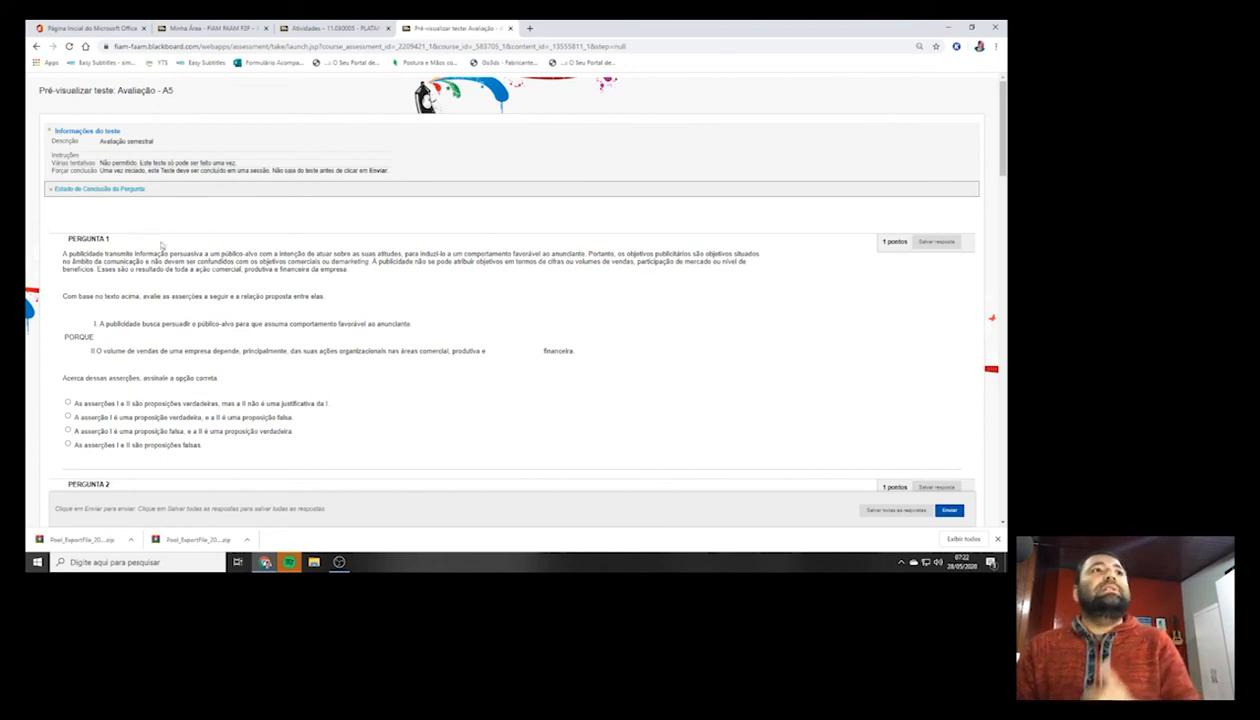
scroll(903, 228, down, 15)
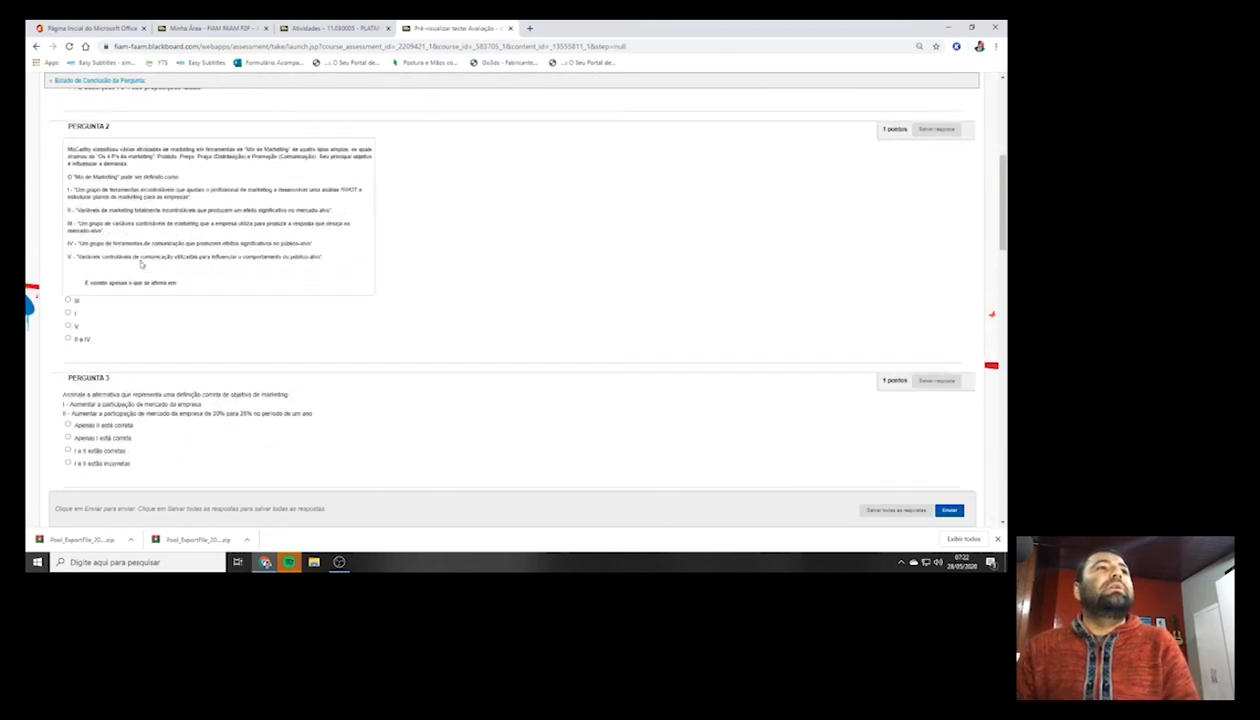
drag(1003, 347, 1005, 467)
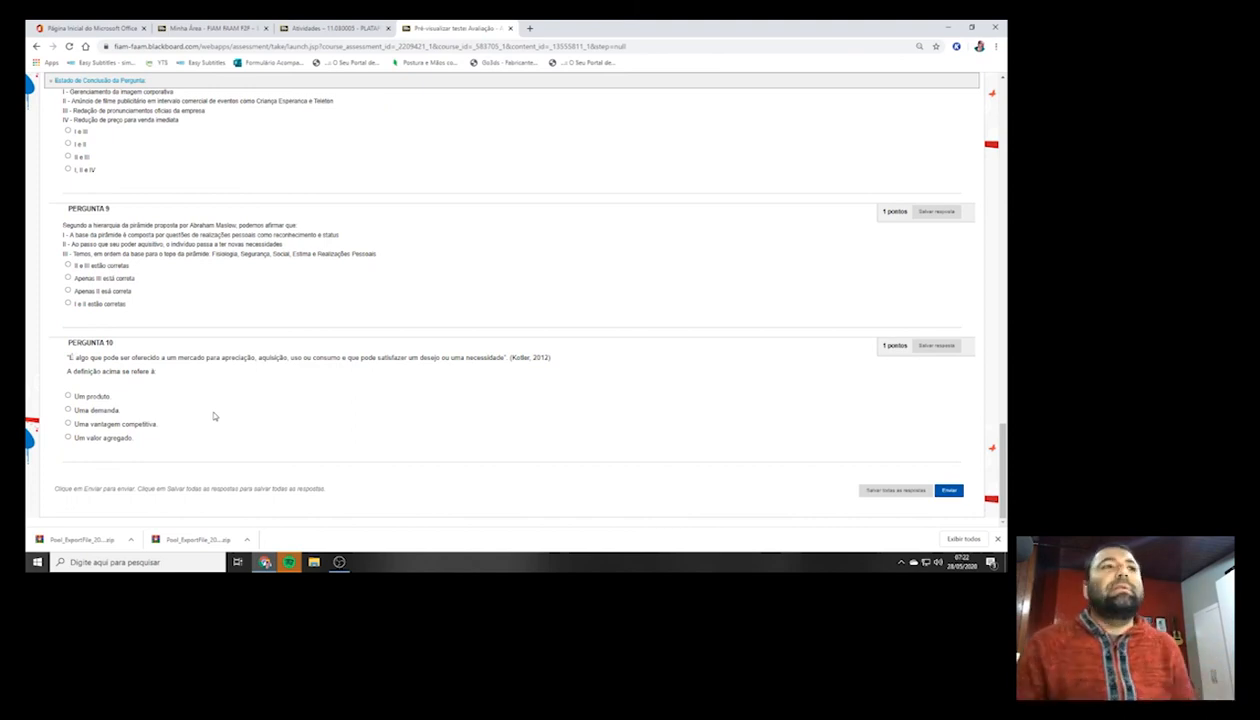
Select answers for questions 4, 5 and 7 in the Avaliação - A5 preview and save all the answers.
scroll(205, 411, up, 10)
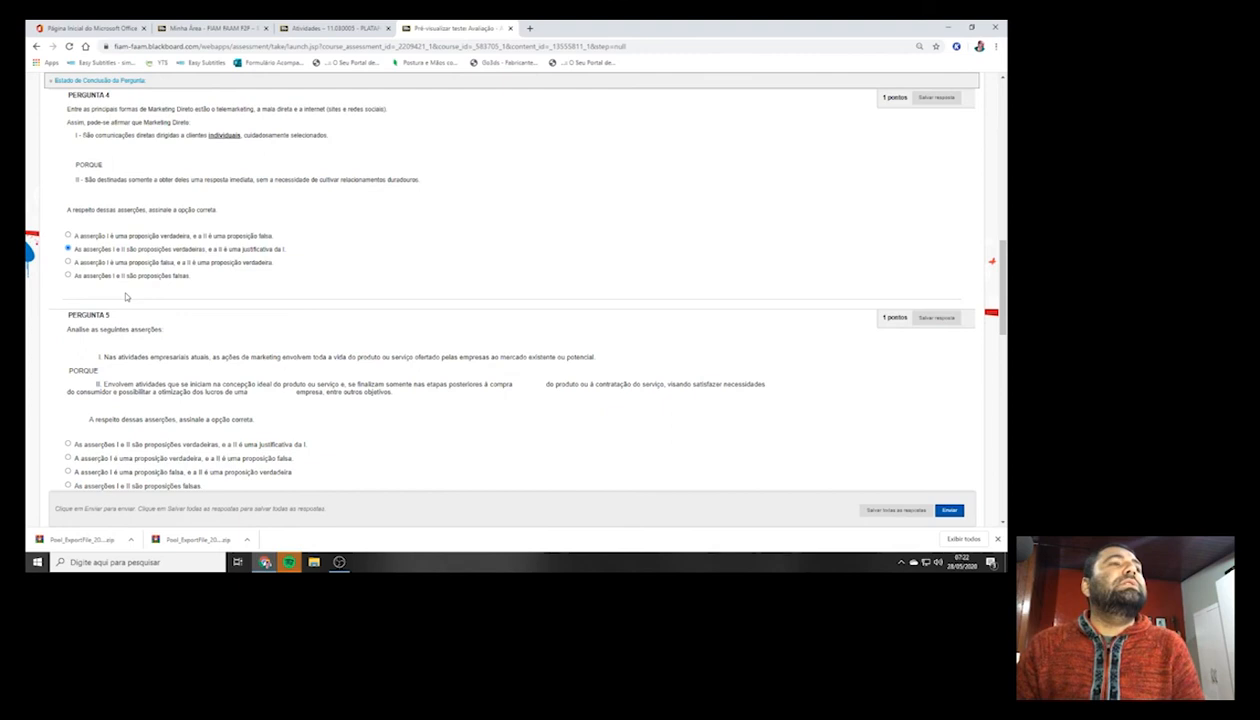
scroll(58, 305, down, 5)
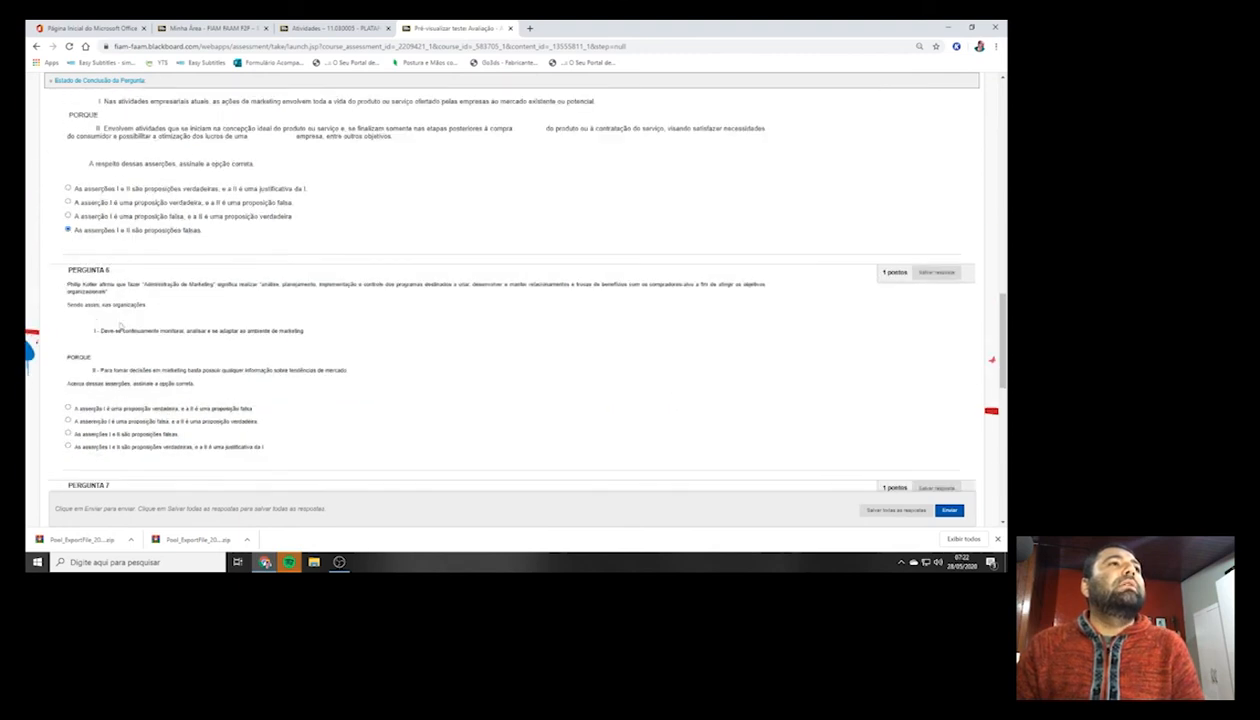
scroll(68, 323, down, 3)
scroll(150, 371, down, 5)
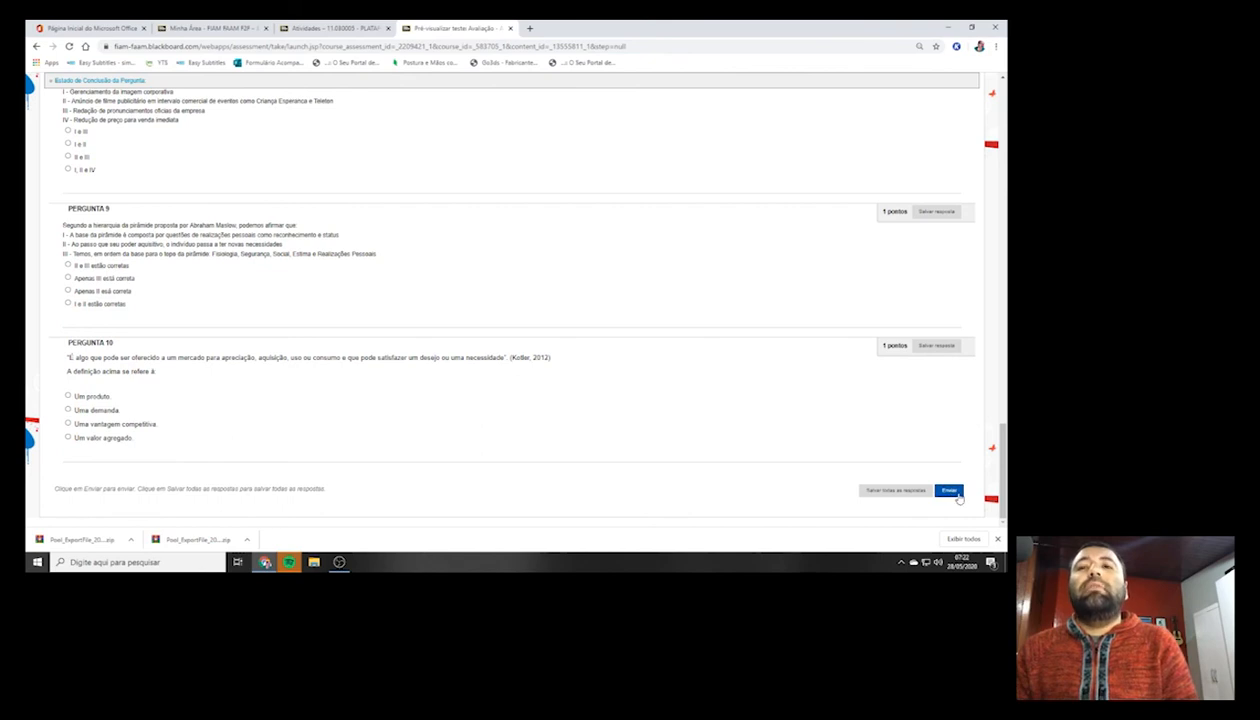
click(893, 492)
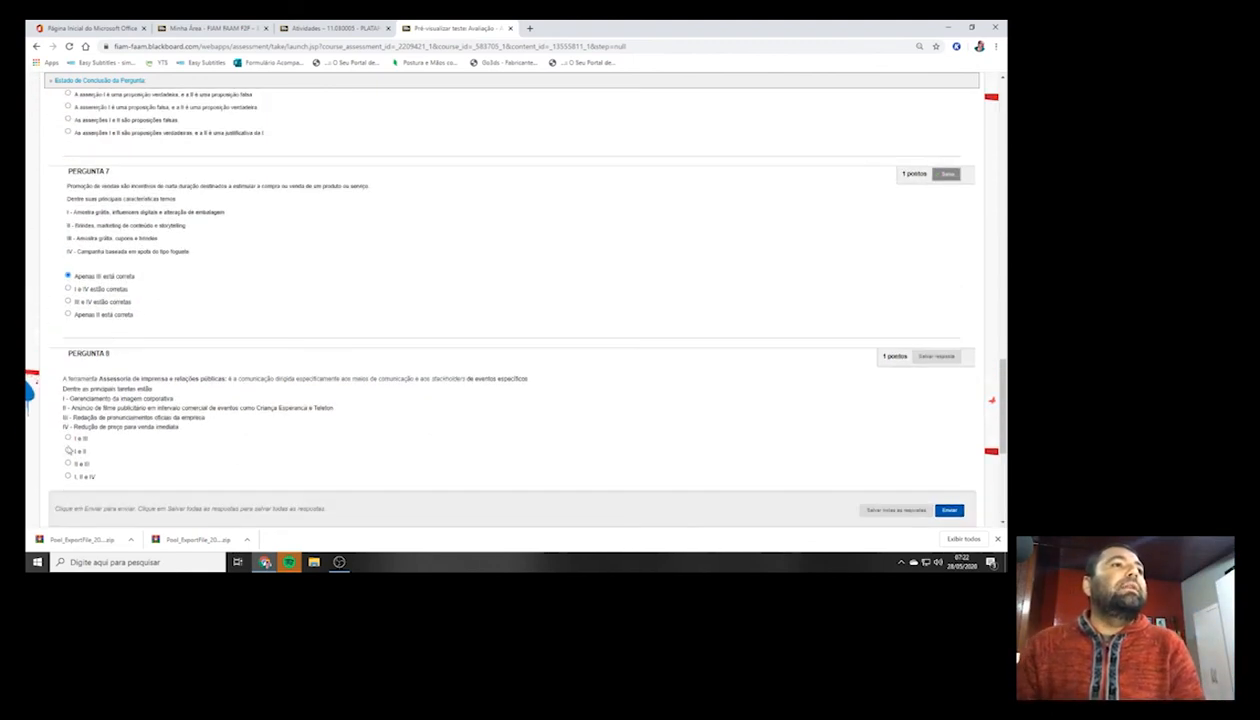
Answer question 8 with "I e II", question 9 with "Apenas III está correta" and question 10 with "Um produto".
click(69, 452)
scroll(80, 378, down, 3)
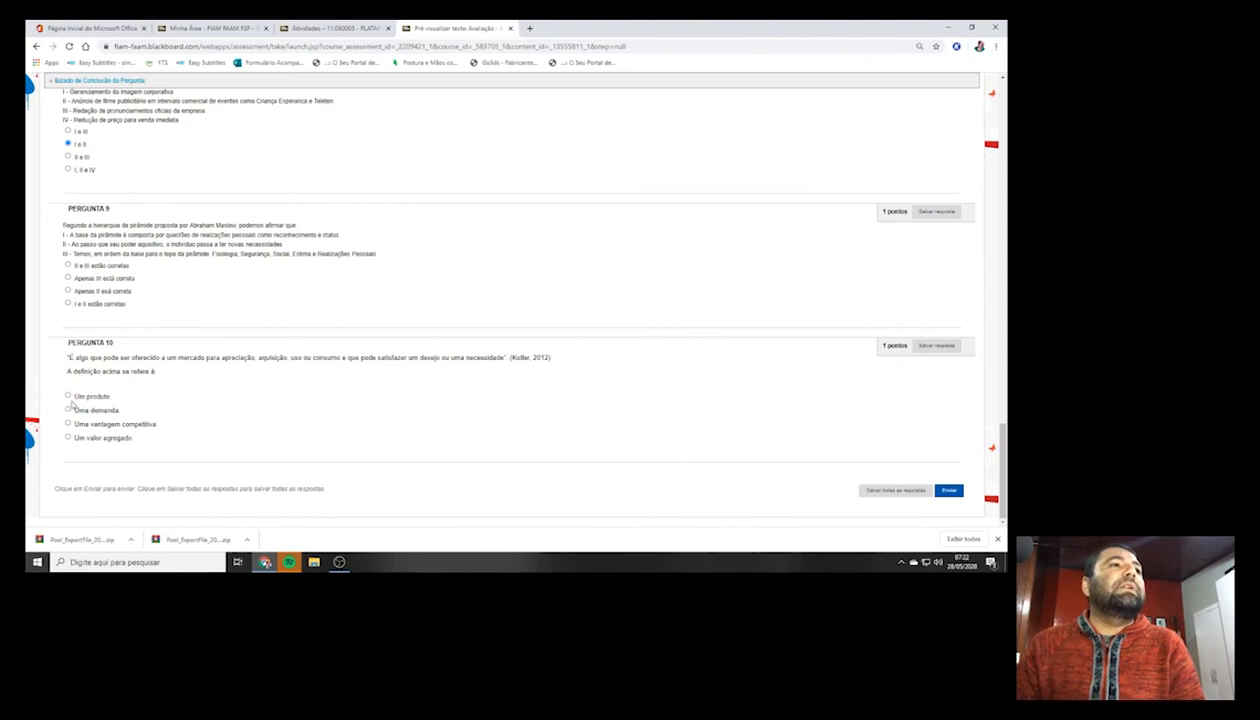
click(68, 397)
click(68, 278)
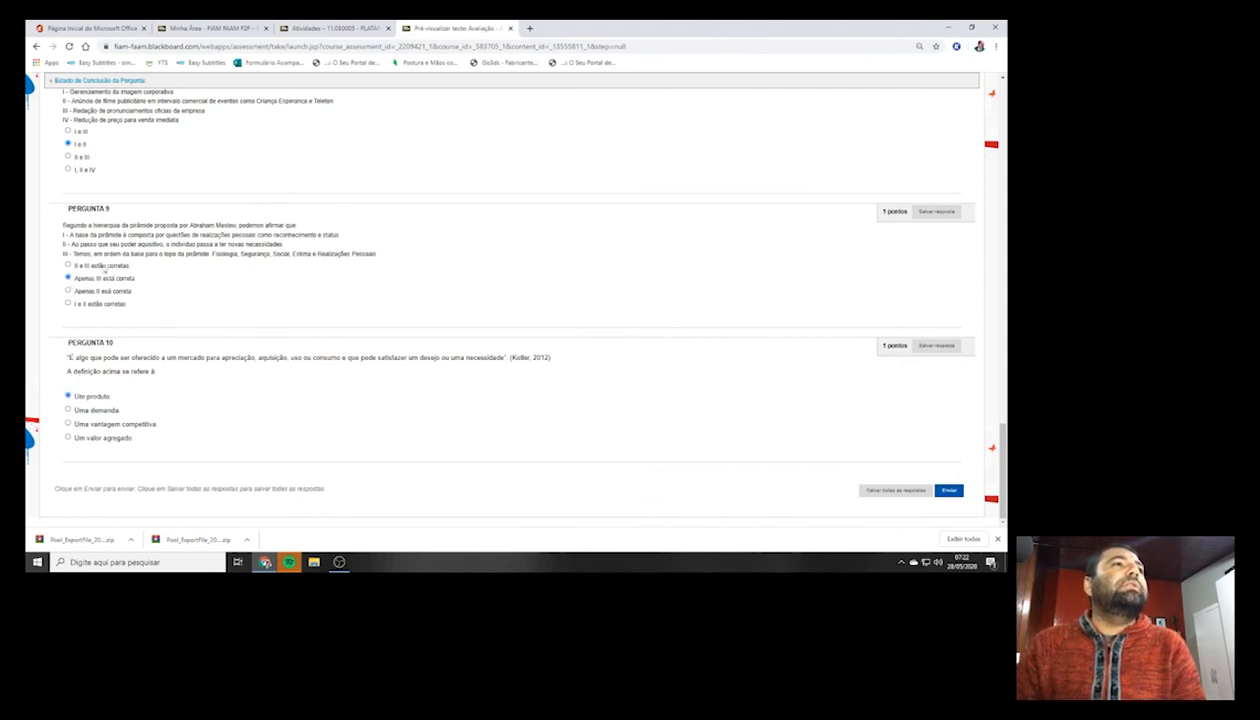
Answer question 3 with "I e II estão incorretas" and questions 6 and 1 with assertion I false and II true.
scroll(75, 265, up, 5)
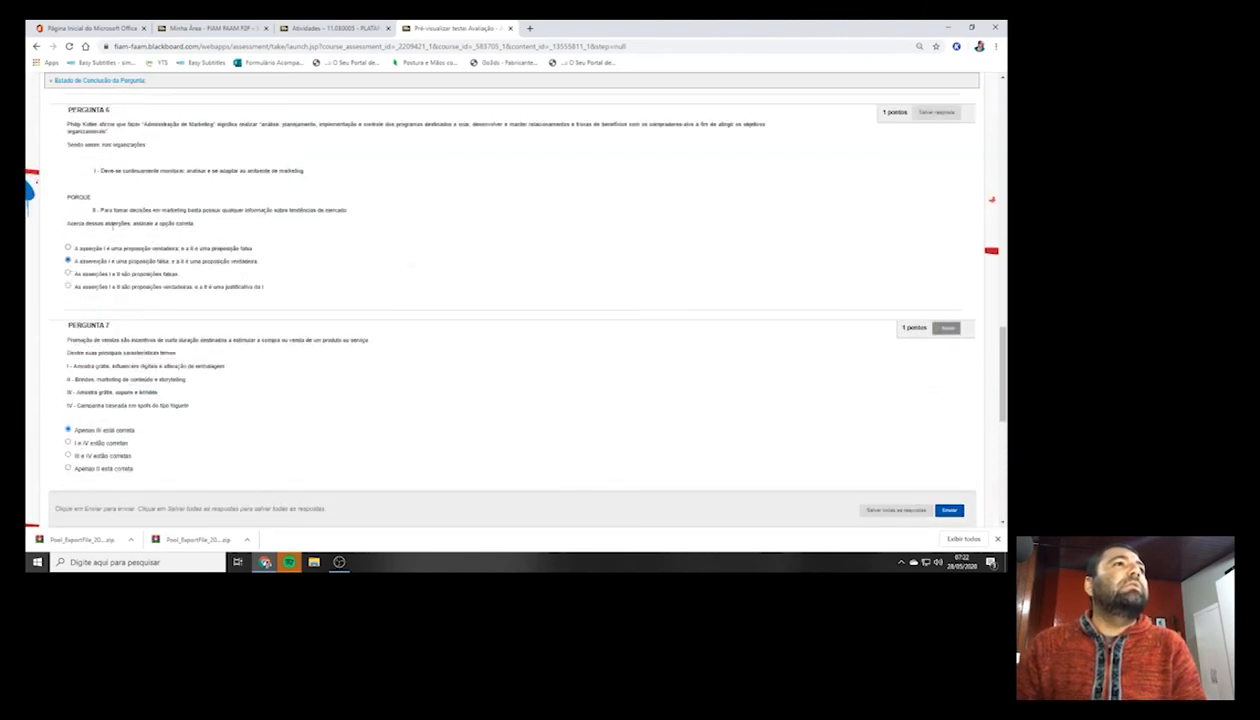
scroll(110, 230, up, 8)
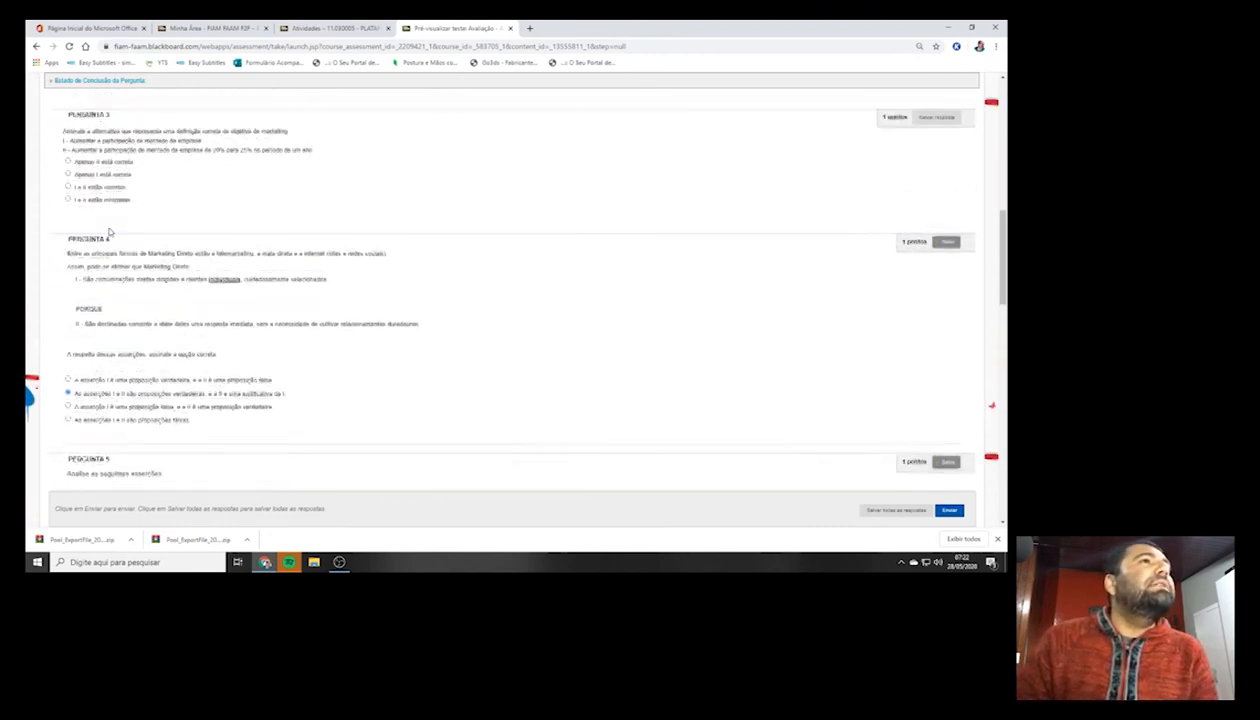
scroll(75, 234, up, 1)
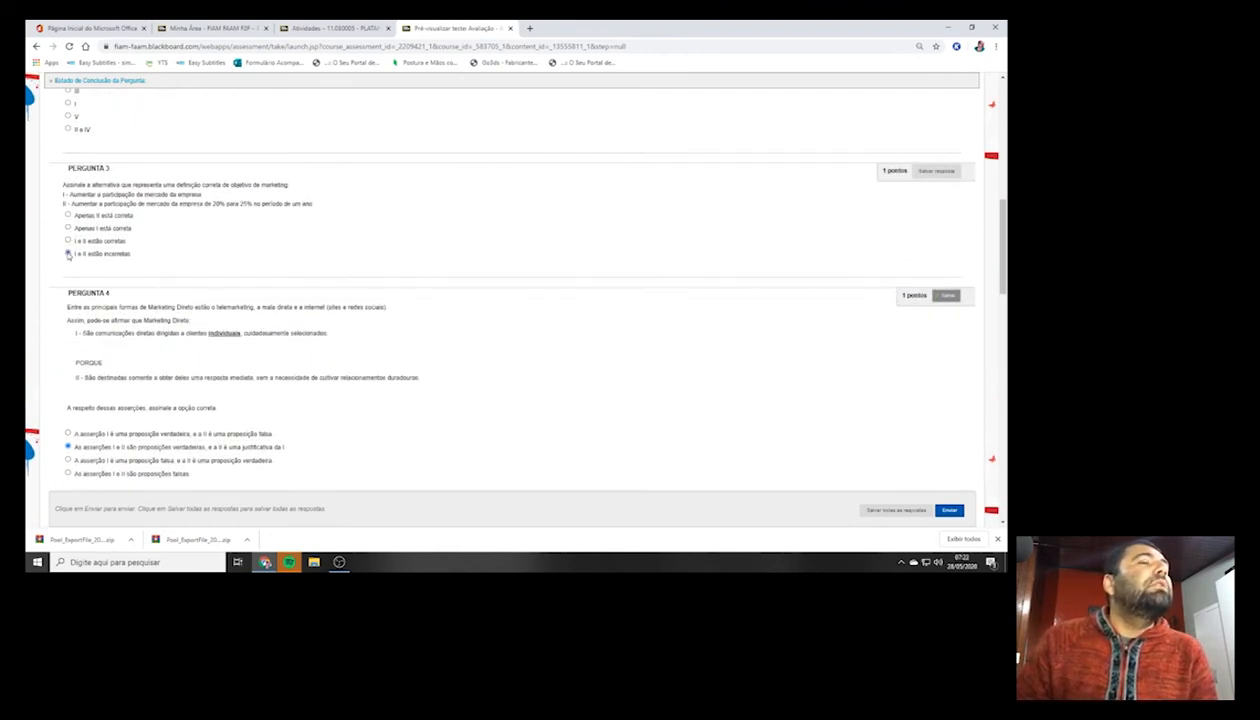
scroll(98, 217, up, 3)
scroll(117, 247, up, 5)
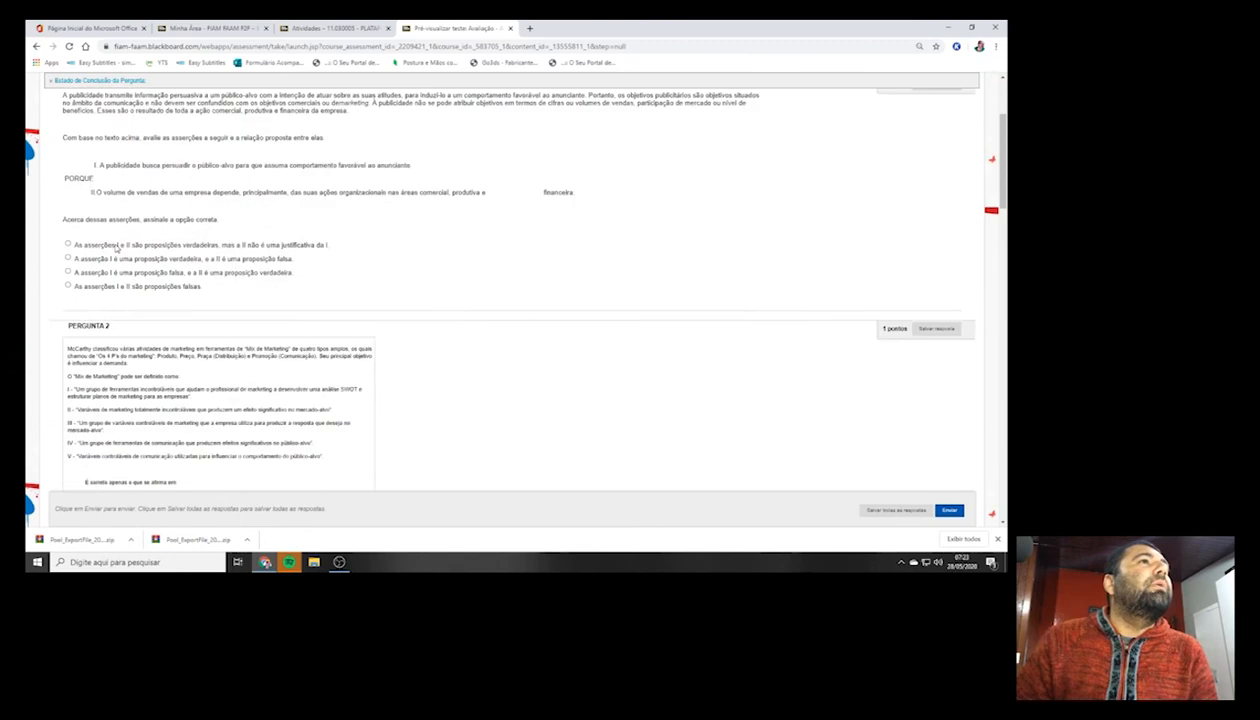
scroll(70, 274, up, 5)
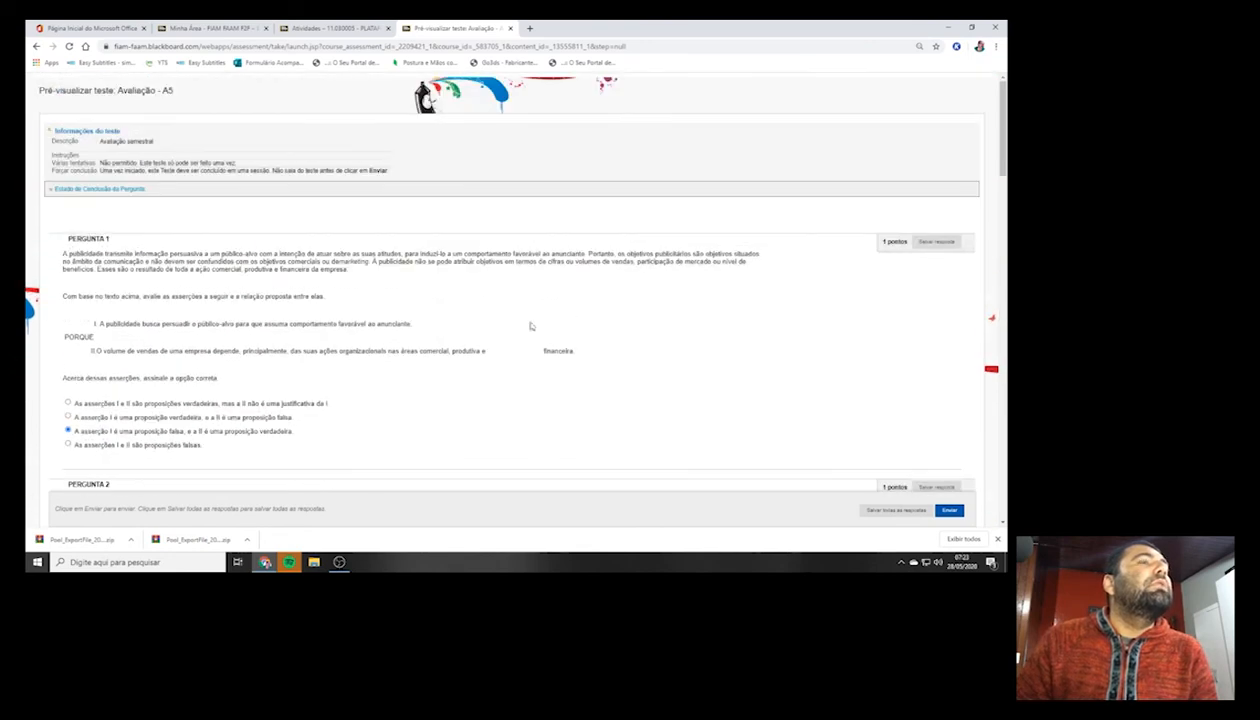
Submit the Avaliação - A5 preview attempt and confirm the submission.
scroll(531, 323, down, 12)
scroll(699, 375, down, 15)
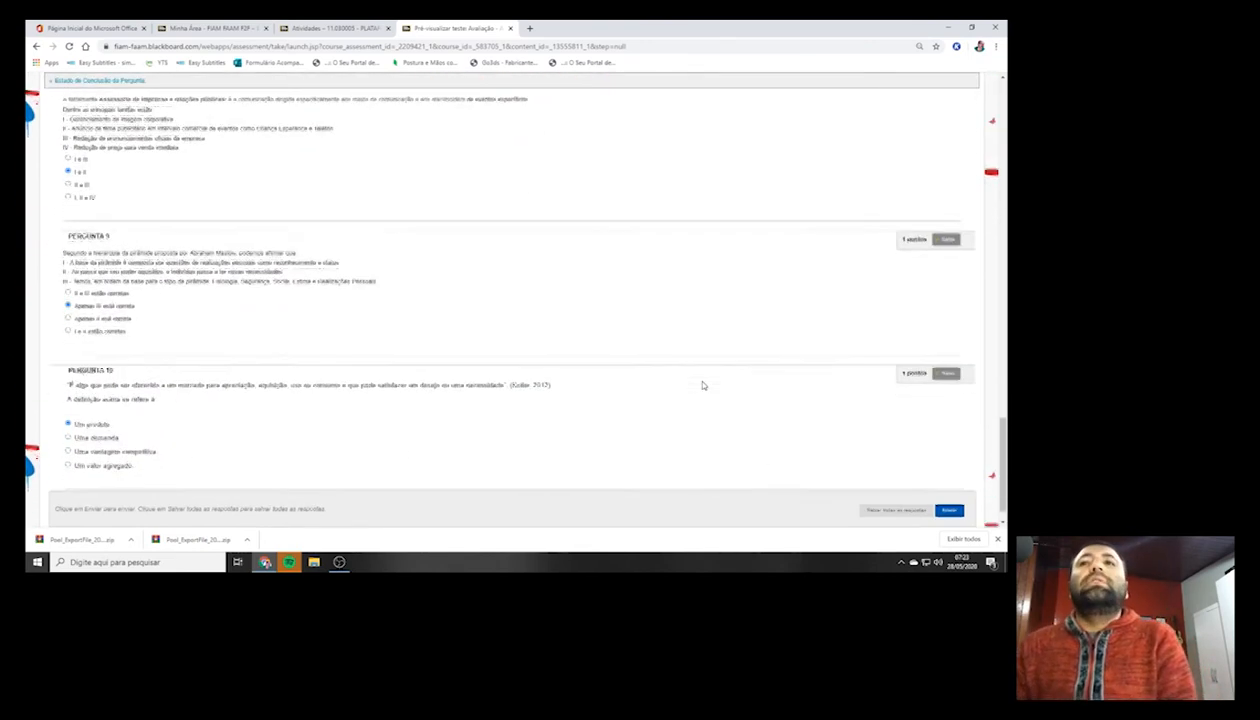
click(949, 490)
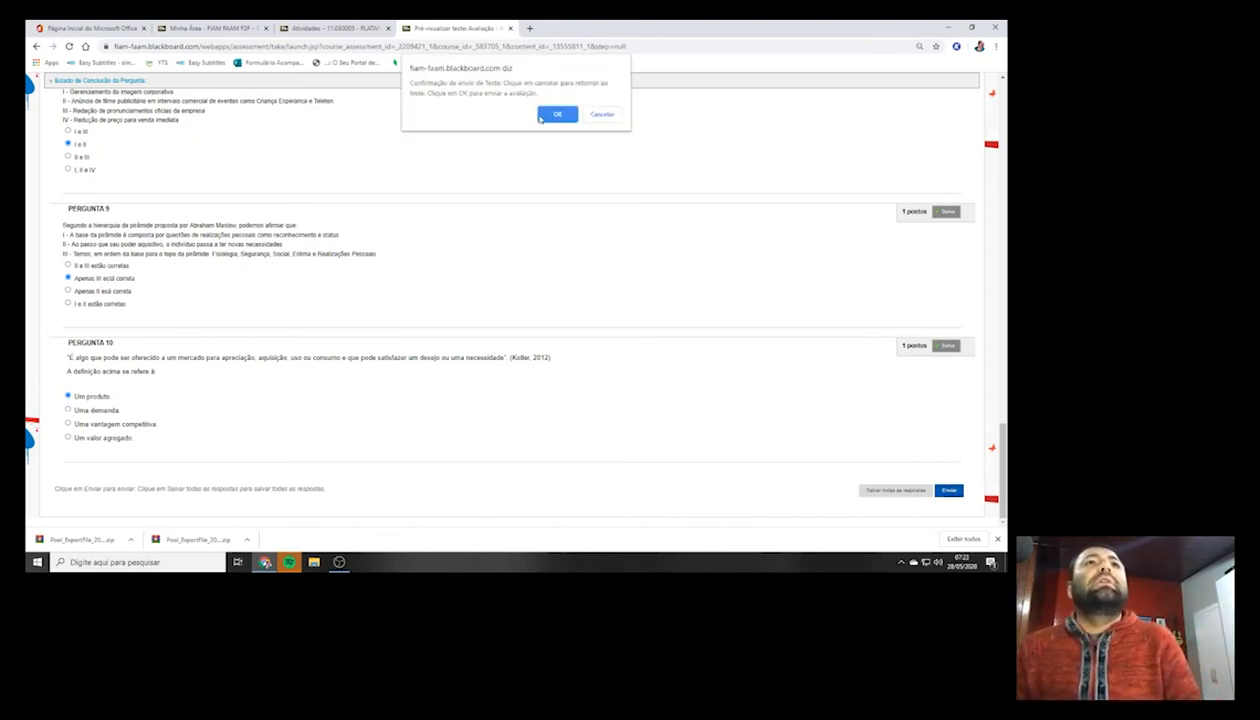
click(548, 118)
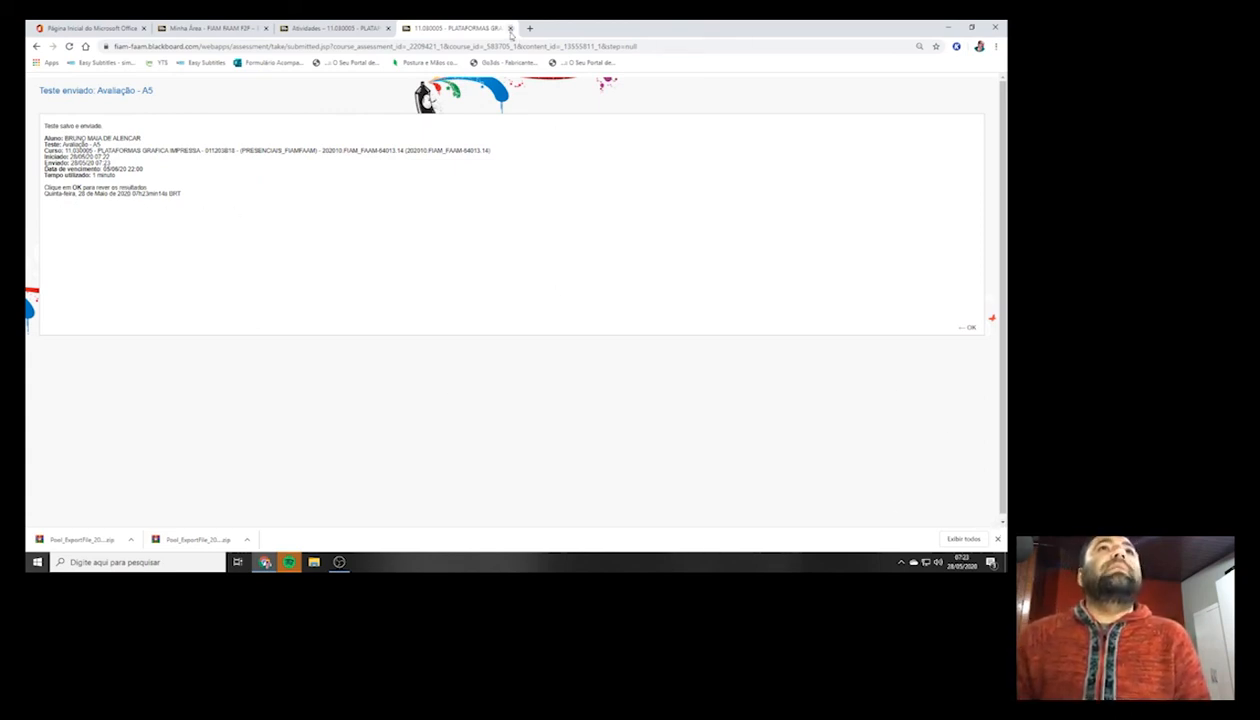
Close the submitted test preview and return to the Atividades page.
click(331, 28)
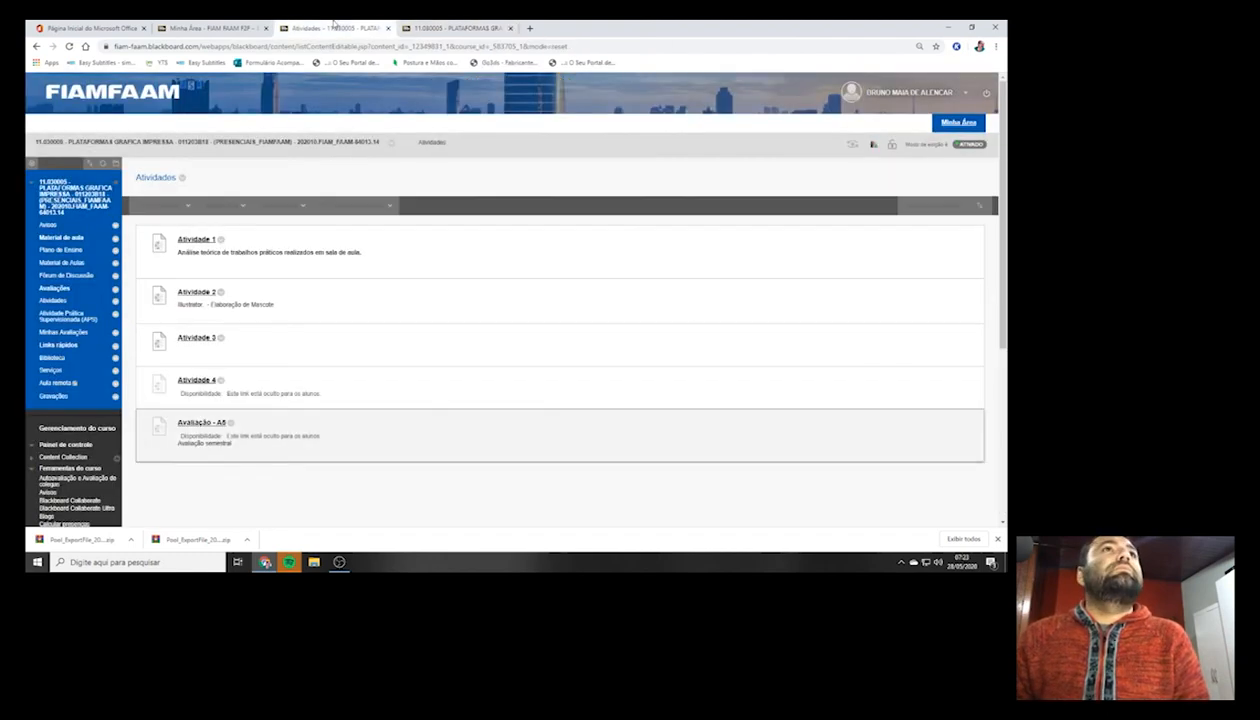
click(499, 31)
click(510, 28)
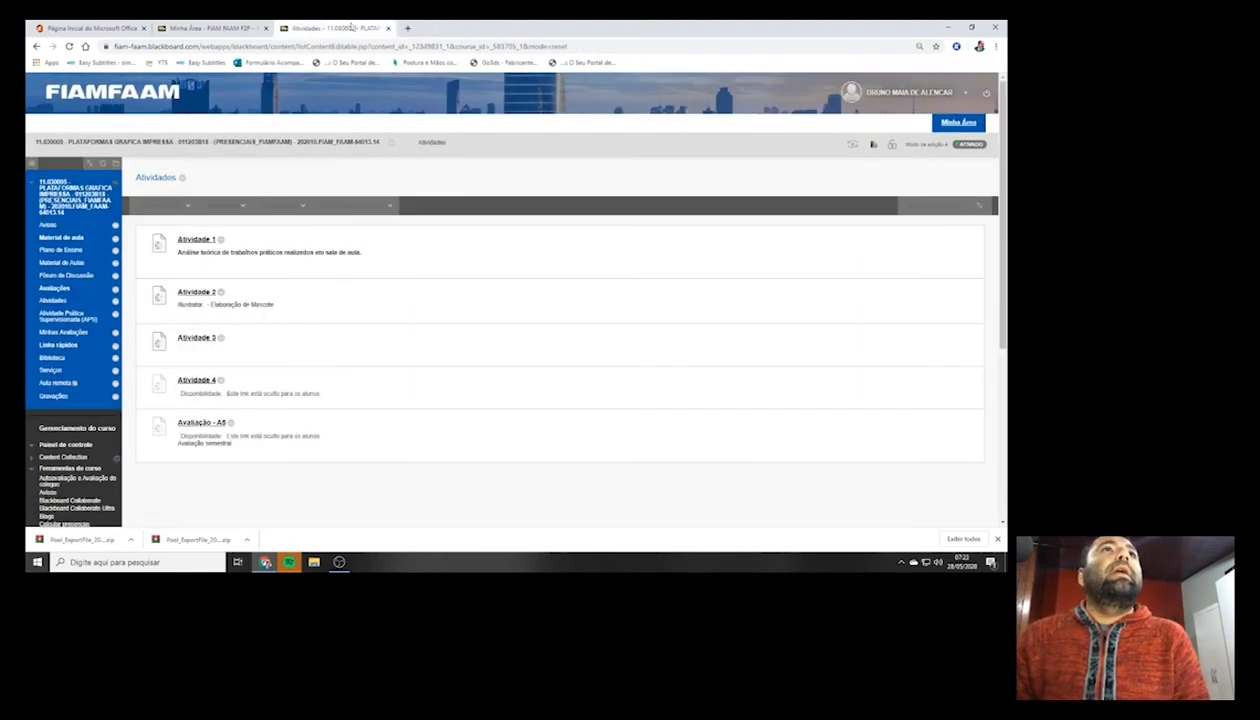
Collapse Ferramentas do curso and open the complete grade center, Centro de Notas inteiro.
scroll(92, 437, down, 3)
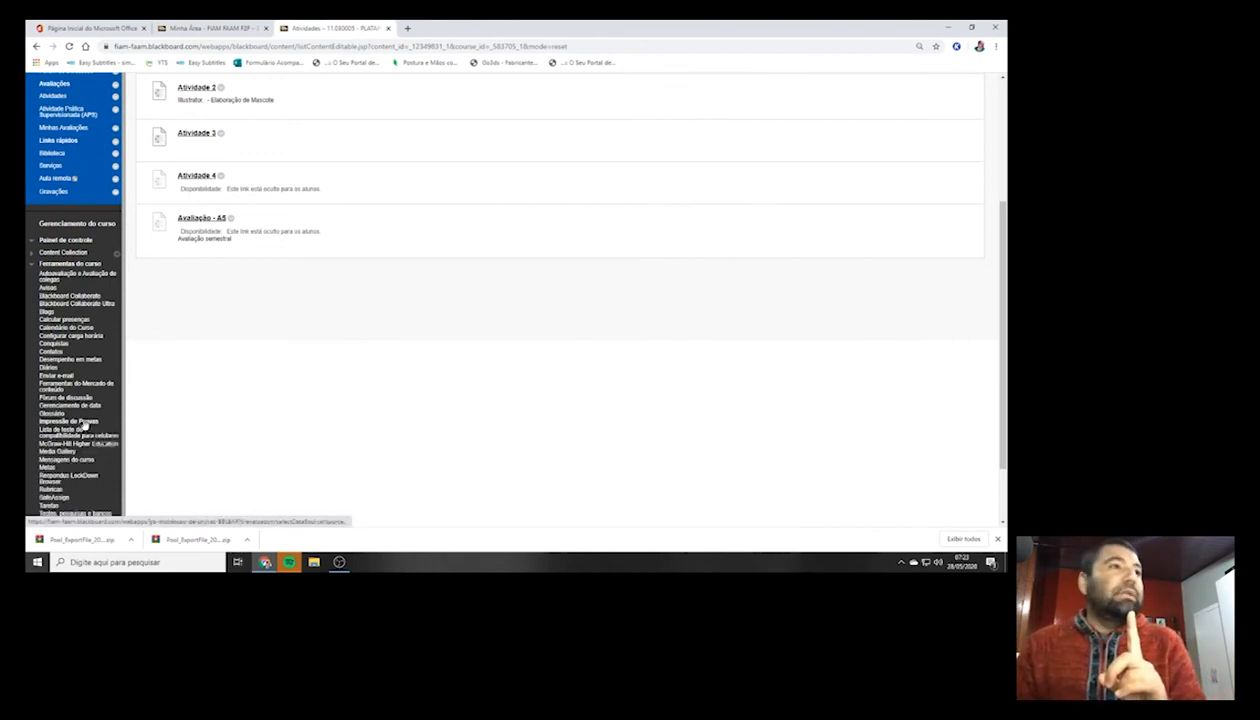
click(34, 270)
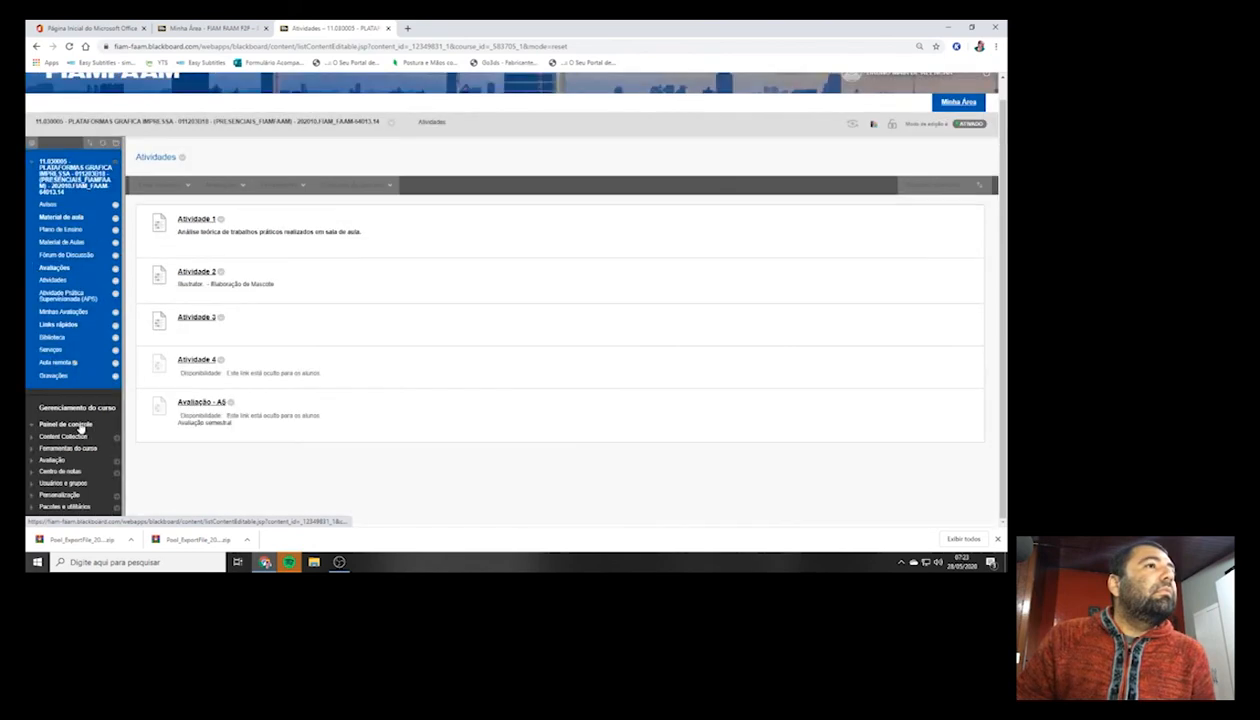
click(32, 474)
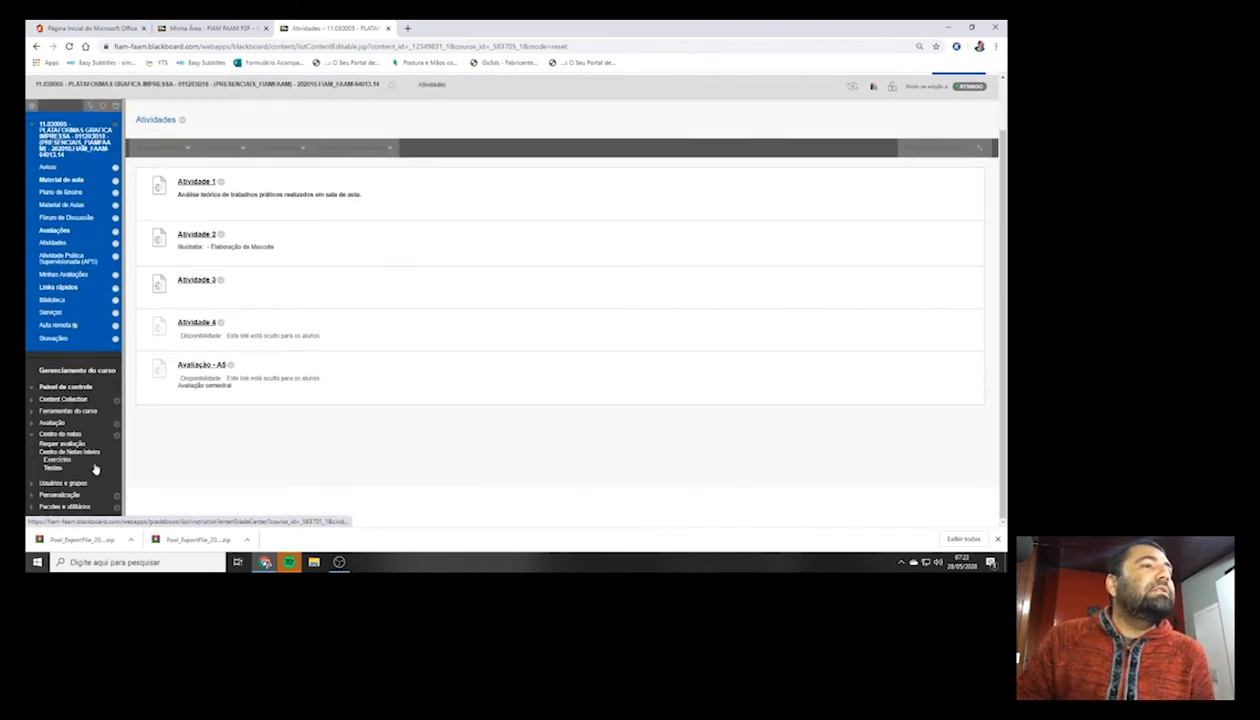
click(80, 452)
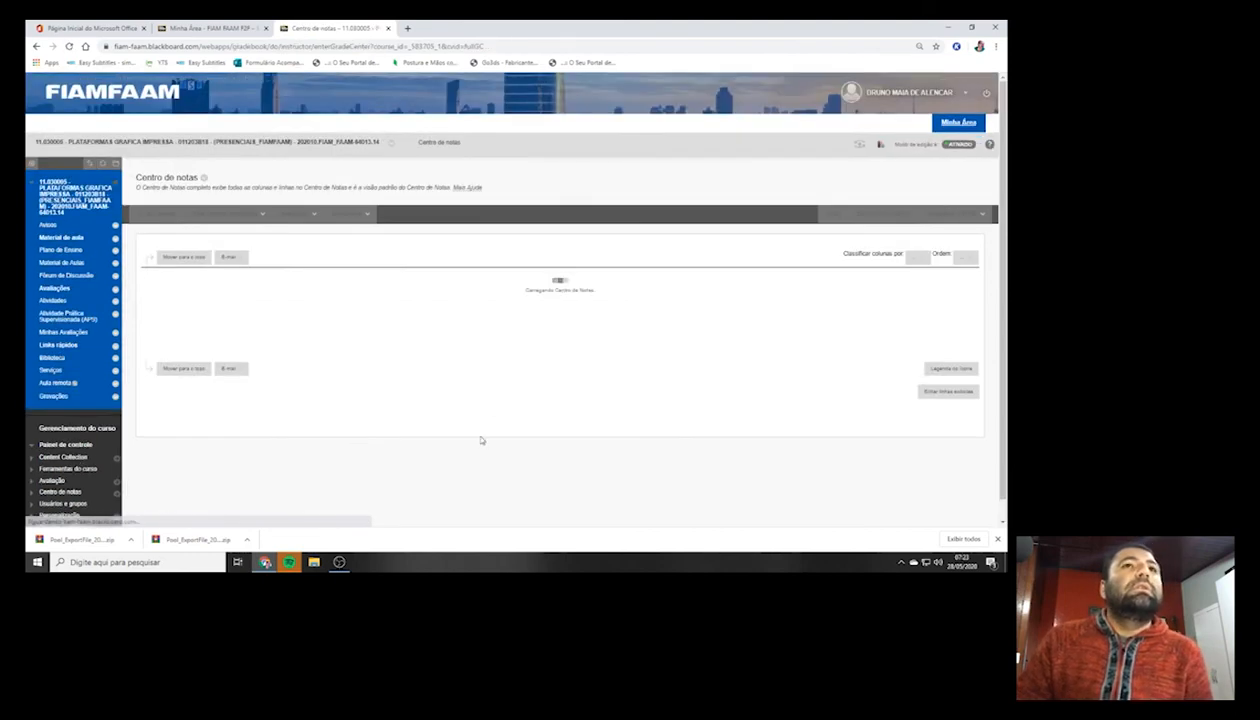
Examine the Avaliação - A5 column through the last student in the grade center and sort the students by first name.
scroll(485, 450, down, 2)
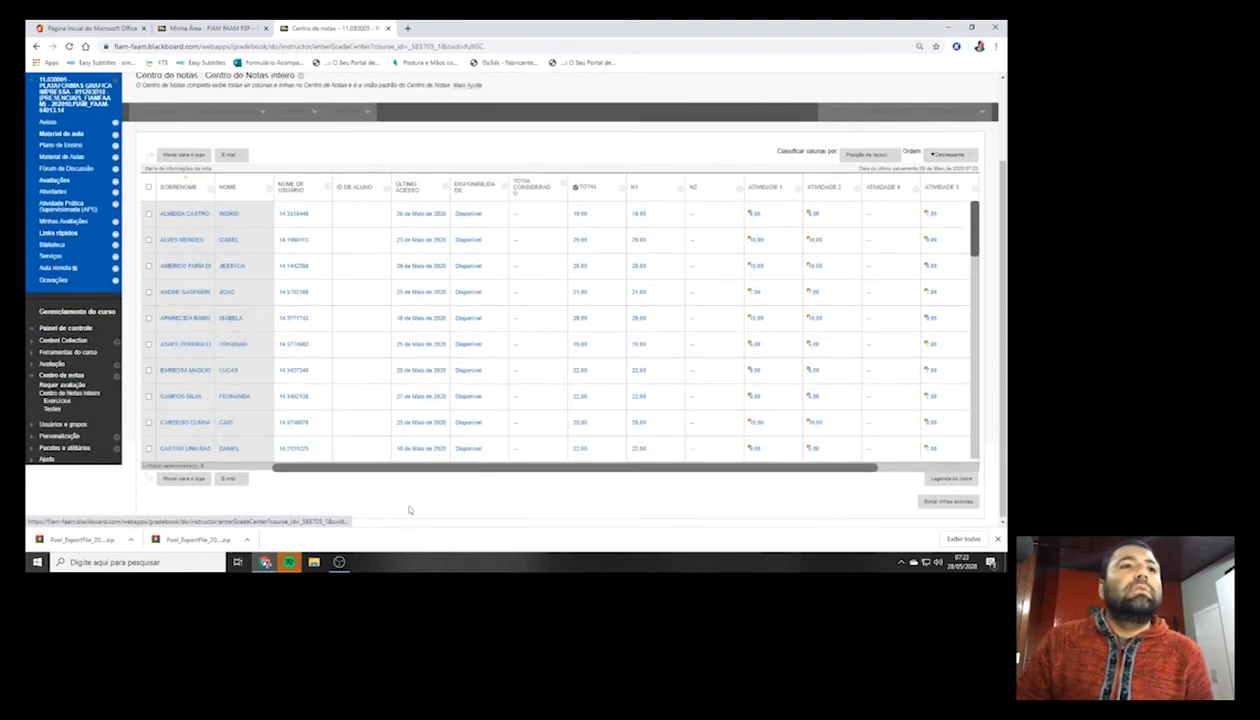
drag(374, 478, 432, 470)
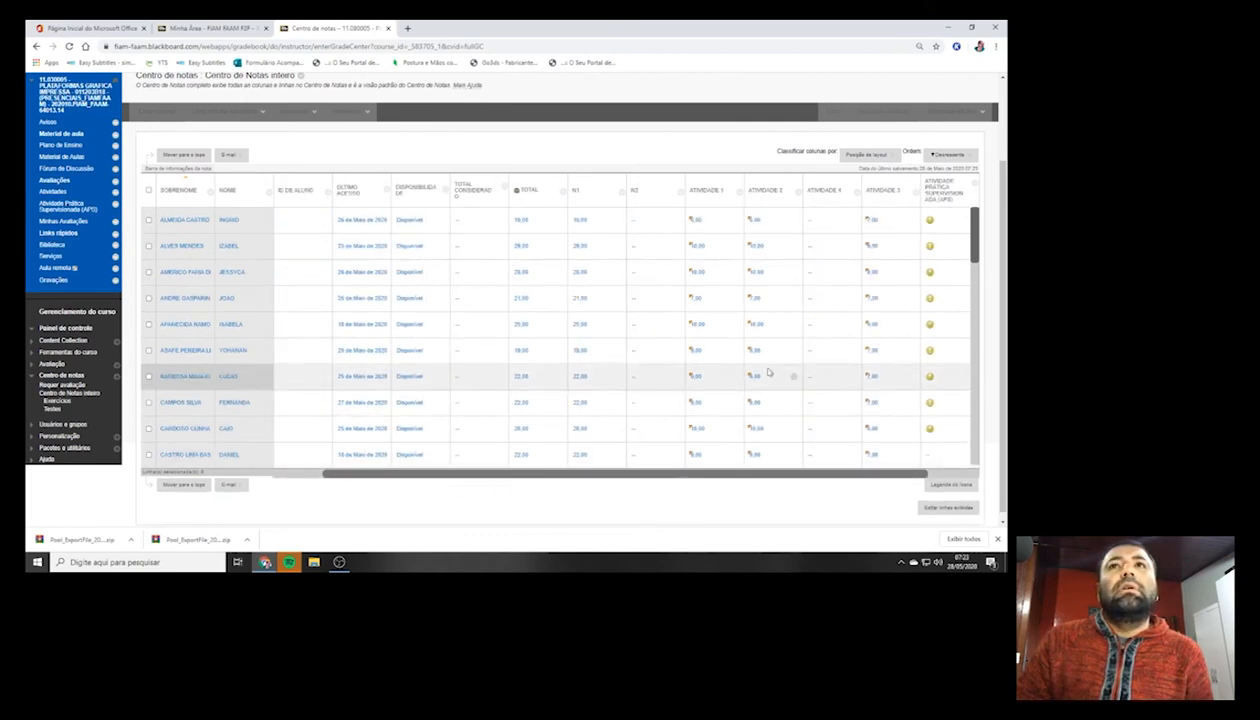
click(940, 475)
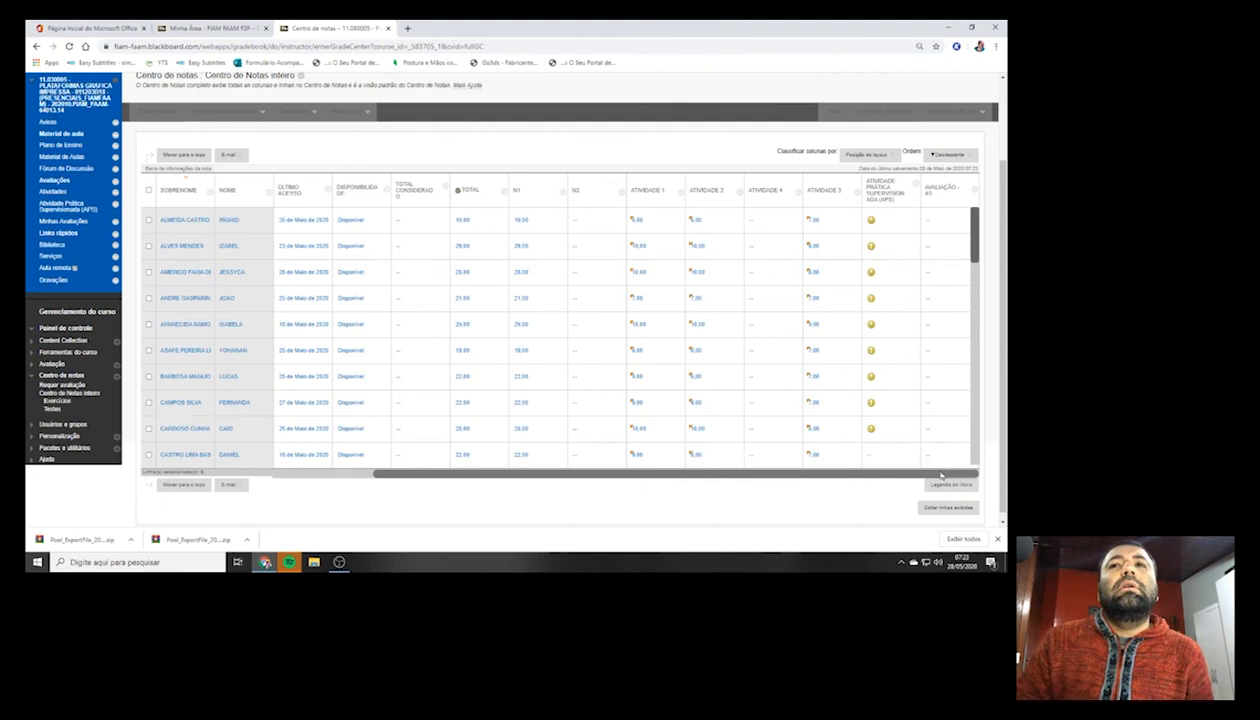
drag(976, 243, 979, 457)
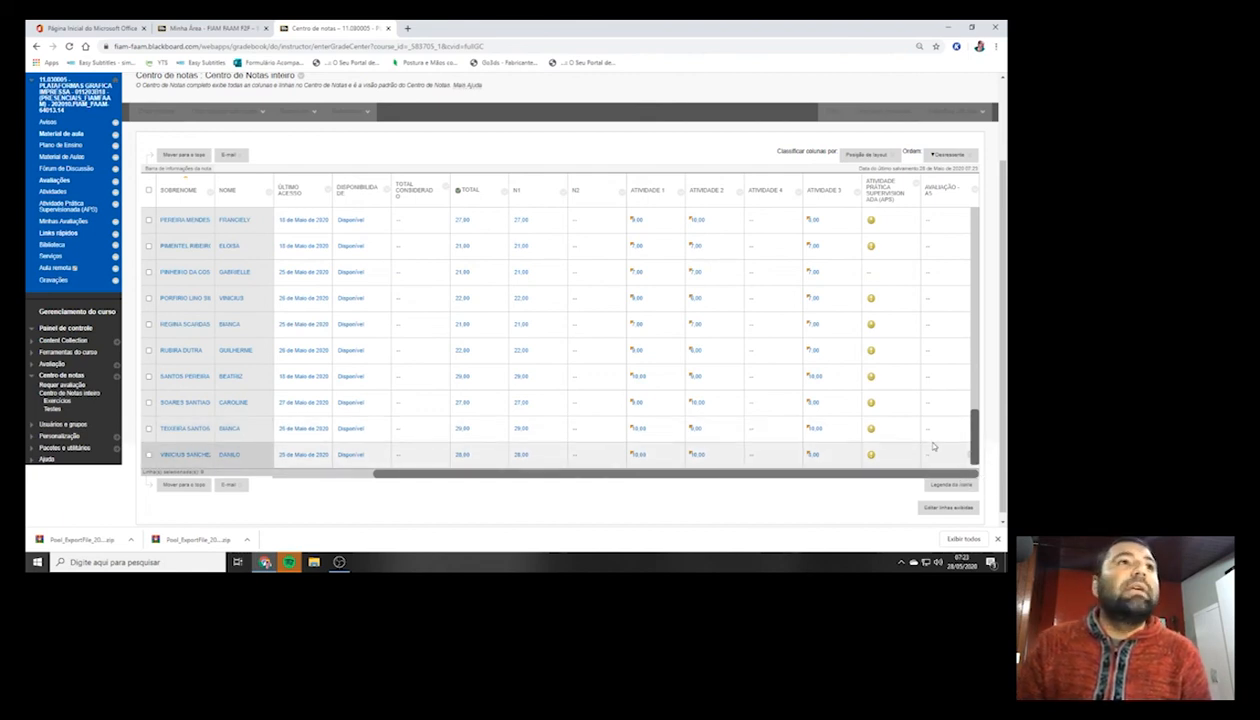
scroll(934, 447, up, 1)
scroll(934, 447, down, 1)
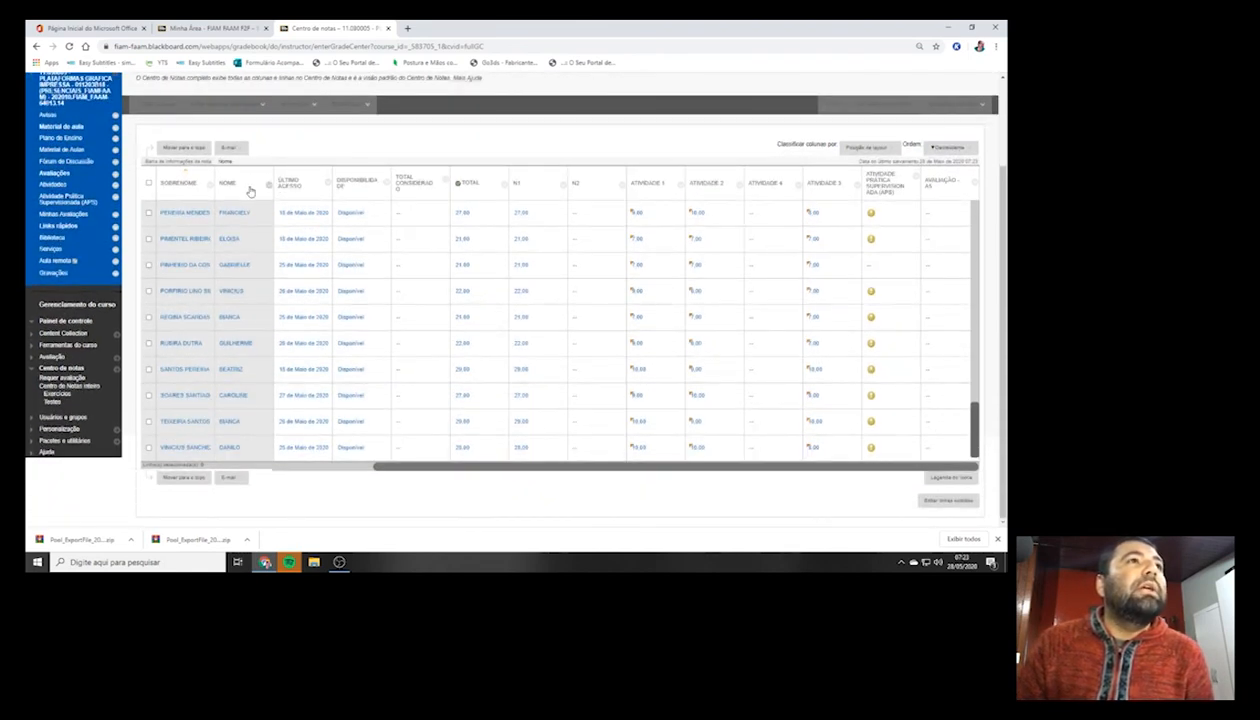
click(238, 183)
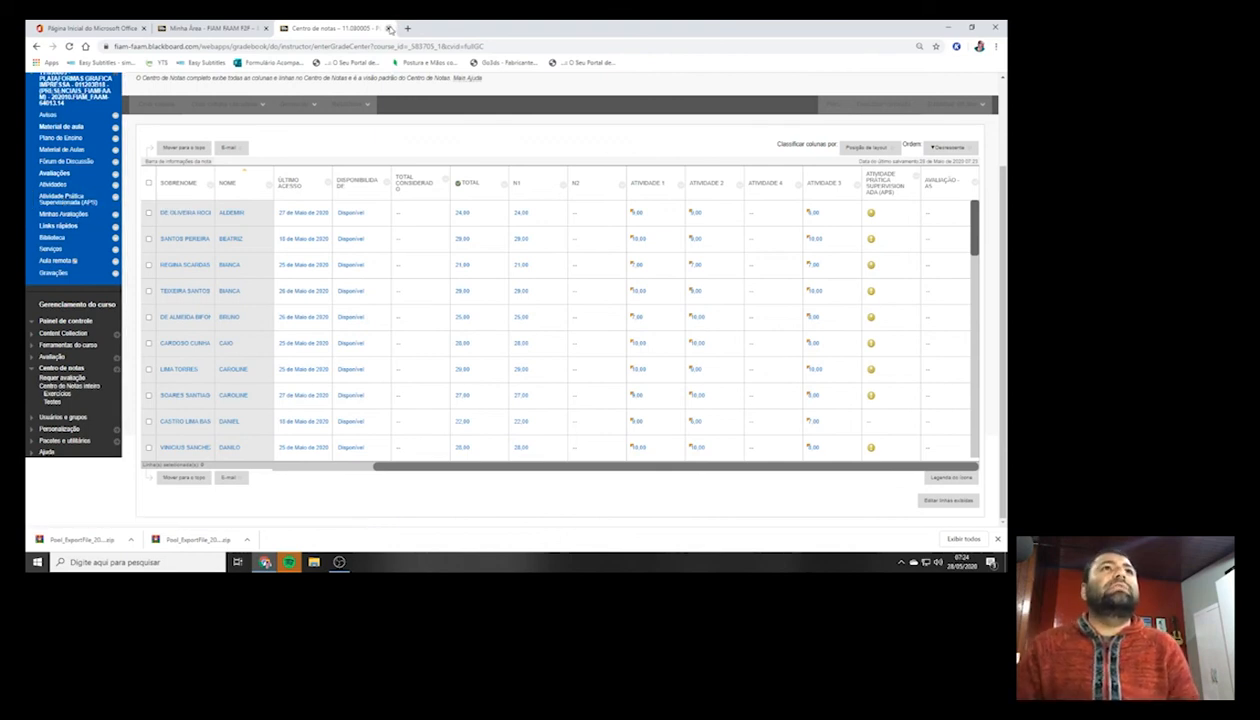
Close the grade center page and switch to OBS.
click(388, 28)
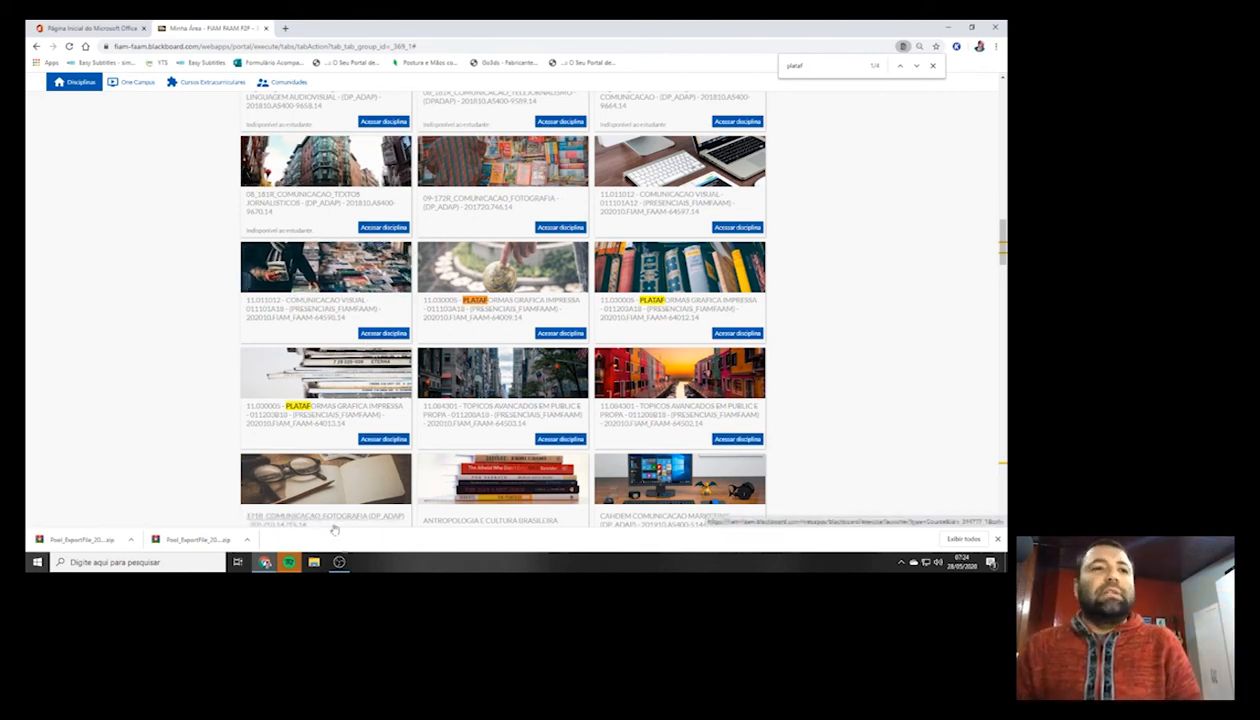
click(339, 562)
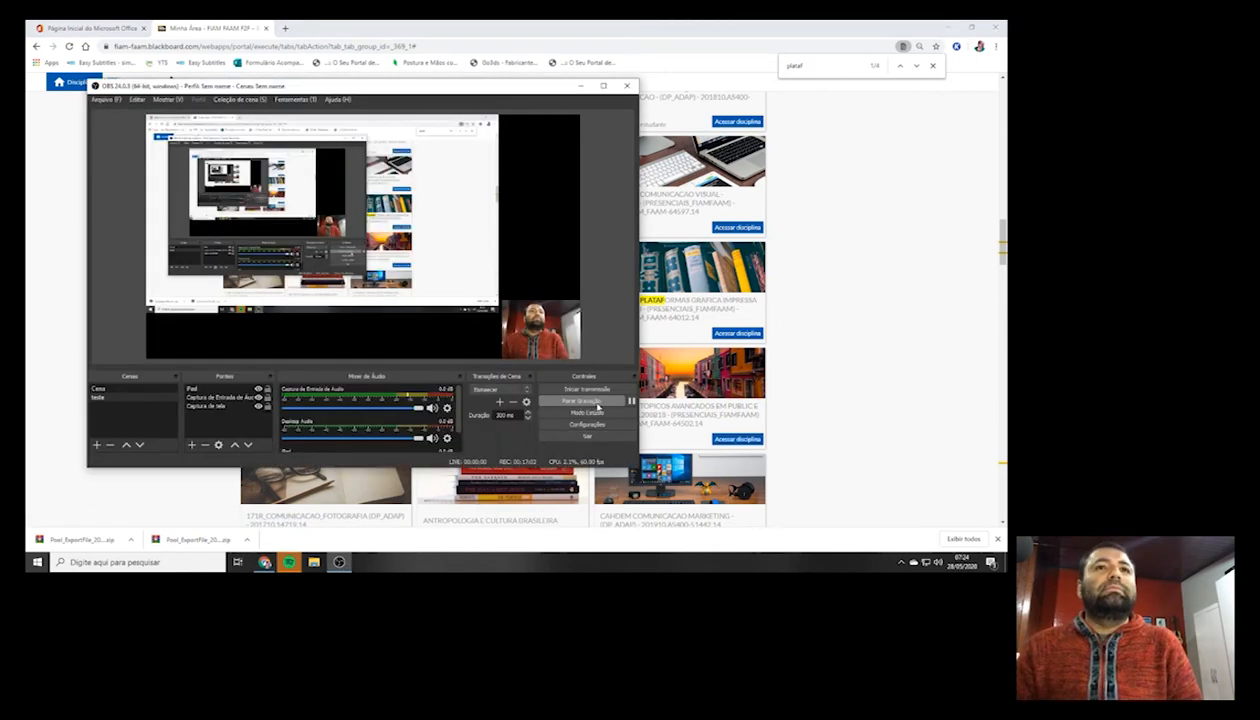